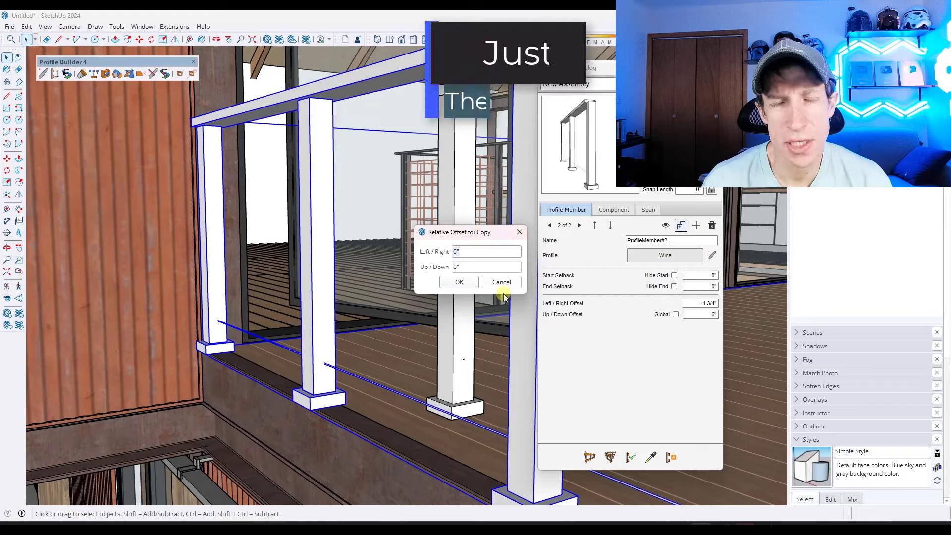
Step: Stack Wire member copies at 6" up/down offsets up to 3' and update the railing
drag(475, 268, 455, 267)
text(6)
key(Return)
click(681, 227)
click(459, 285)
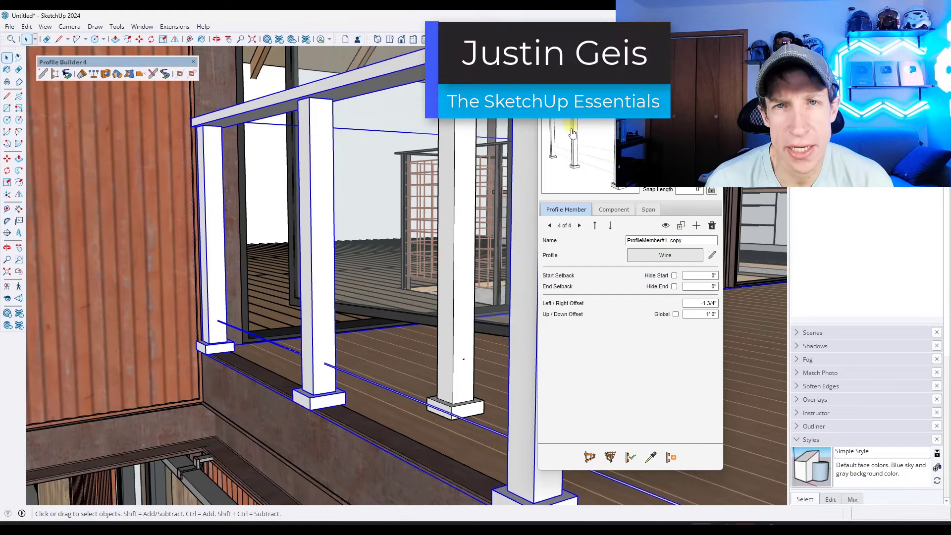
click(680, 226)
click(460, 285)
click(681, 226)
click(459, 284)
click(681, 226)
click(461, 287)
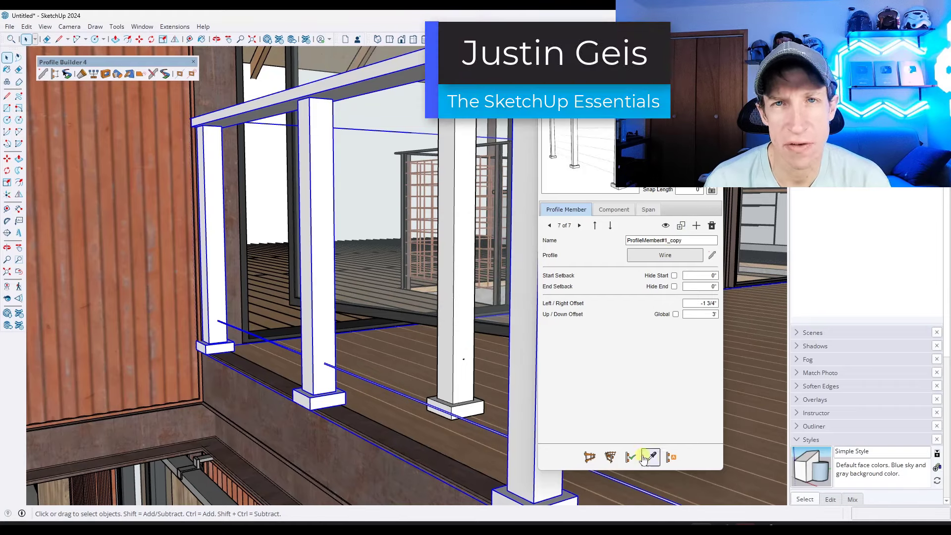
click(631, 457)
Step: Build the cable railing along the walkway edge from its start to its end point
scroll(380, 362, down, 3)
middle_drag(380, 361, 447, 406)
scroll(447, 406, down, 5)
scroll(447, 407, up, 3)
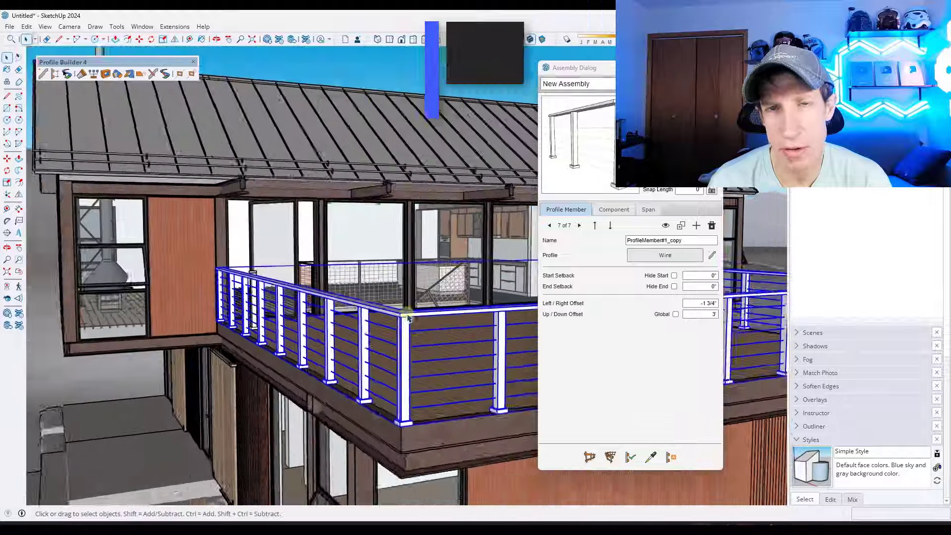
click(296, 368)
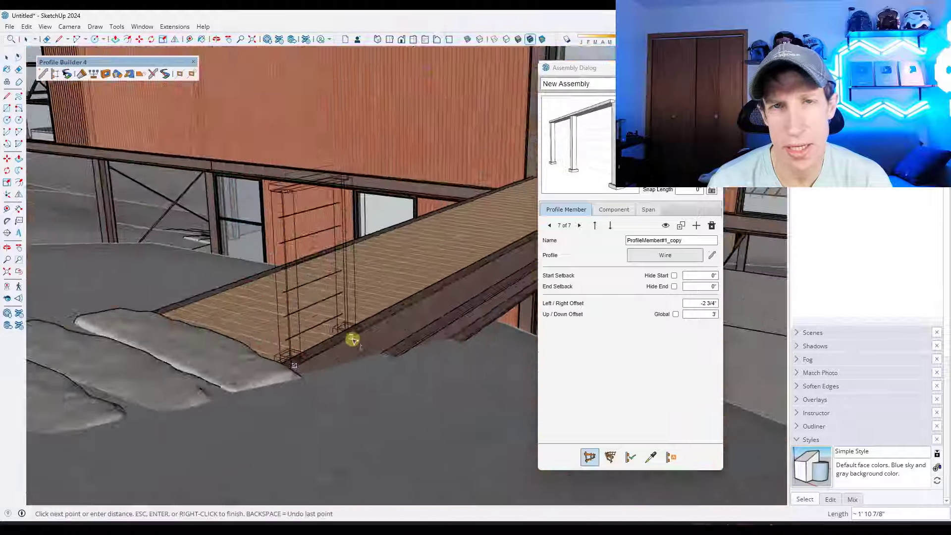
scroll(353, 340, down, 6)
scroll(500, 261, up, 6)
scroll(500, 258, up, 4)
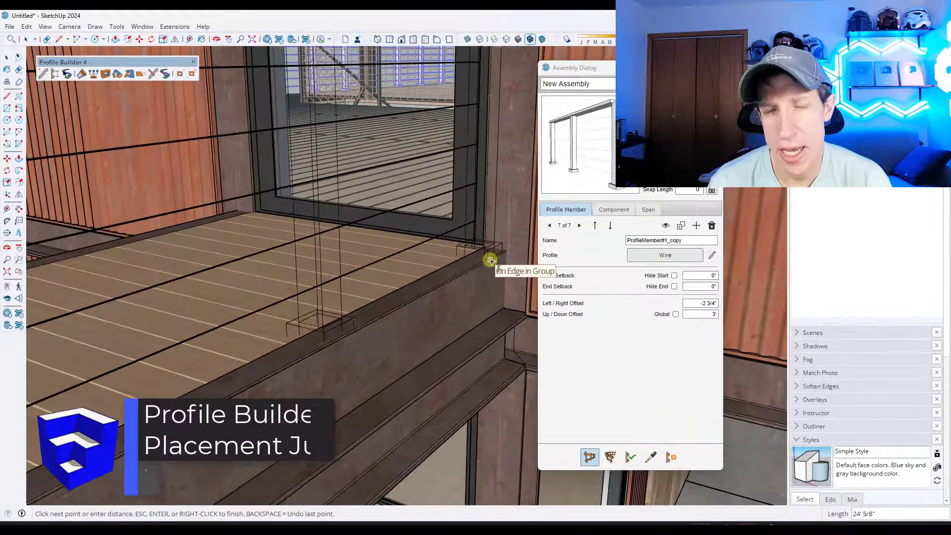
click(489, 256)
key(Return)
scroll(490, 256, down, 6)
key(space)
middle_drag(318, 317, 446, 357)
Step: Start another railing assembly at the bridge corner
click(589, 457)
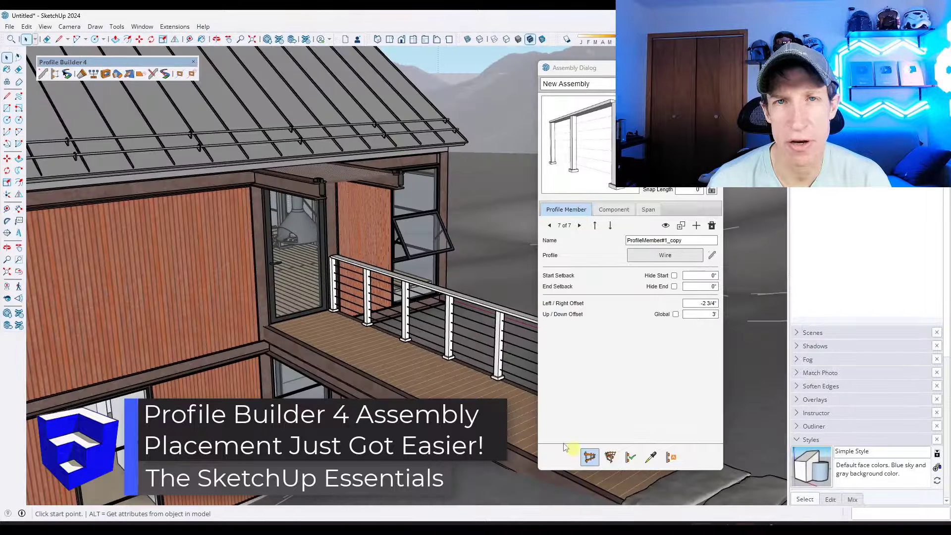
scroll(516, 440, up, 5)
middle_drag(515, 440, 483, 430)
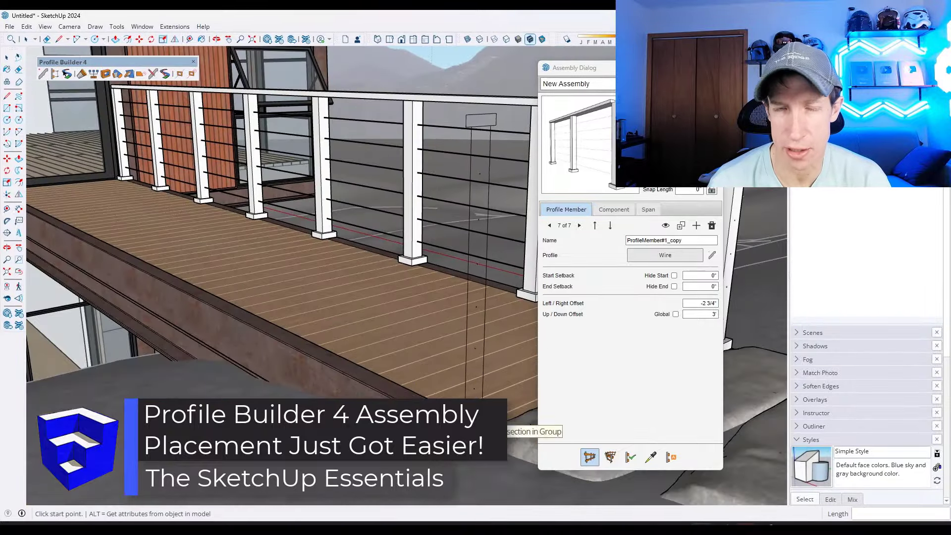
click(499, 422)
scroll(331, 337, down, 5)
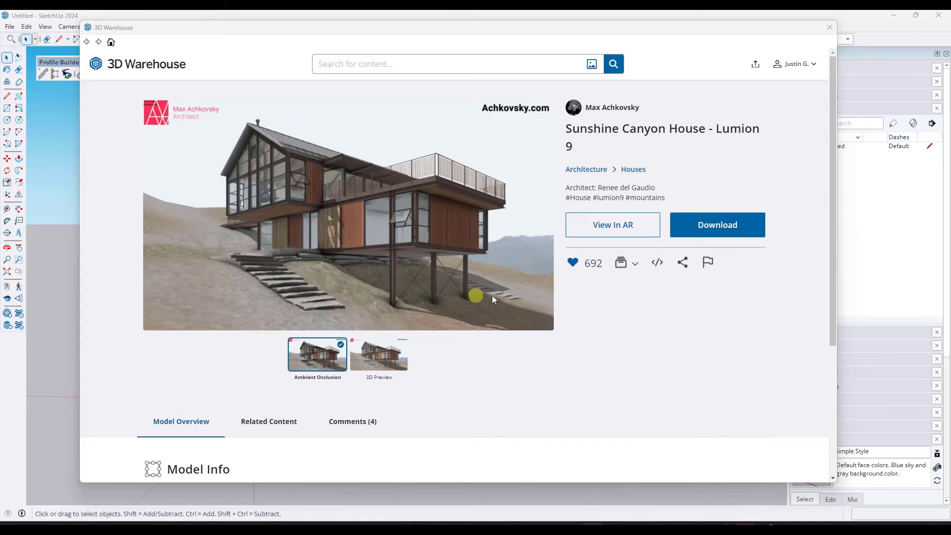
Step: Download the Sunshine Canyon House - Lumion 9 model and load it into the current model
click(718, 226)
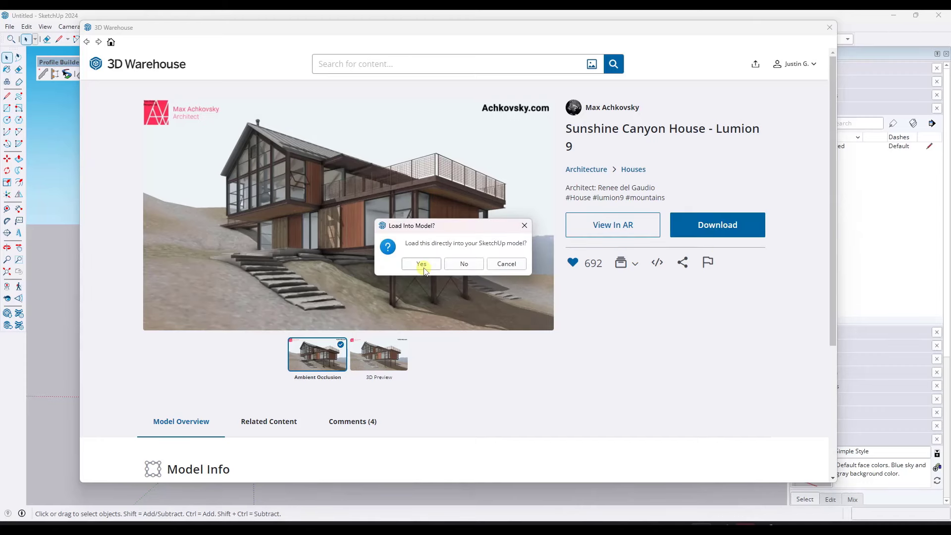
click(422, 264)
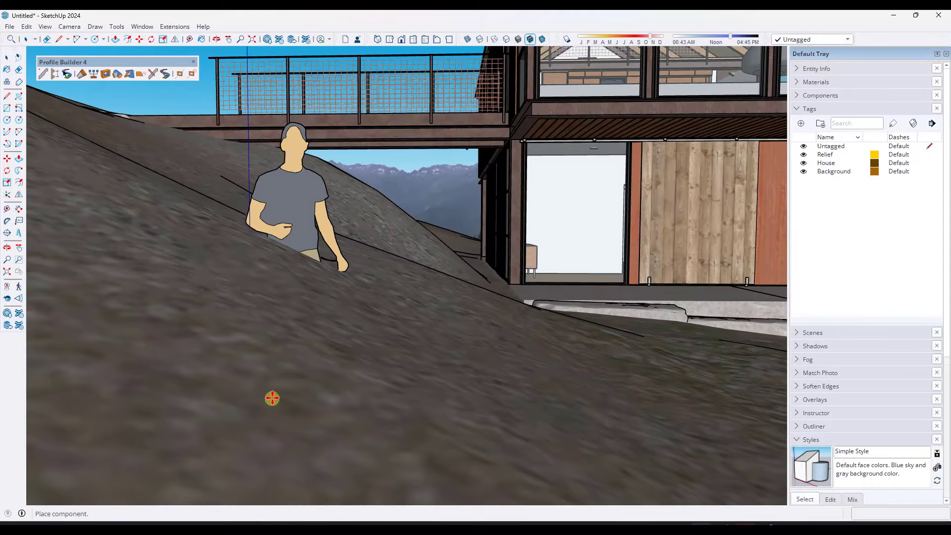
Step: Place the house, open it for editing, and delete the existing deck railing
click(272, 398)
scroll(314, 373, down, 10)
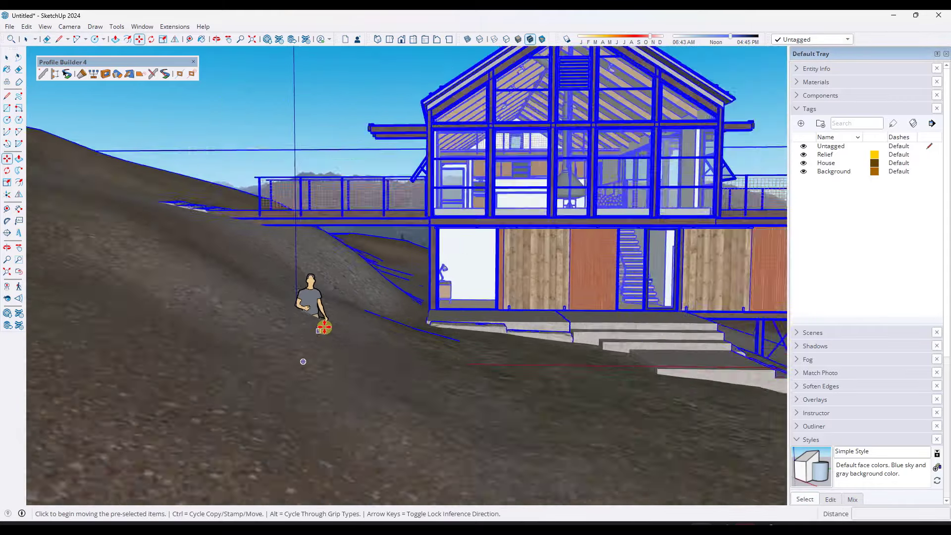
key(space)
double_click(330, 235)
double_click(333, 238)
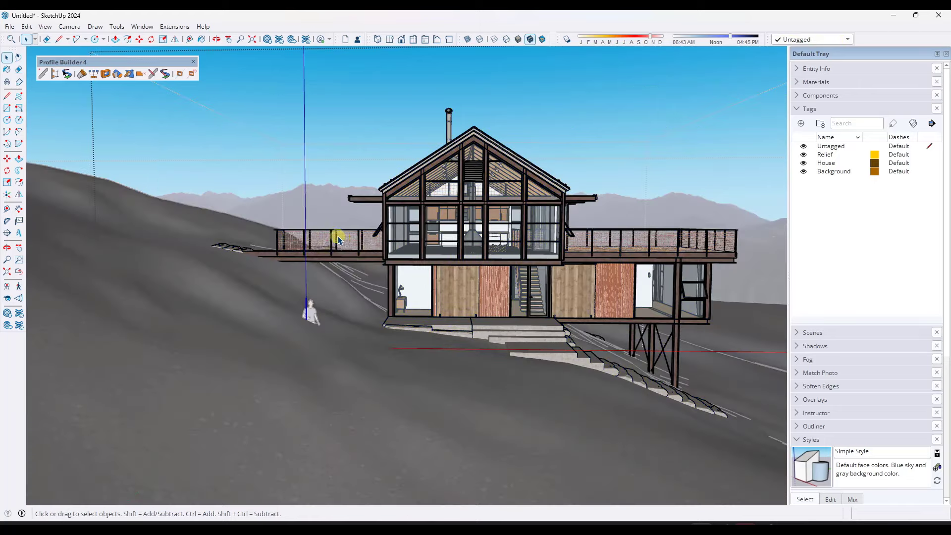
click(344, 241)
key(Delete)
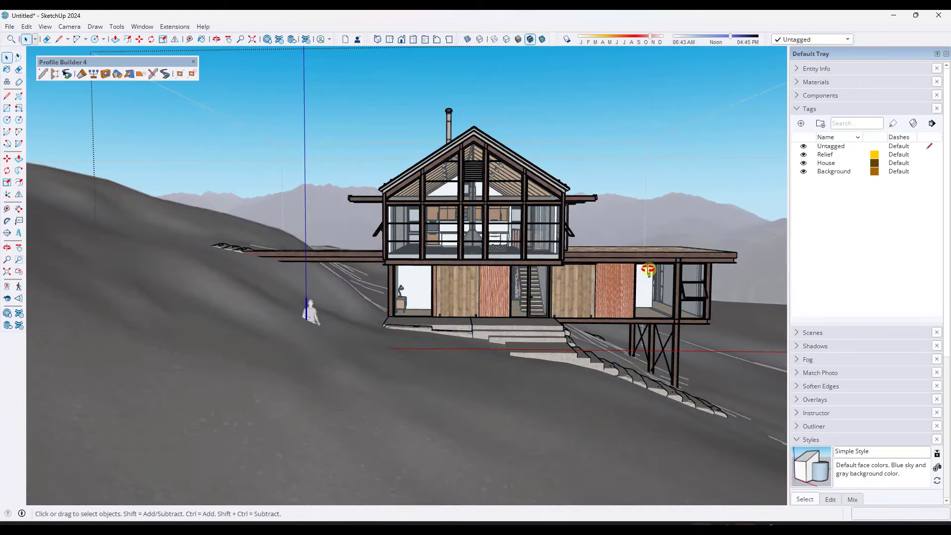
Step: Orbit and zoom to a close, elevated view of the bare deck edge
middle_drag(644, 270, 278, 257)
scroll(693, 247, up, 5)
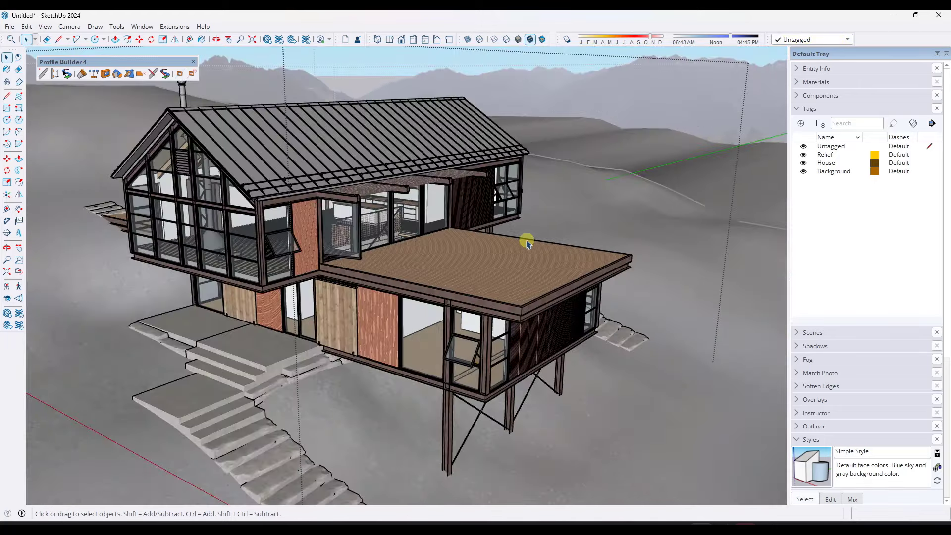
scroll(461, 256, up, 3)
middle_drag(443, 251, 444, 269)
drag(444, 270, 414, 235)
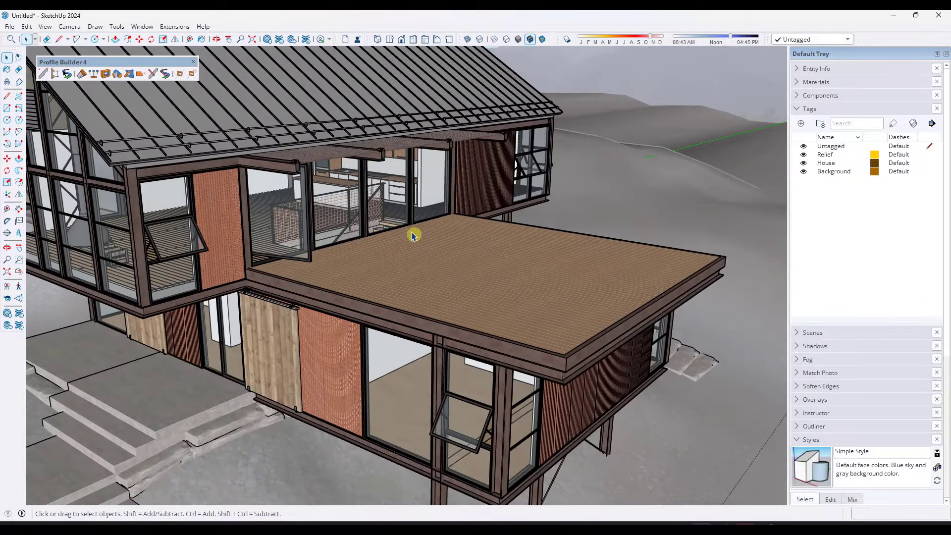
key(space)
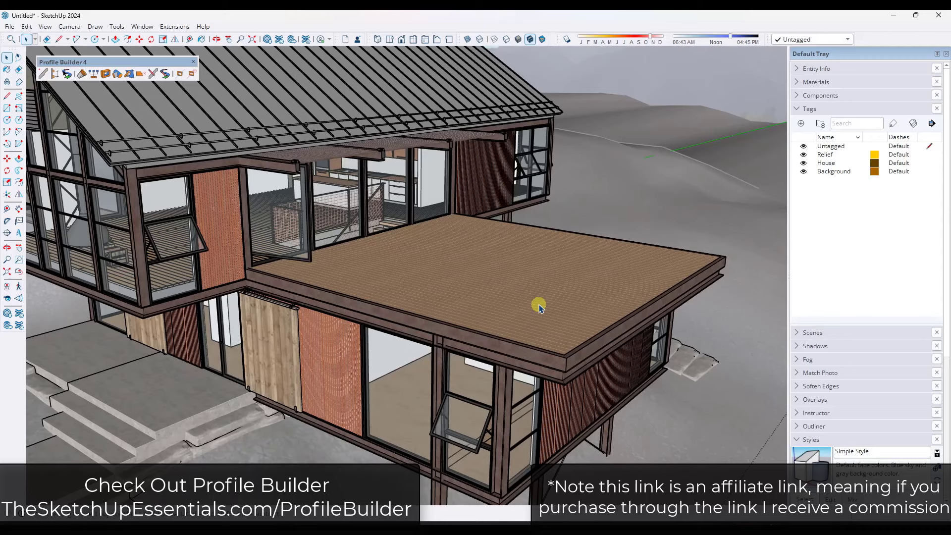
middle_drag(382, 283, 399, 298)
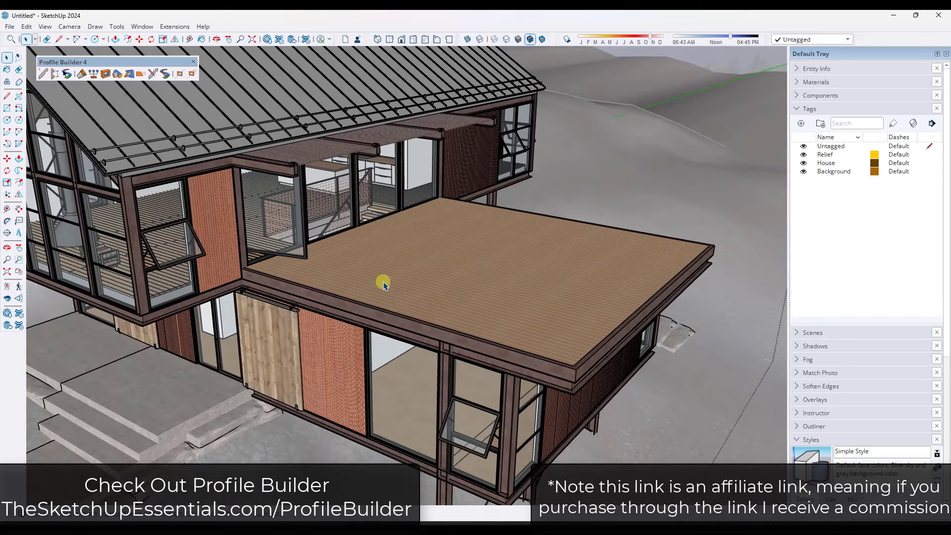
scroll(320, 266, up, 1)
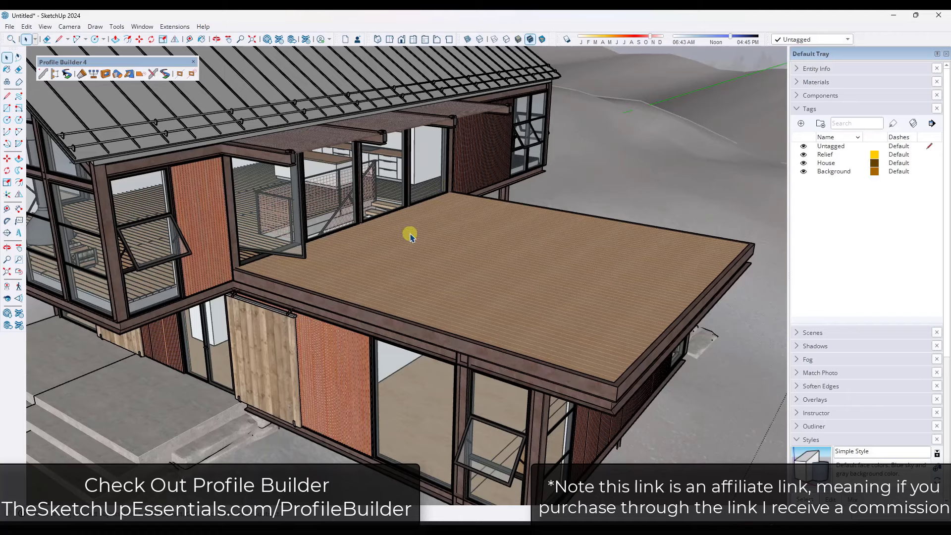
middle_drag(392, 232, 392, 244)
scroll(310, 279, up, 5)
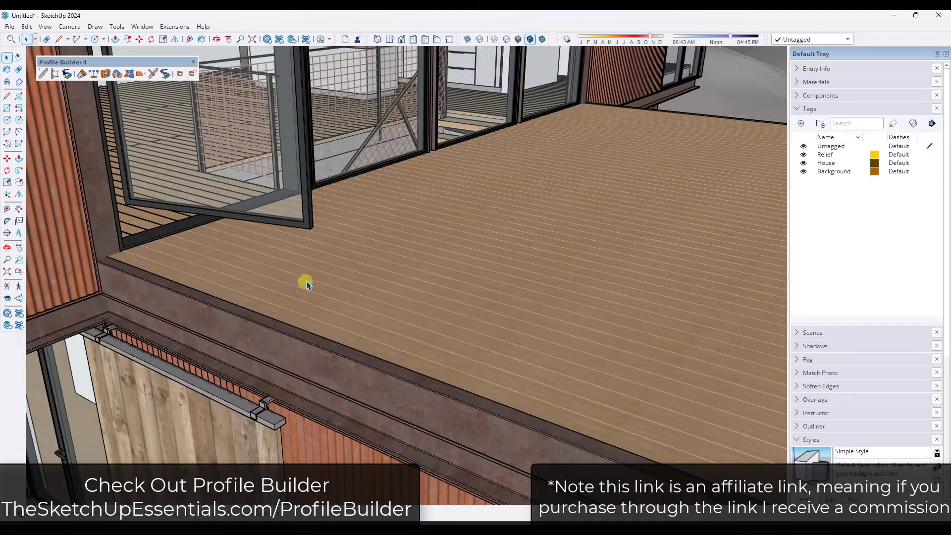
middle_drag(318, 285, 285, 282)
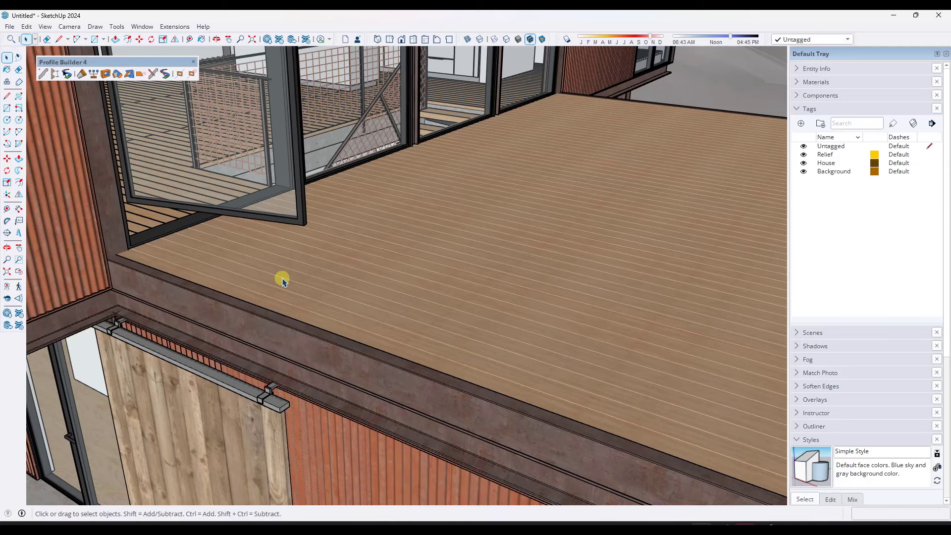
key(r)
scroll(272, 283, up, 3)
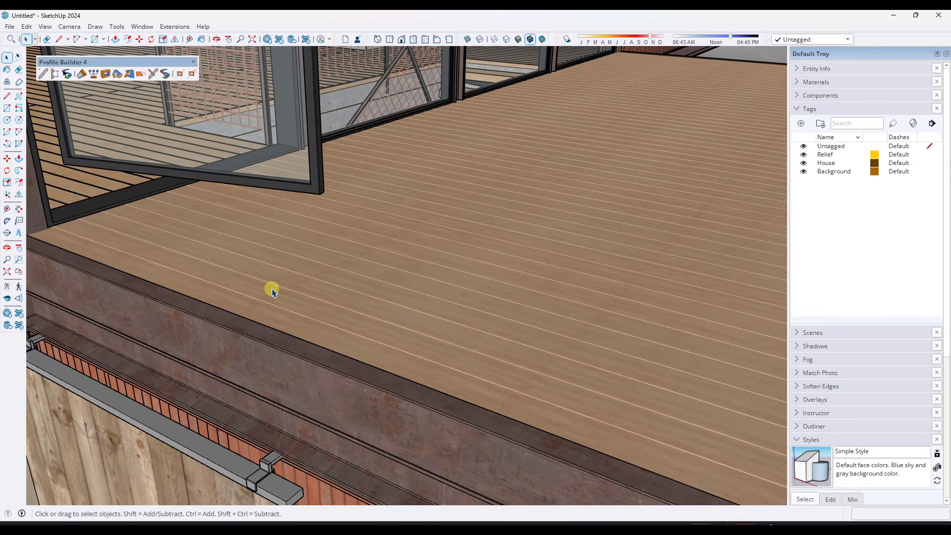
Step: Draw a 3.5 by 3.5 post base on the deck edge and raise it 3' 6"
click(269, 291)
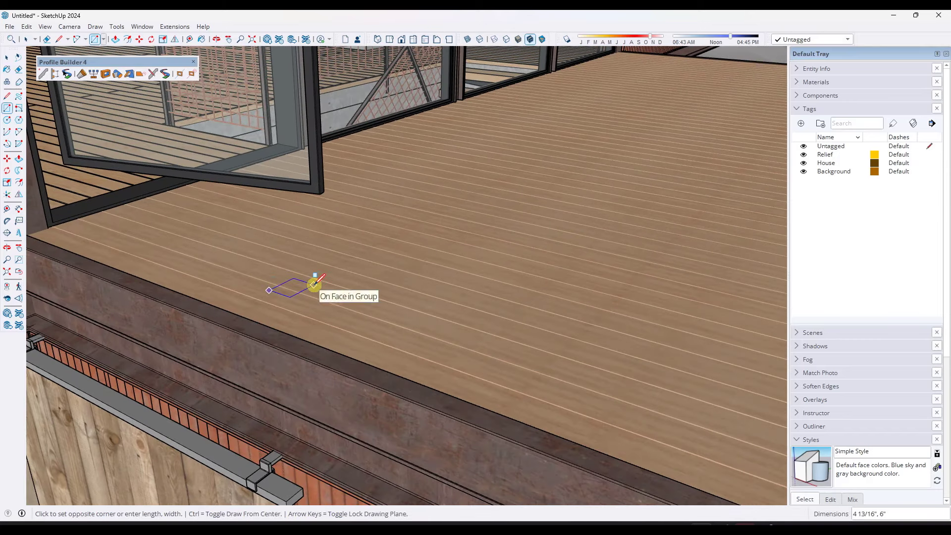
text(3.5,3.5)
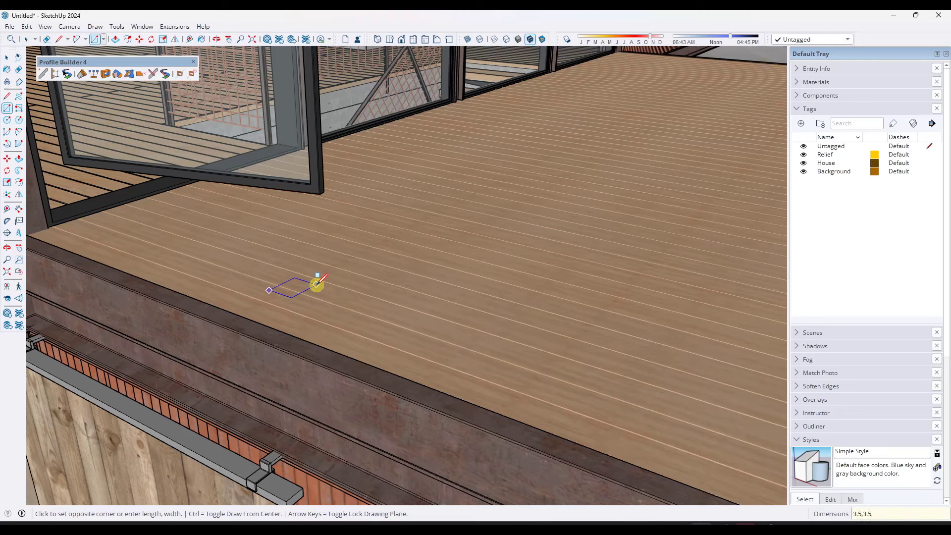
key(Return)
key(p)
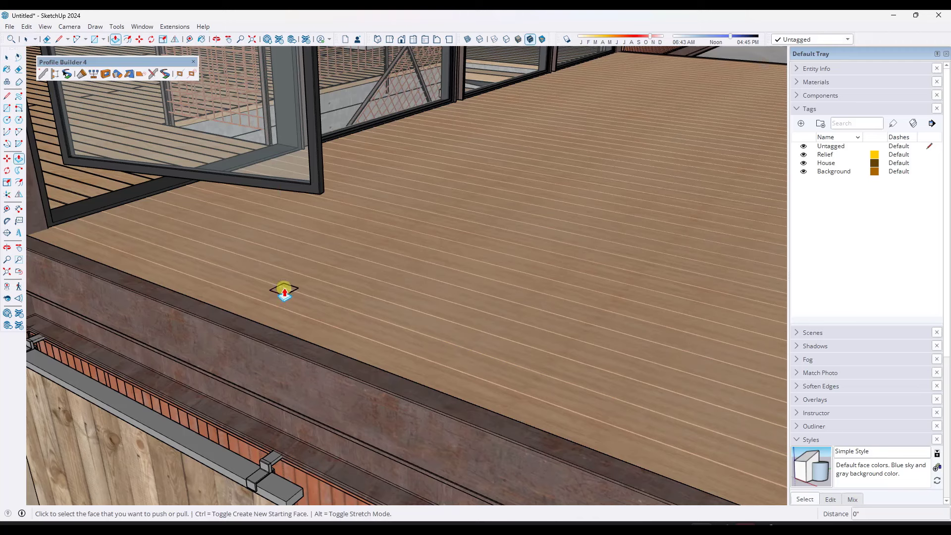
click(278, 290)
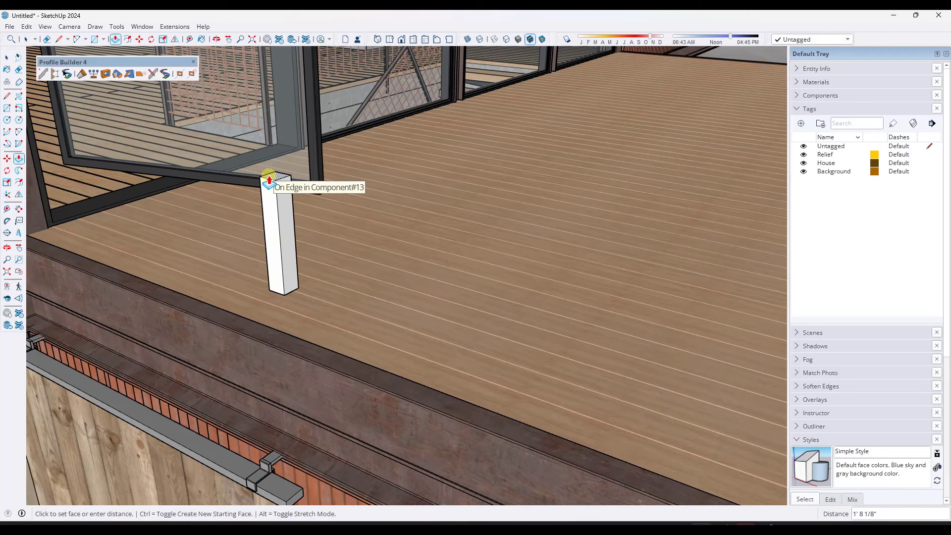
text(3')
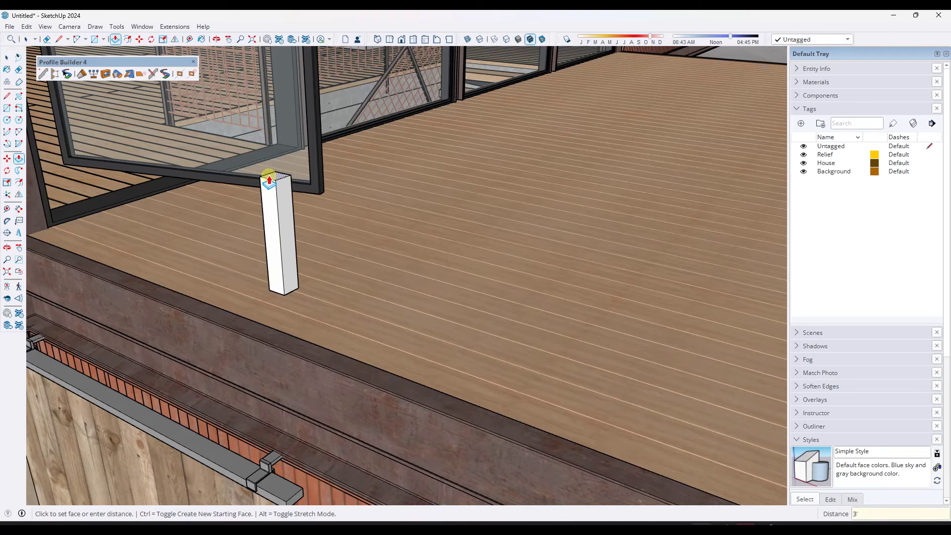
text( 6")
key(Return)
Step: Select the whole post and make it a component named Vertical Post
middle_drag(269, 181, 248, 206)
key(space)
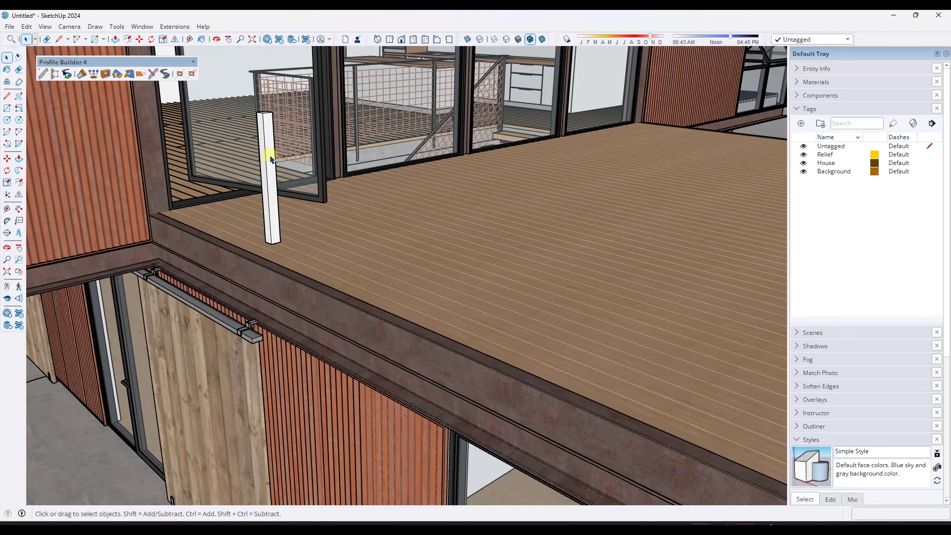
triple_click(271, 157)
right_click(271, 158)
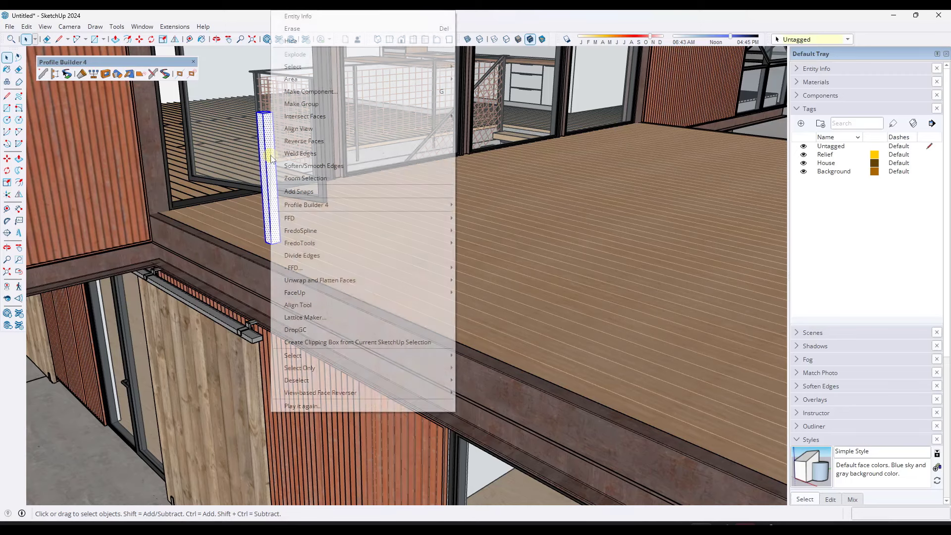
click(311, 93)
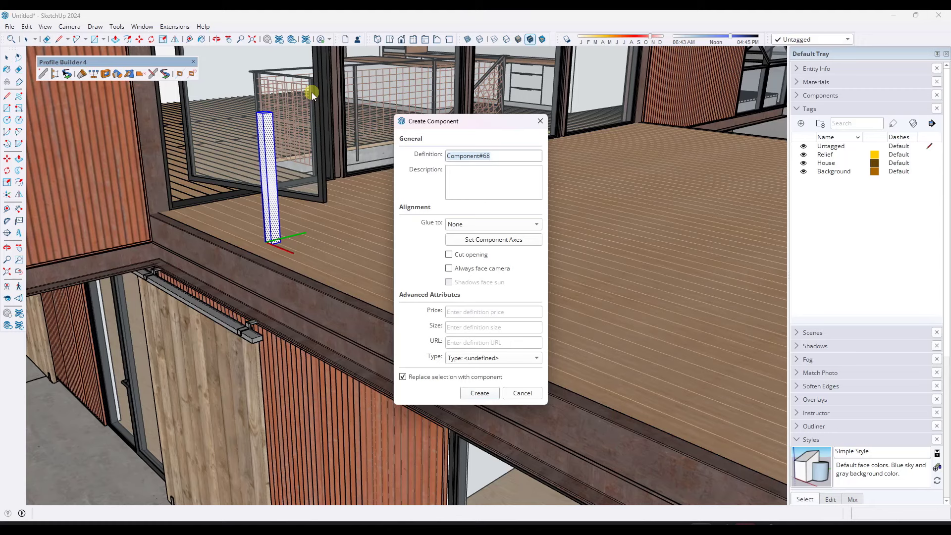
text(Vertical Post)
key(Return)
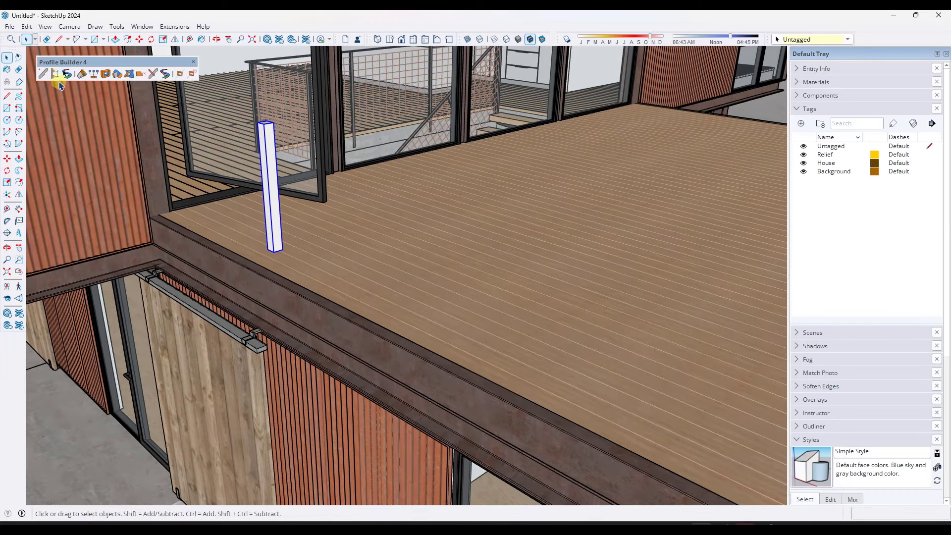
Step: In the Profile Builder Assembly Dialog, add the Vertical Post picked from the model as a component
click(55, 76)
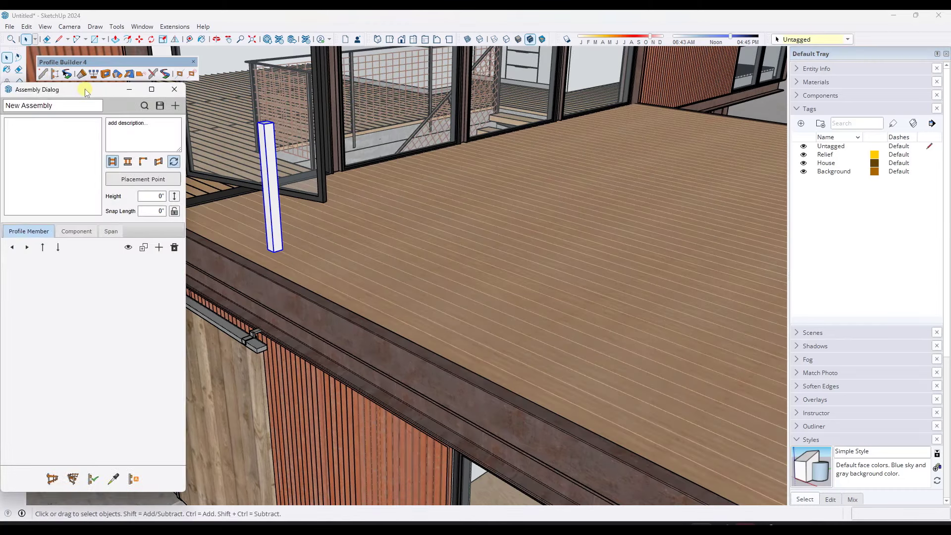
drag(85, 88, 120, 93)
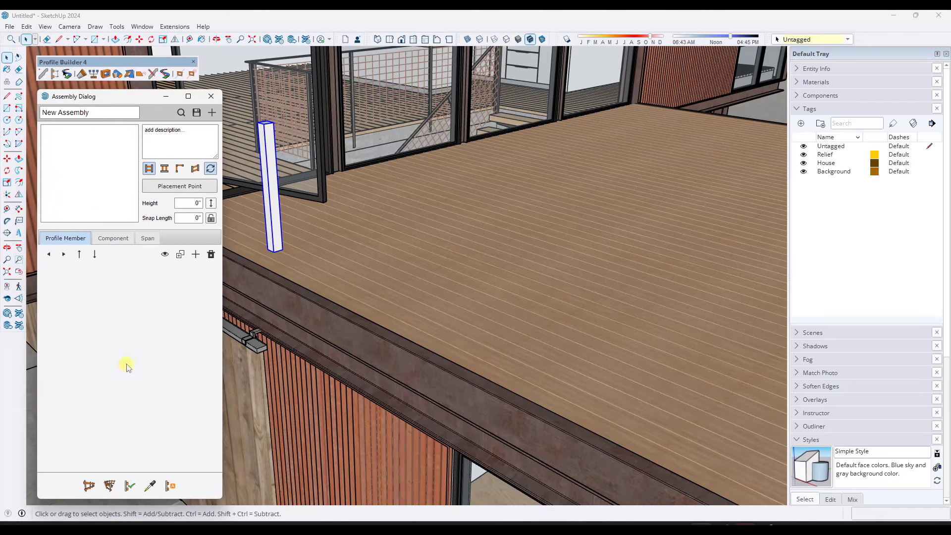
click(109, 241)
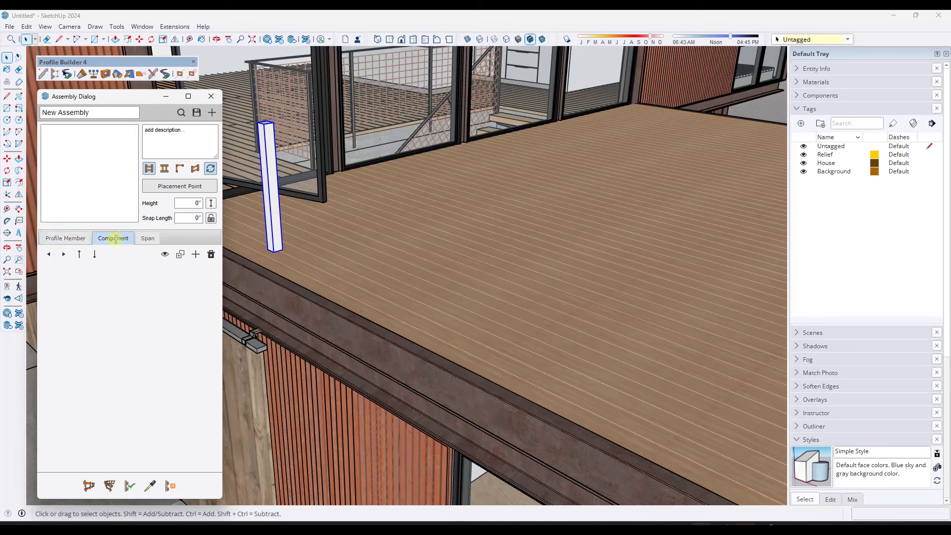
click(180, 254)
click(186, 283)
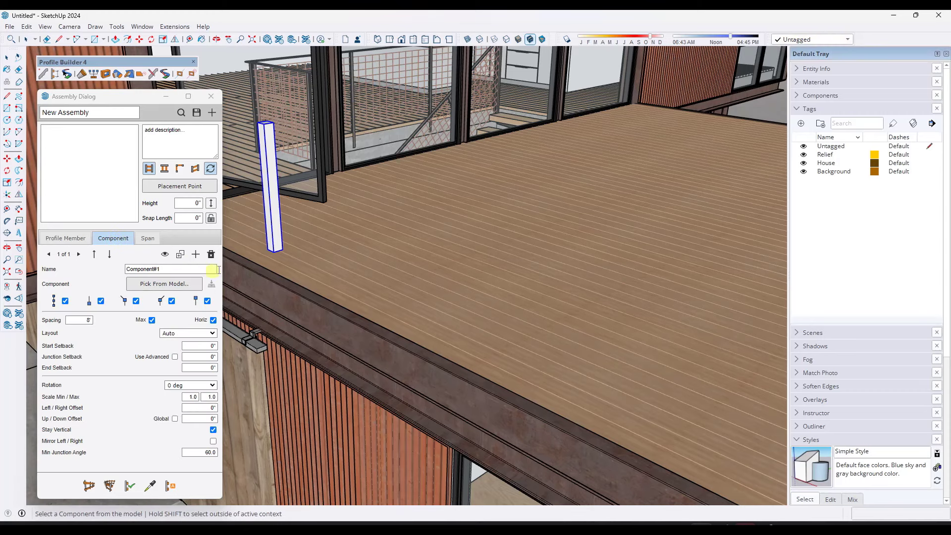
click(276, 234)
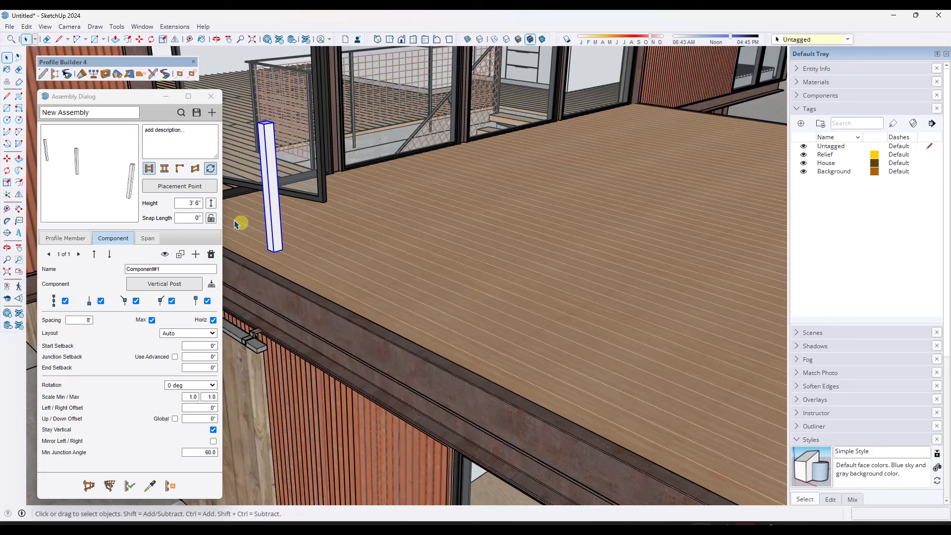
Step: Set the post spacing to 4' and move the dialog beside the model
click(74, 320)
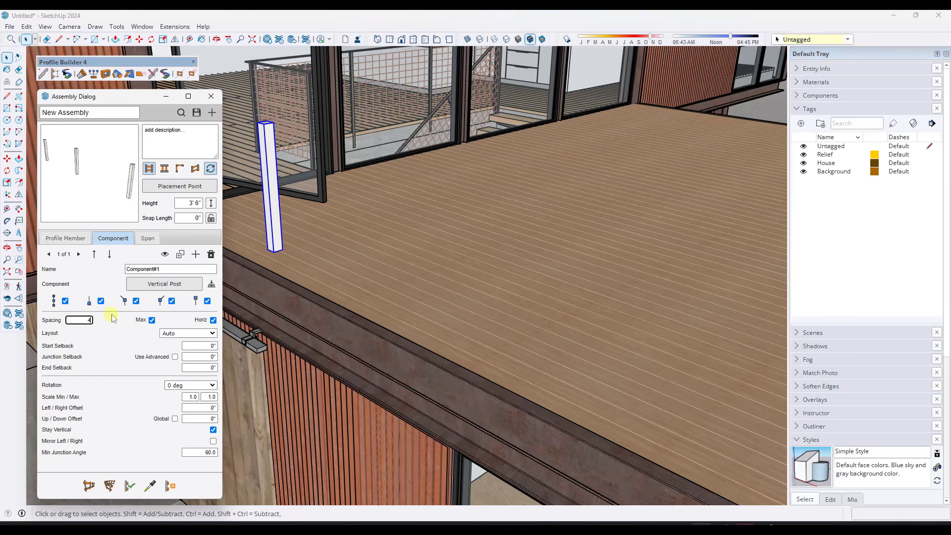
text(4)
key(Return)
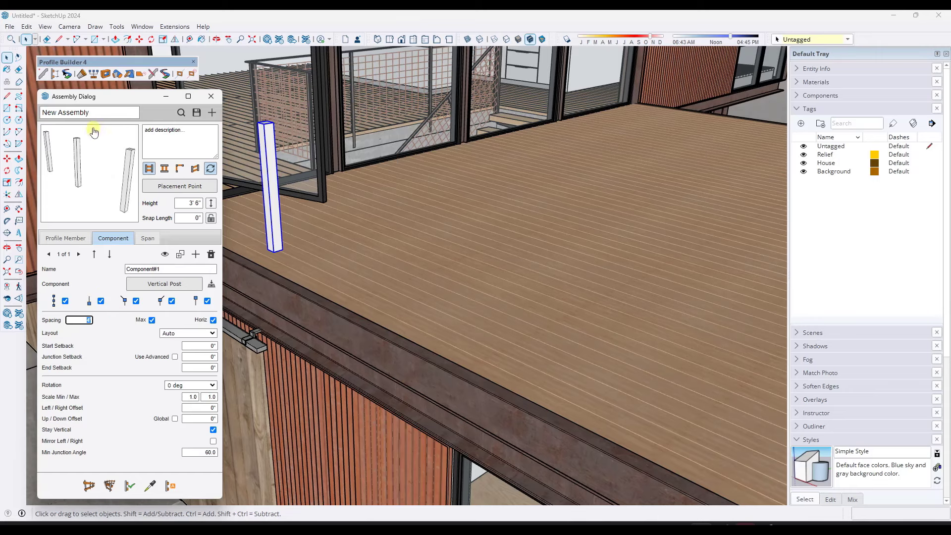
drag(87, 97, 589, 68)
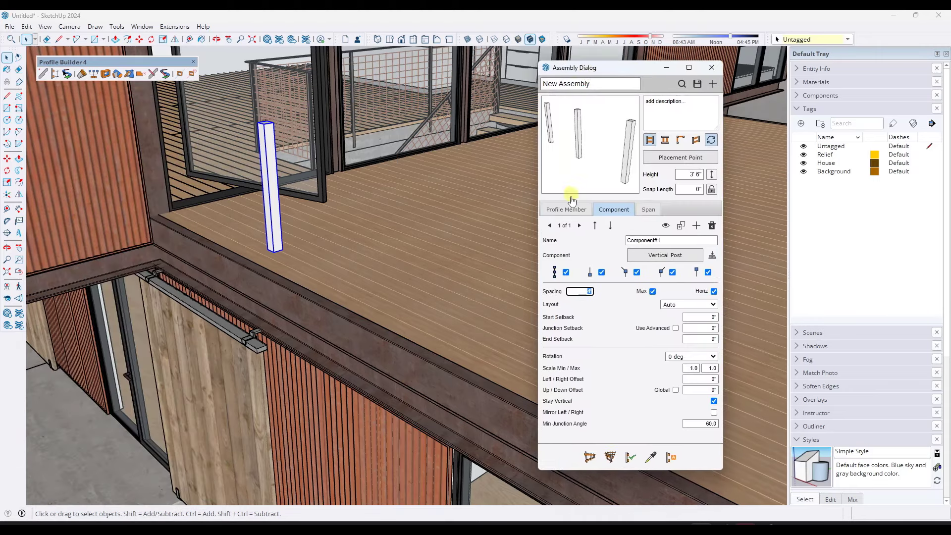
click(591, 459)
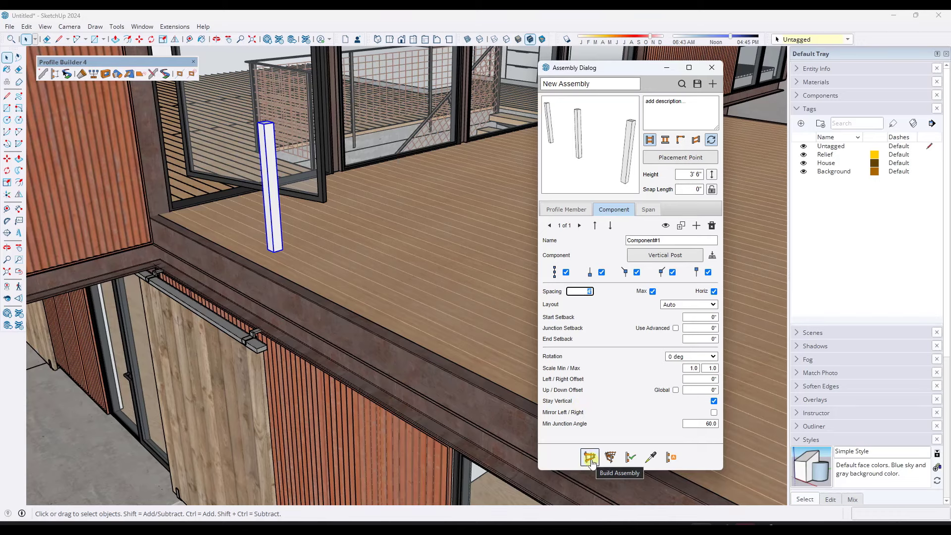
Step: Run the first line of posts from the deck edge start to the far corner
scroll(156, 226, up, 3)
scroll(157, 227, up, 3)
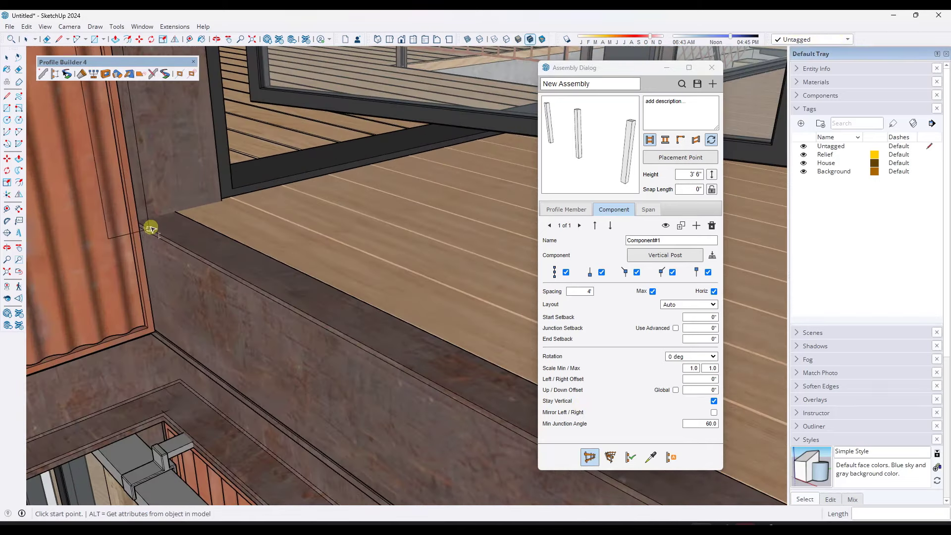
click(143, 226)
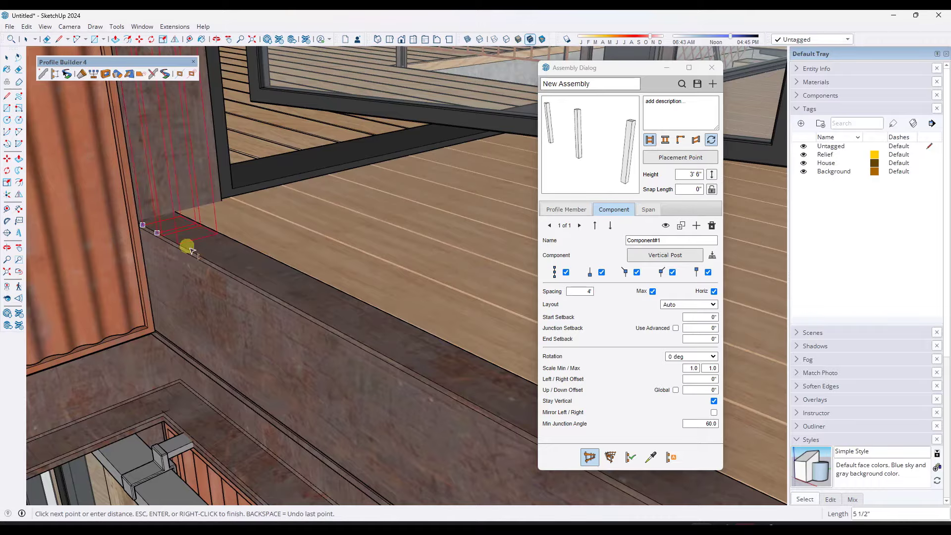
scroll(244, 280, down, 5)
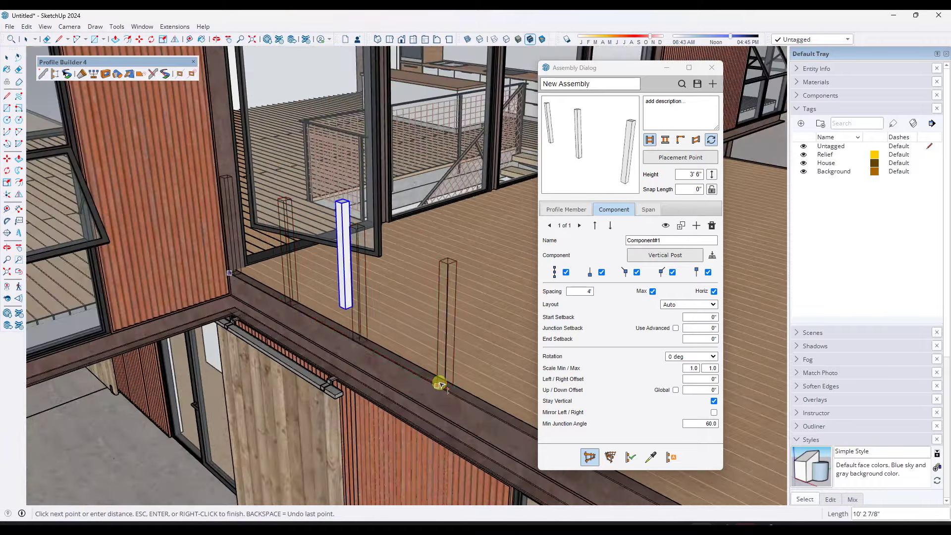
shift+middle_drag(441, 383, 132, 214)
scroll(342, 293, down, 3)
scroll(434, 354, up, 5)
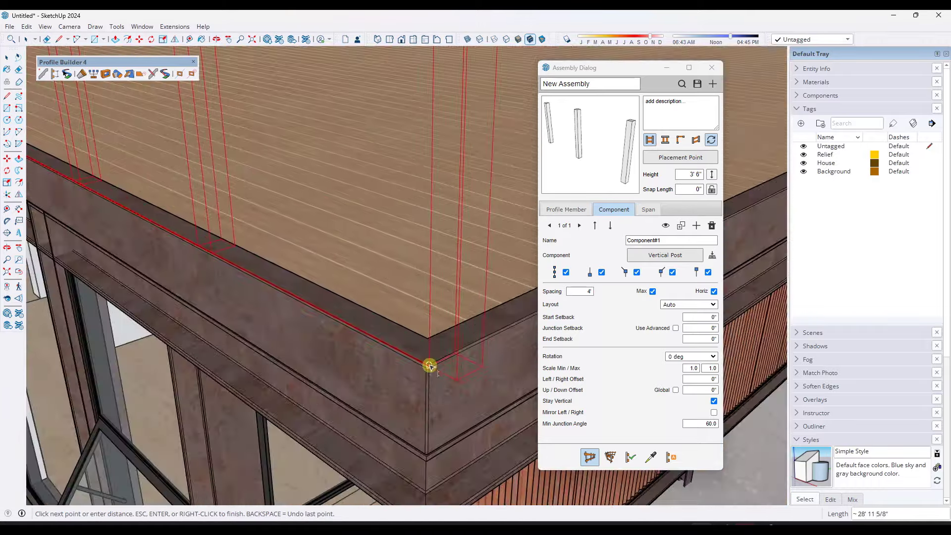
scroll(429, 366, up, 4)
click(429, 366)
Step: Continue the posts along the next deck edge to the second corner
scroll(426, 362, down, 5)
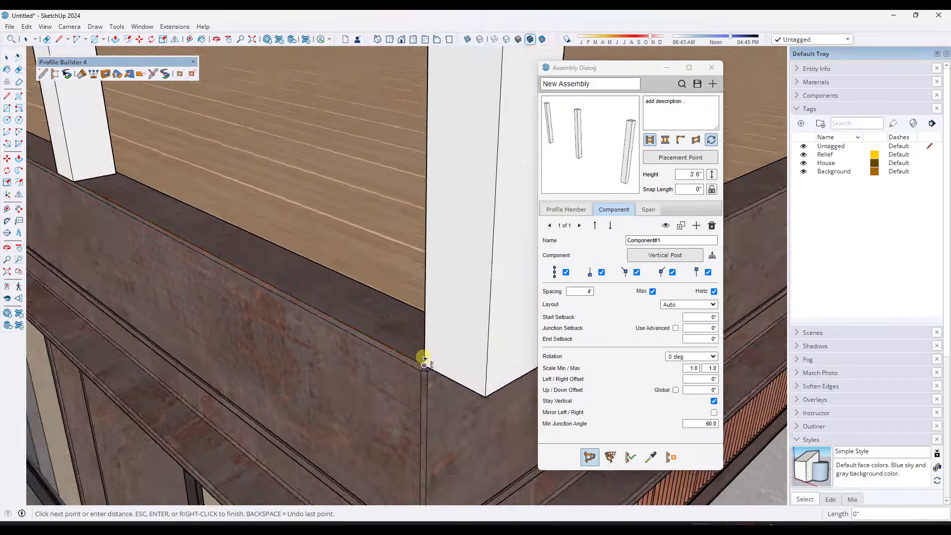
shift+middle_drag(425, 361, 55, 371)
scroll(450, 230, up, 3)
scroll(450, 228, up, 3)
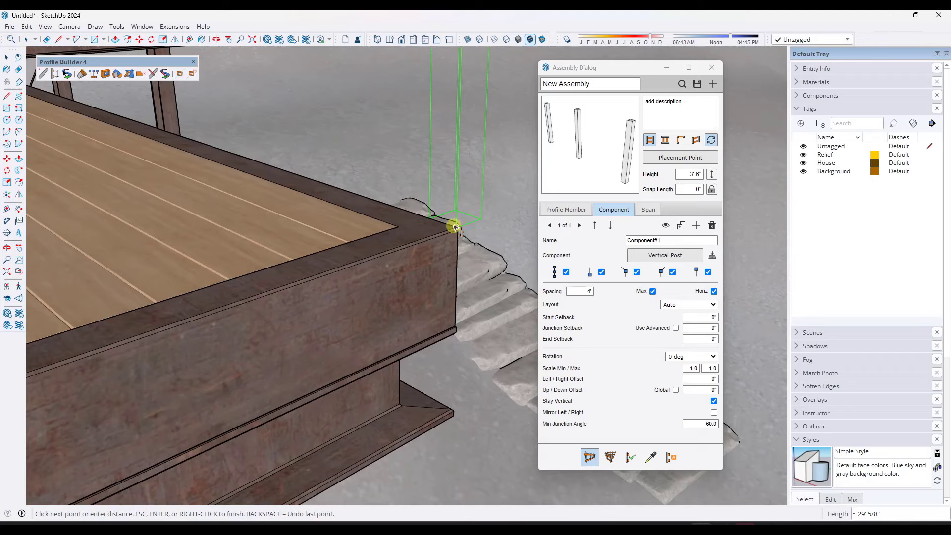
click(456, 227)
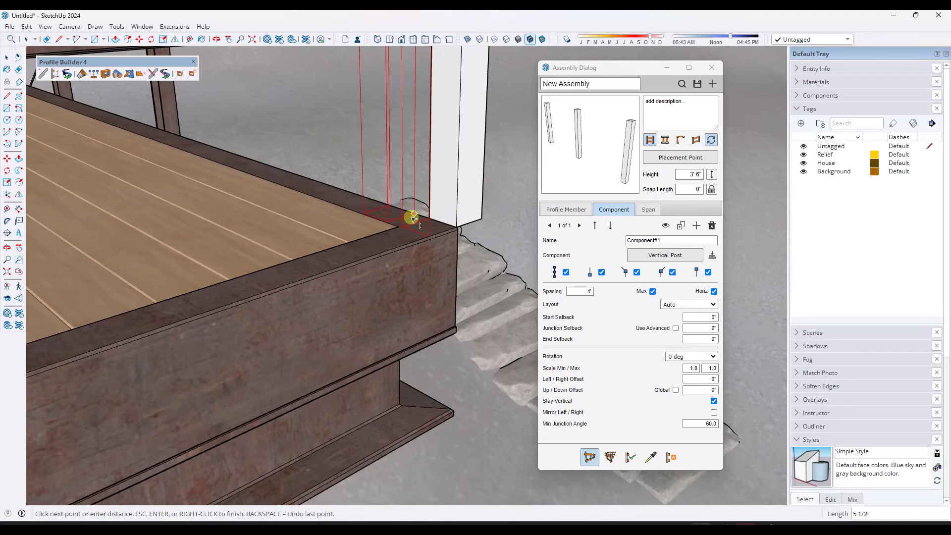
scroll(410, 216, down, 6)
shift+middle_drag(181, 173, 222, 237)
Step: Offset the post's bottom outline outward to form a border ring
shift+middle_drag(223, 238, 238, 263)
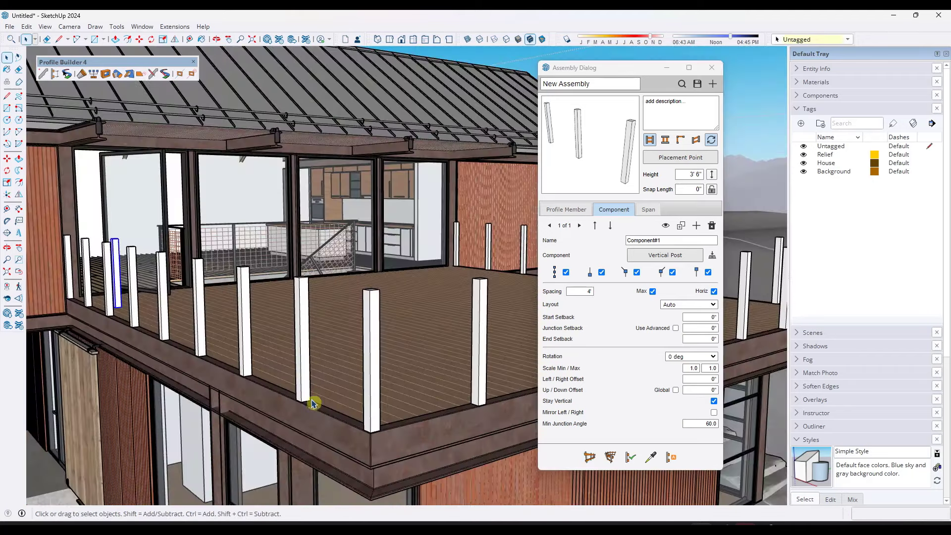
mouse_move(260, 360)
middle_down()
mouse_move(527, 333)
mouse_move(153, 362)
mouse_move(191, 347)
mouse_move(342, 352)
mouse_move(240, 325)
mouse_move(249, 372)
middle_up()
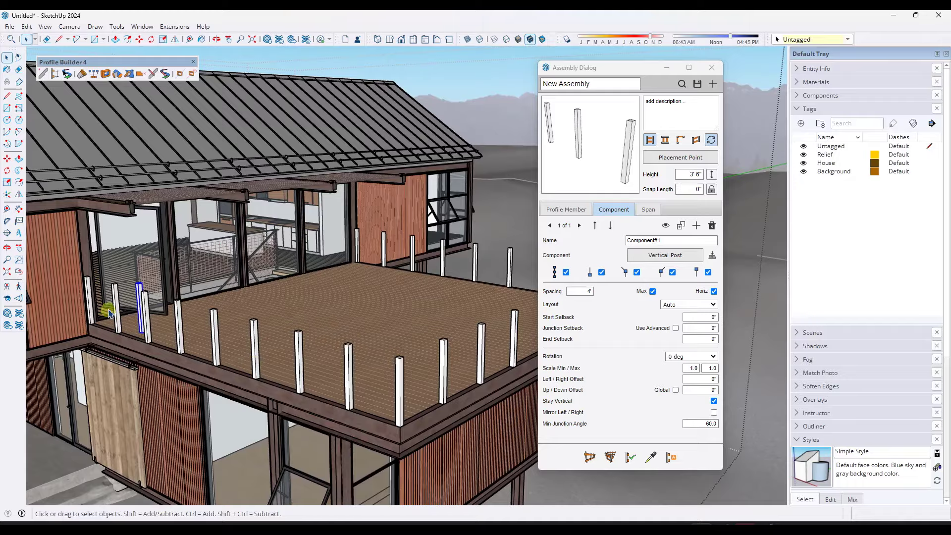
scroll(148, 310, up, 5)
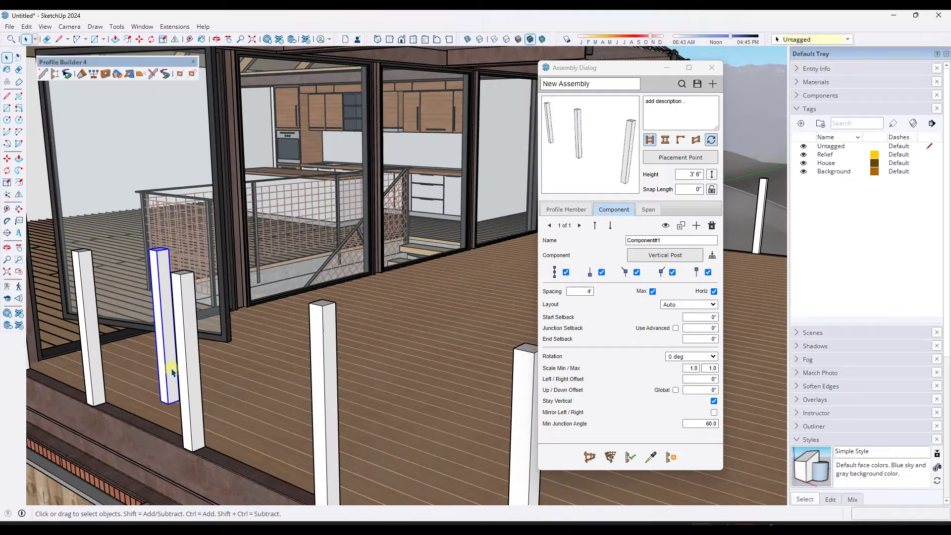
scroll(171, 375, up, 5)
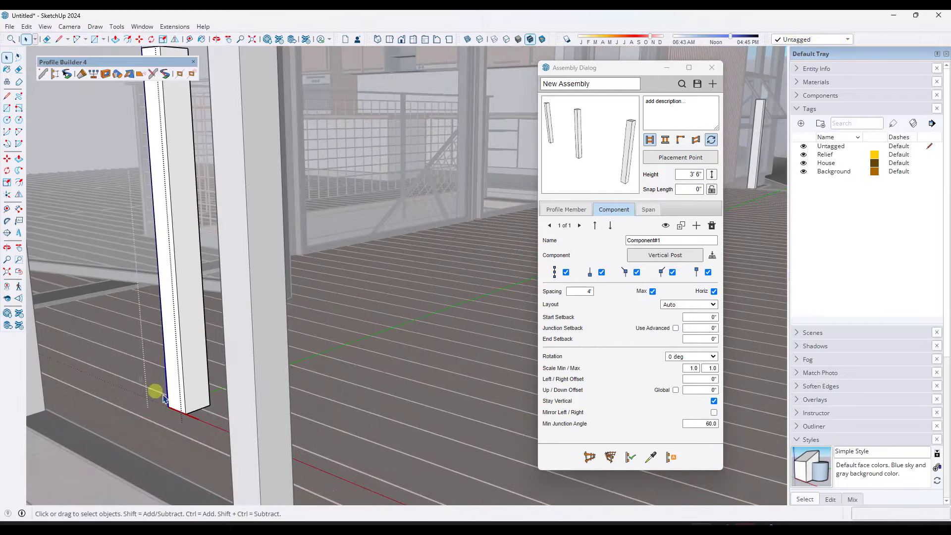
scroll(237, 404, up, 2)
scroll(237, 404, down, 3)
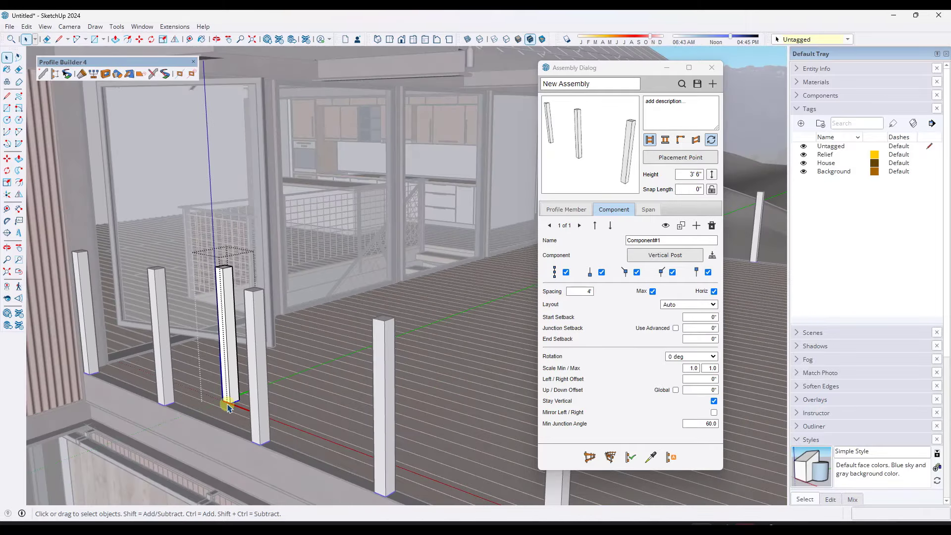
scroll(238, 399, up, 3)
key(f)
click(249, 401)
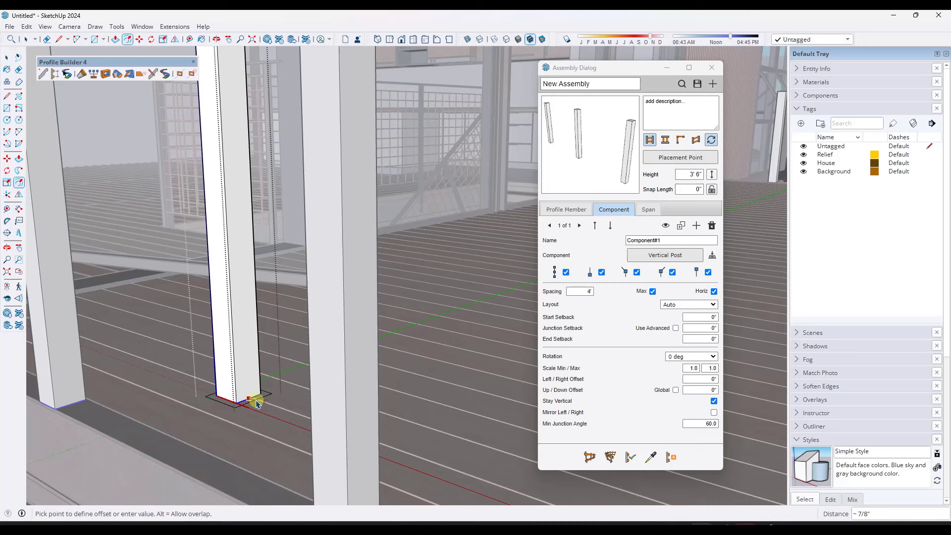
key(Return)
key(space)
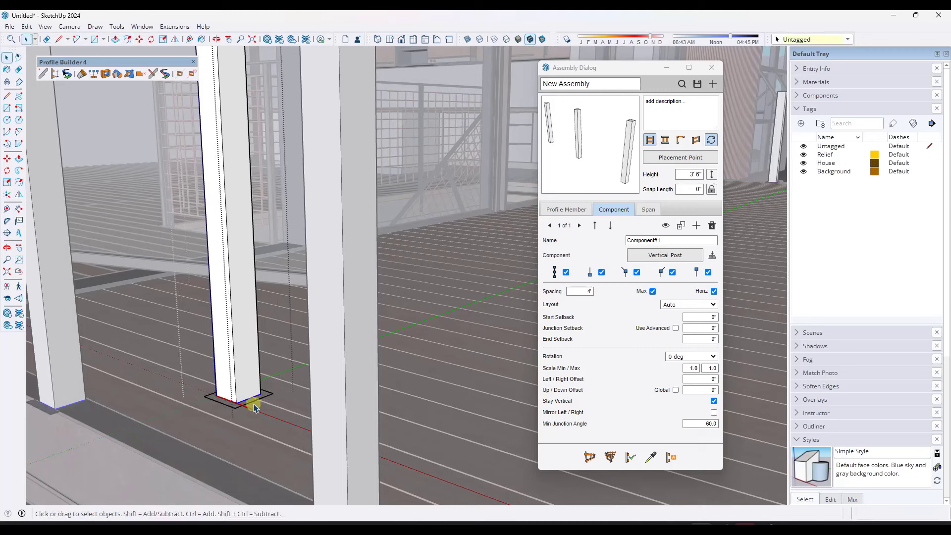
Step: Push/Pull the base ring up slightly into a square plinth
key(p)
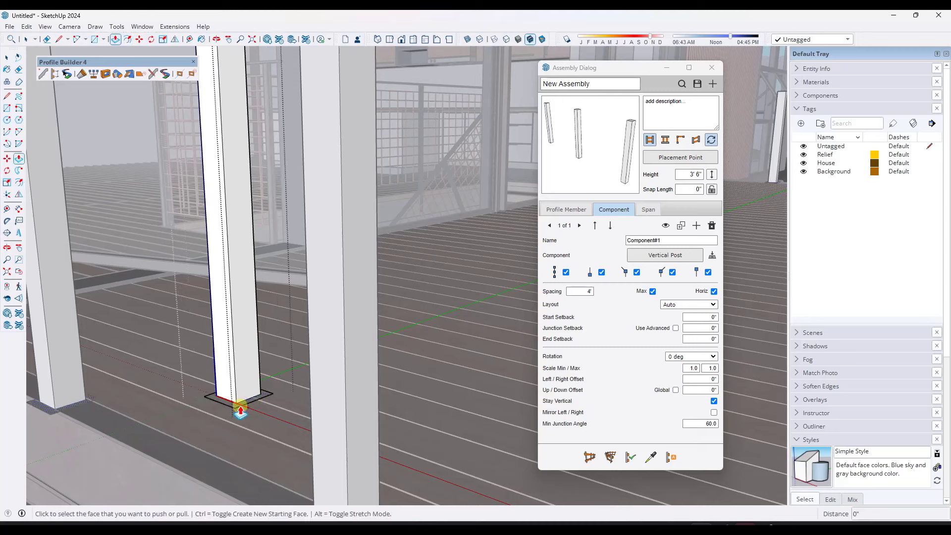
click(242, 408)
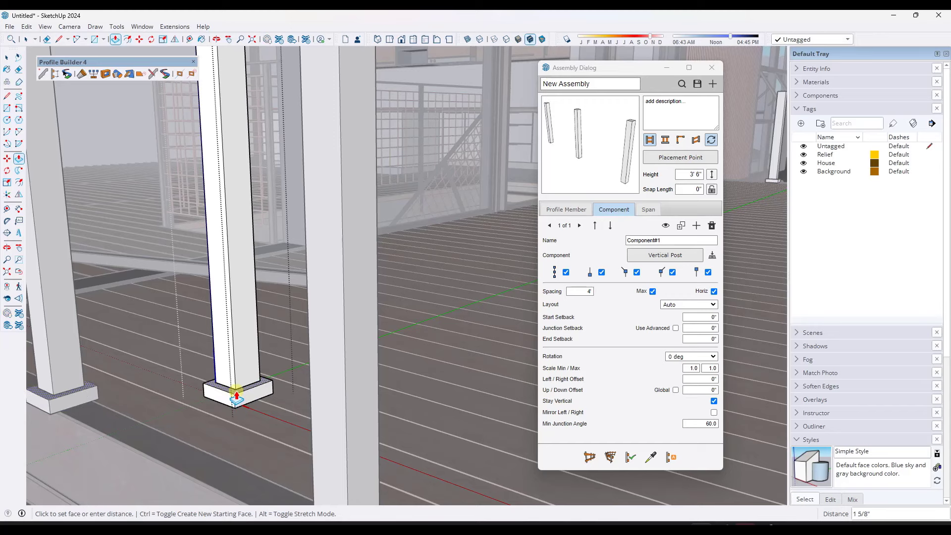
click(253, 399)
key(space)
scroll(265, 404, down, 5)
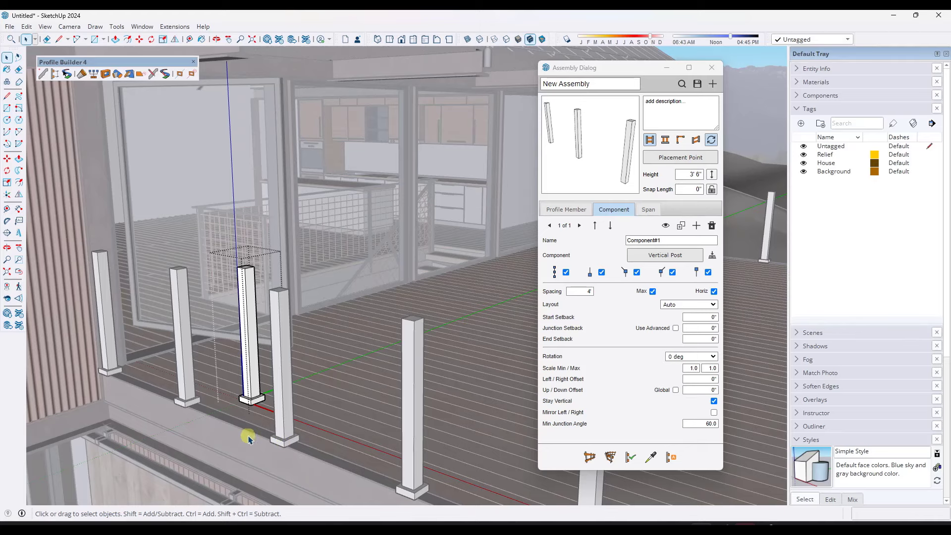
Step: Exit the post component and zoom around the deck to inspect the plinth bases
click(336, 412)
scroll(297, 419, down, 2)
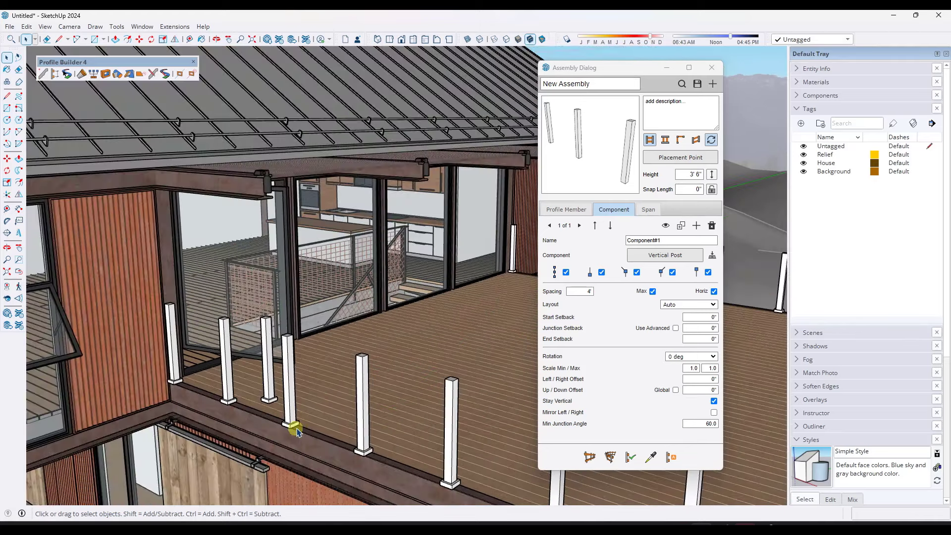
scroll(296, 430, up, 5)
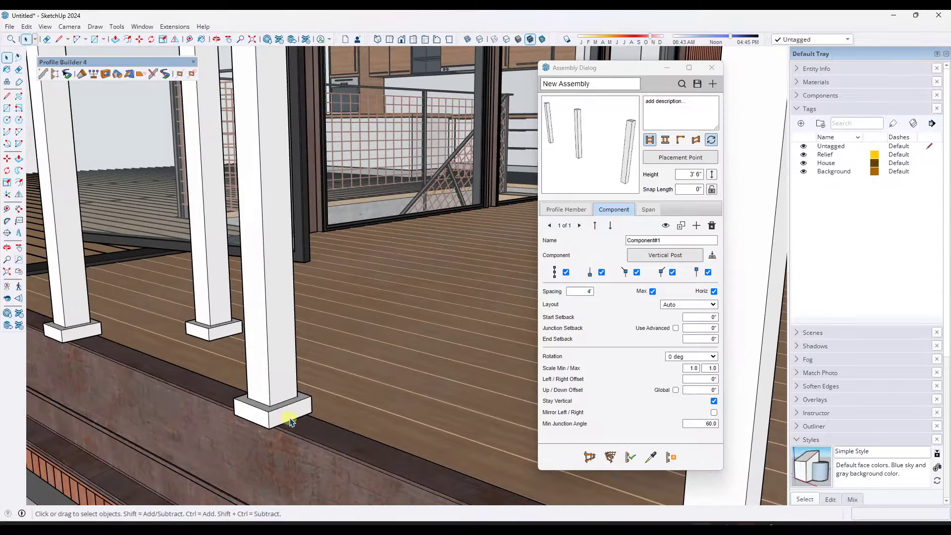
scroll(290, 421, down, 5)
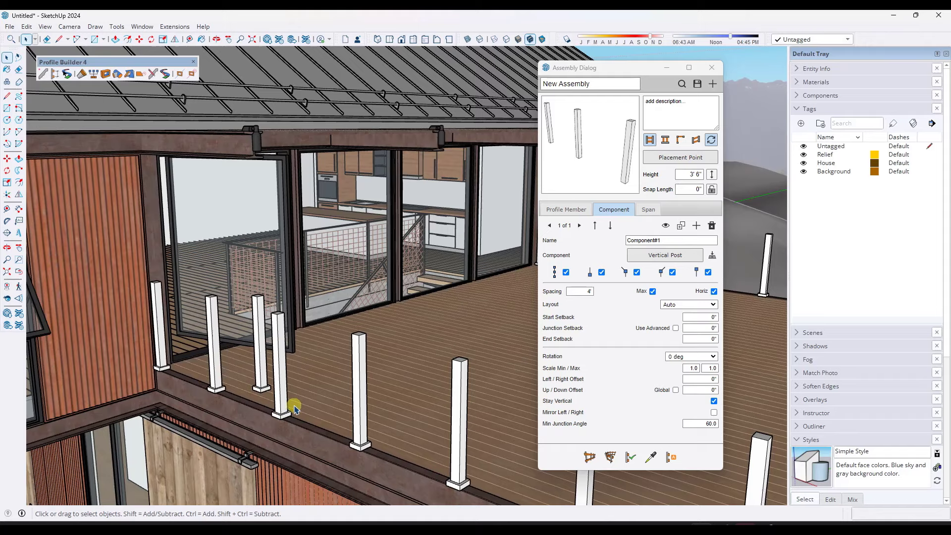
scroll(256, 275, up, 3)
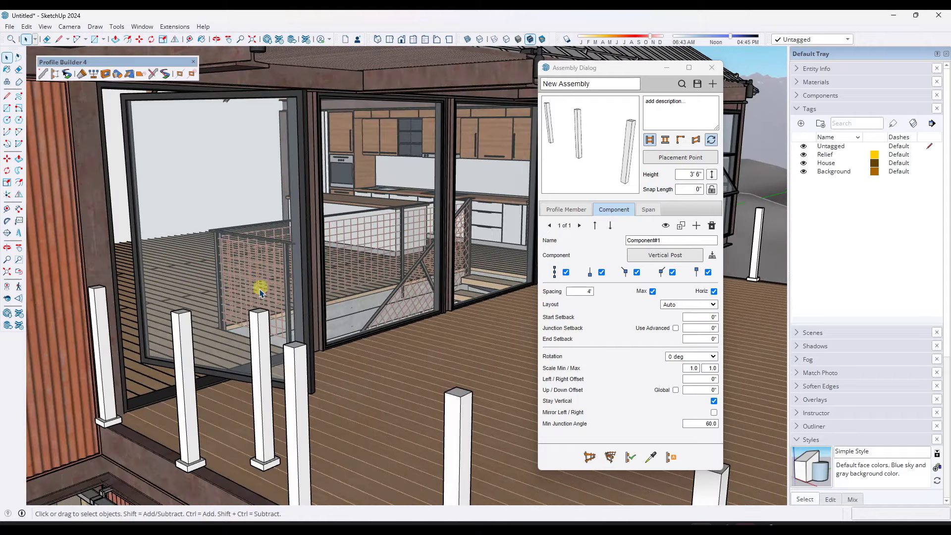
scroll(260, 292, down, 3)
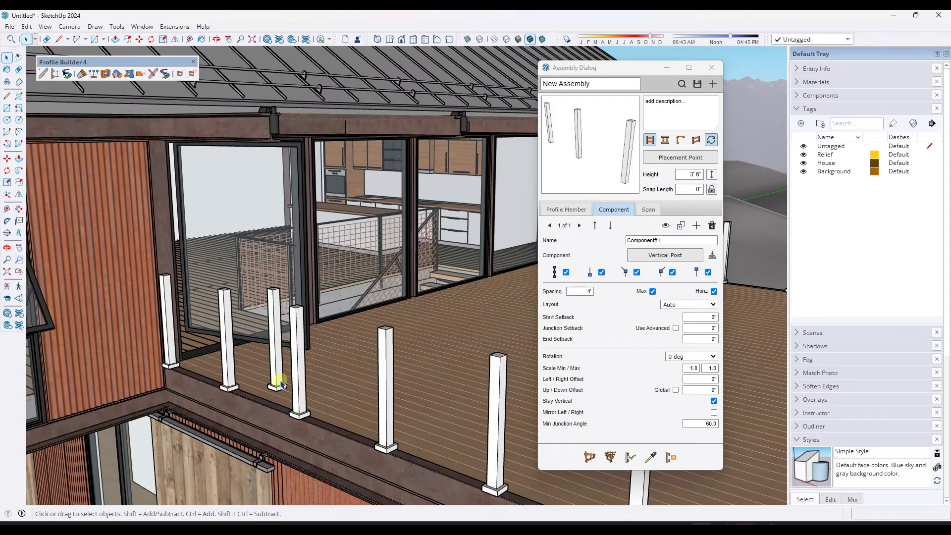
scroll(277, 384, up, 4)
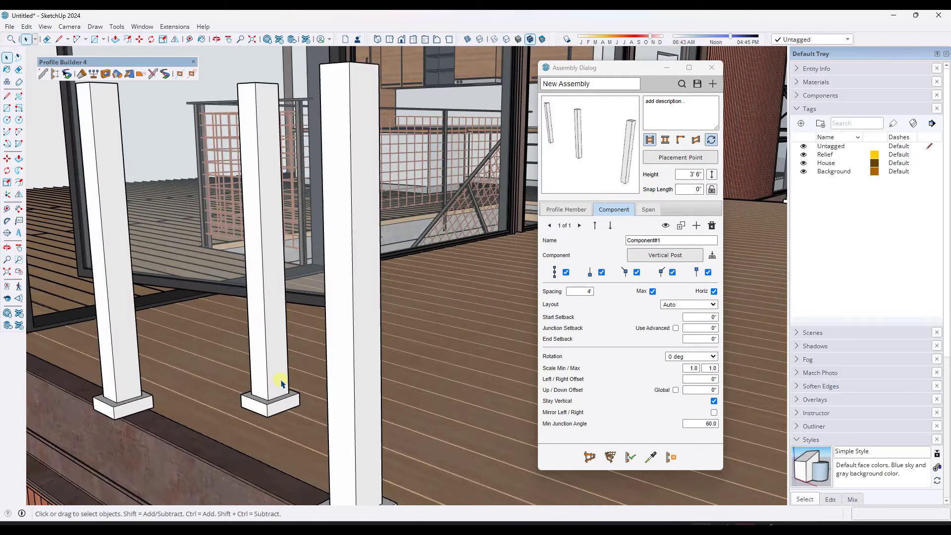
scroll(277, 384, down, 2)
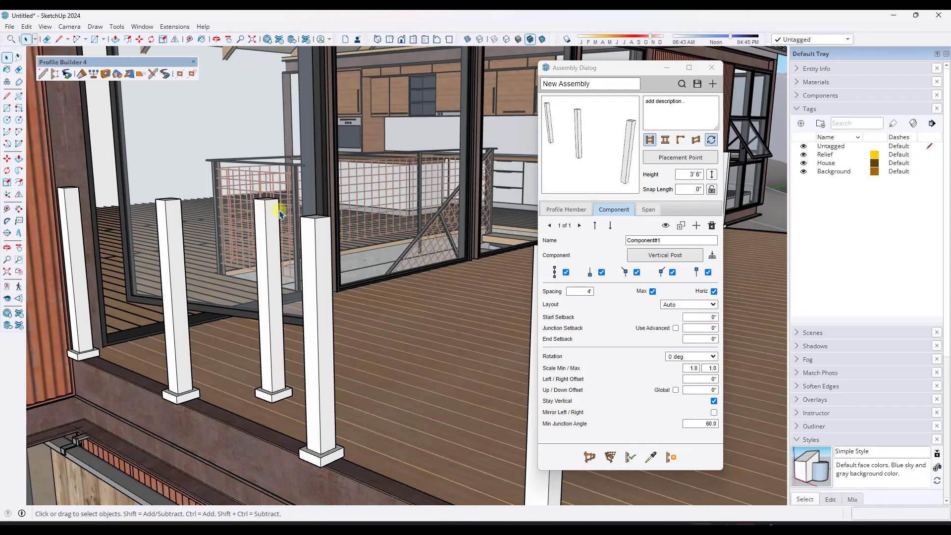
scroll(276, 396, up, 4)
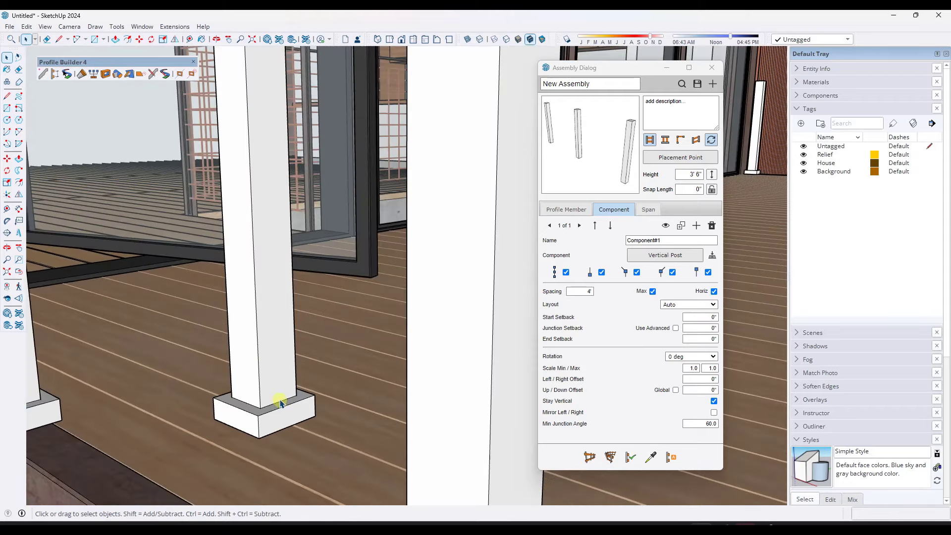
scroll(277, 379, down, 3)
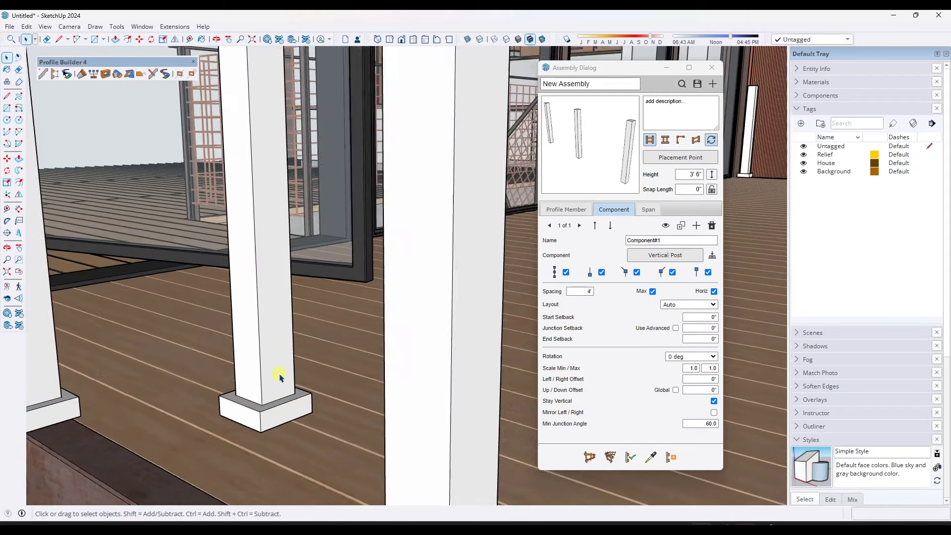
scroll(281, 393, up, 3)
scroll(274, 381, down, 10)
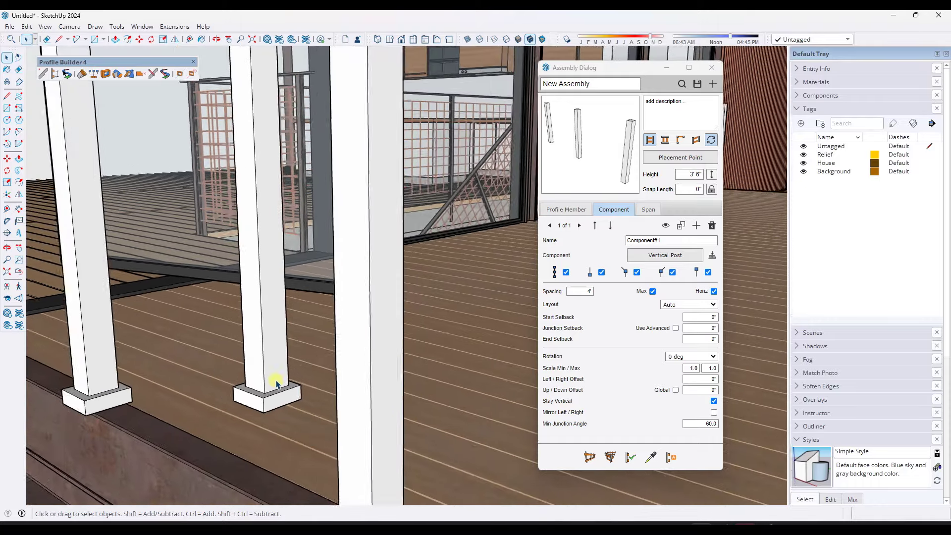
scroll(271, 375, up, 10)
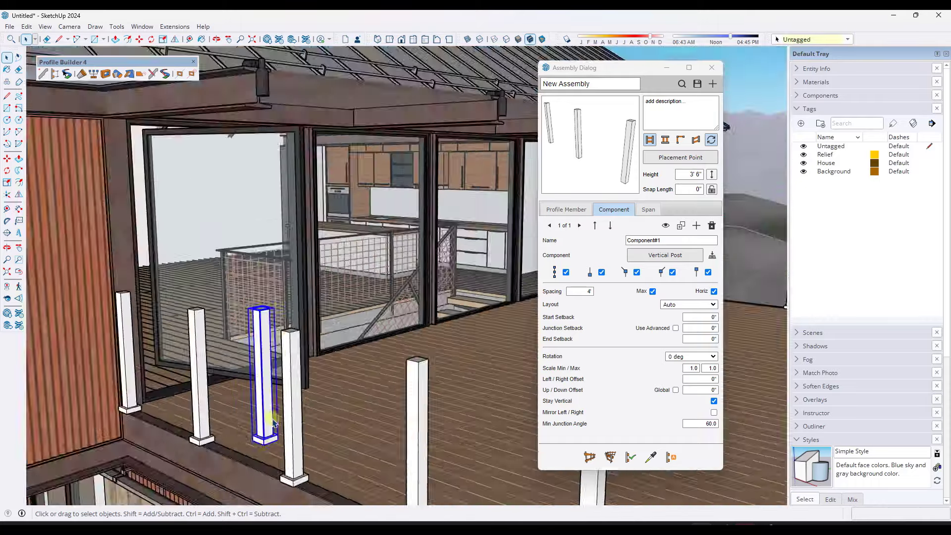
Step: Draw a tiny 1/16" radius circle on the face of a deck post
key(c)
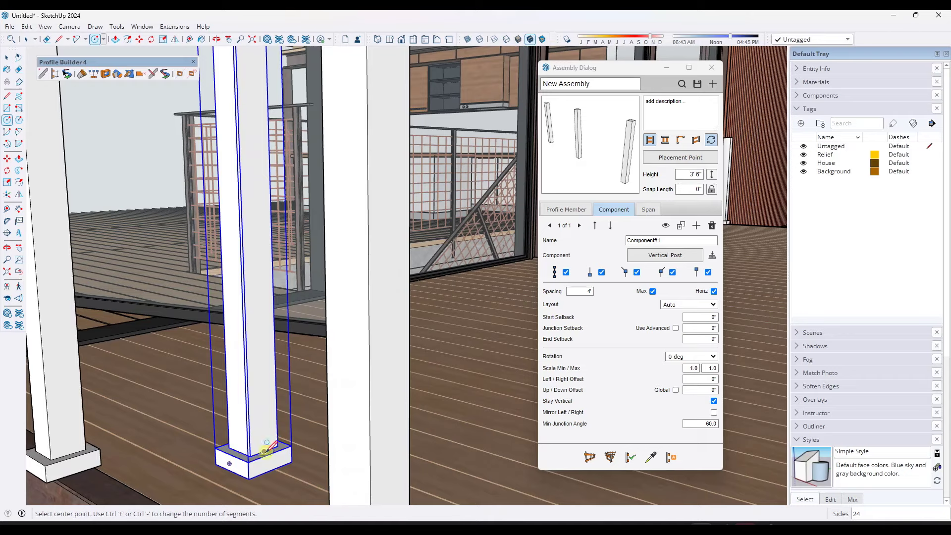
click(266, 404)
scroll(267, 404, up, 5)
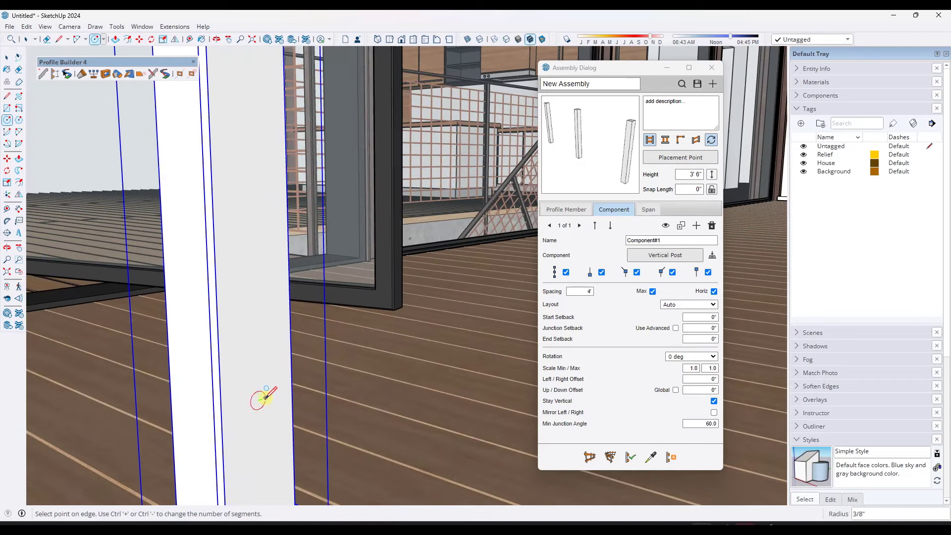
scroll(268, 395, up, 4)
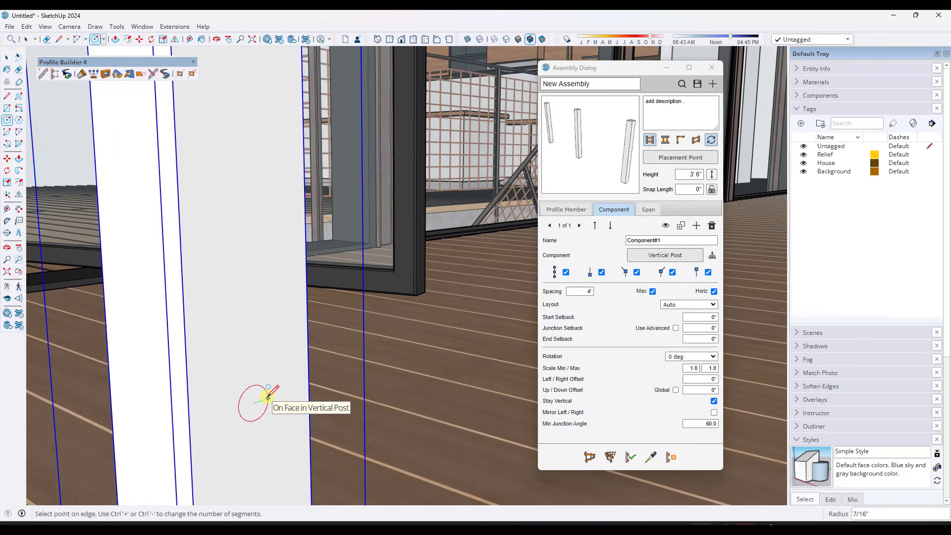
text(1)
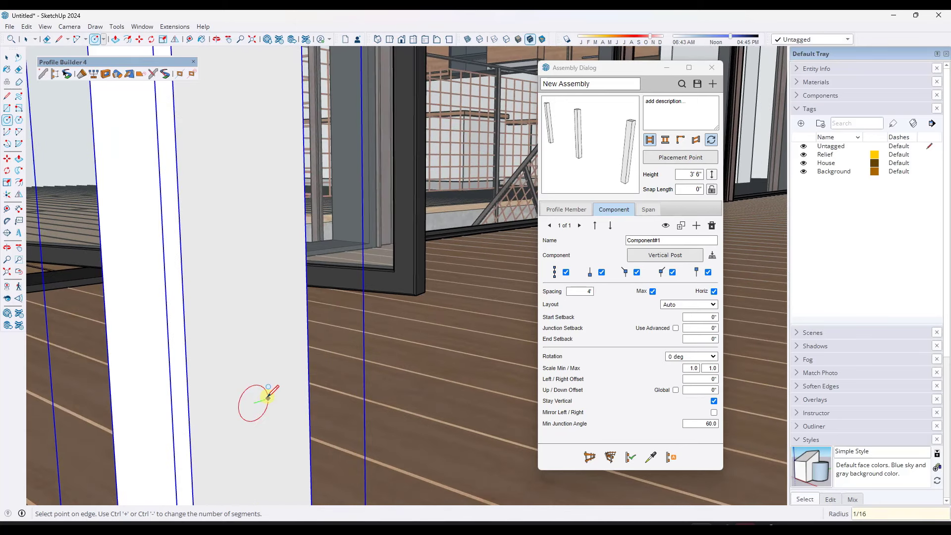
key(Return)
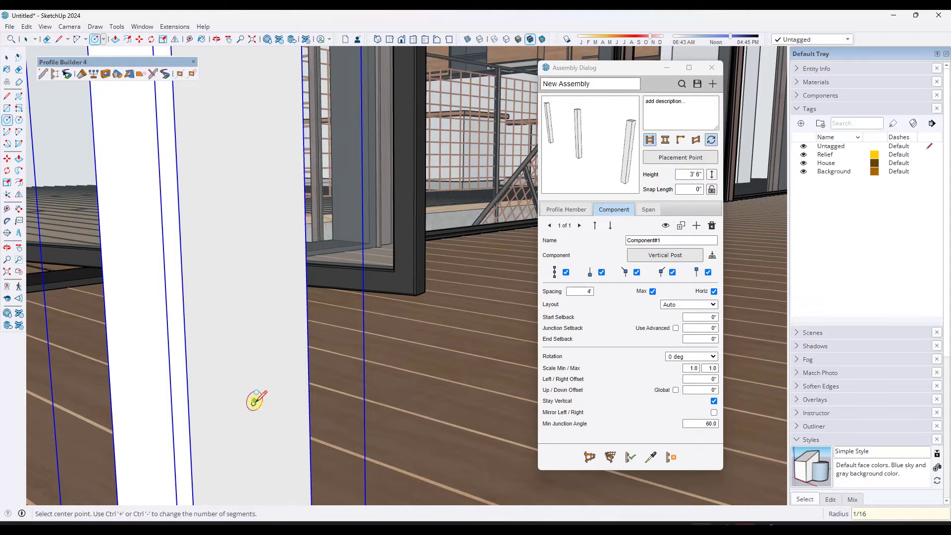
key(space)
scroll(263, 408, down, 6)
scroll(277, 406, down, 3)
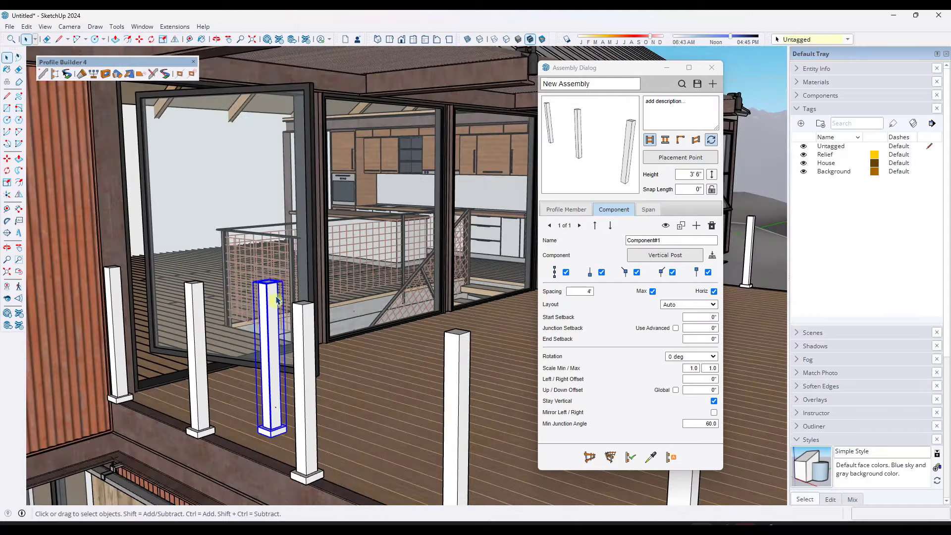
scroll(258, 302, up, 8)
Step: Draw a 2.75 by 1.5 upright rectangular face on top of one post
key(l)
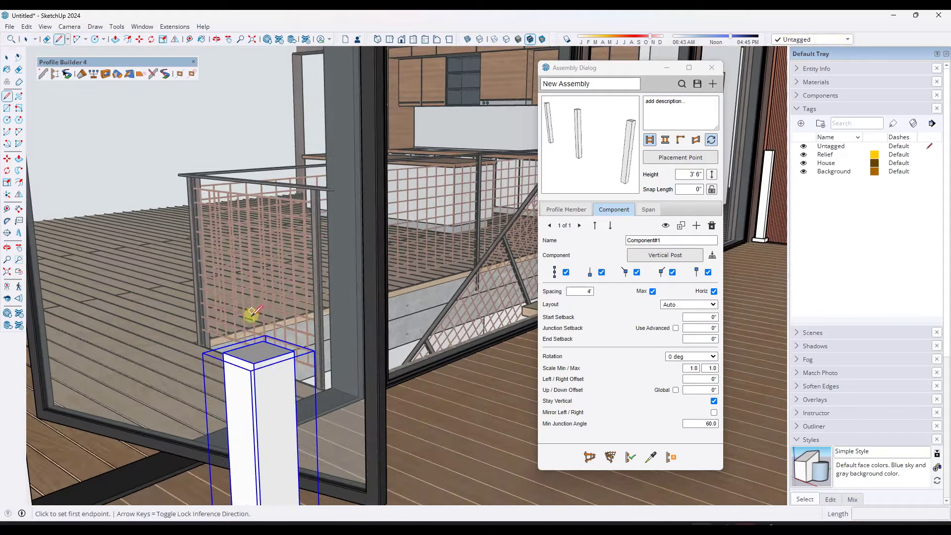
click(244, 347)
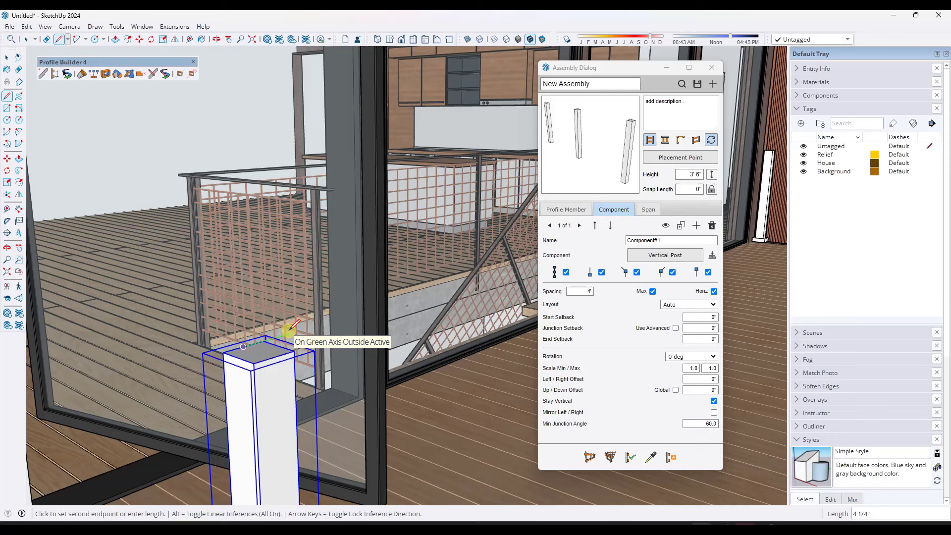
text(2.75)
key(Return)
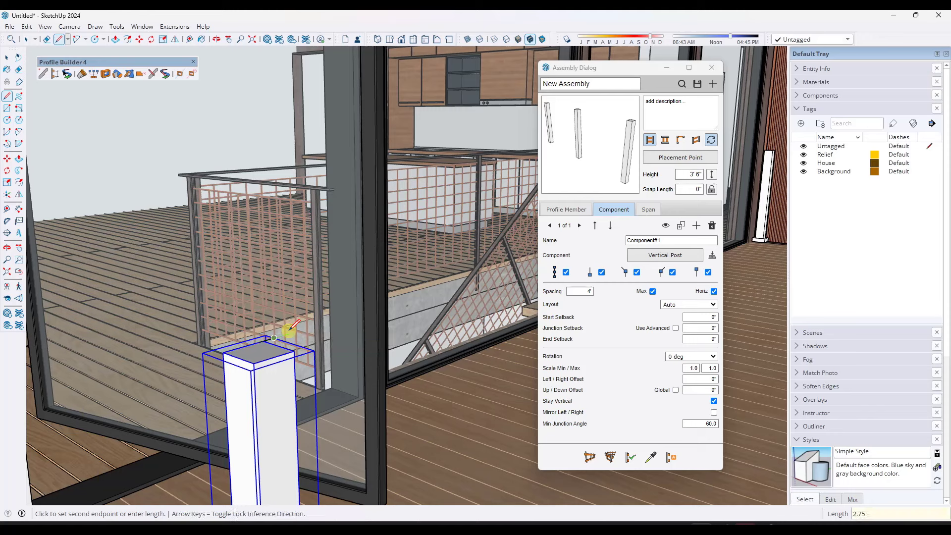
text(1.5)
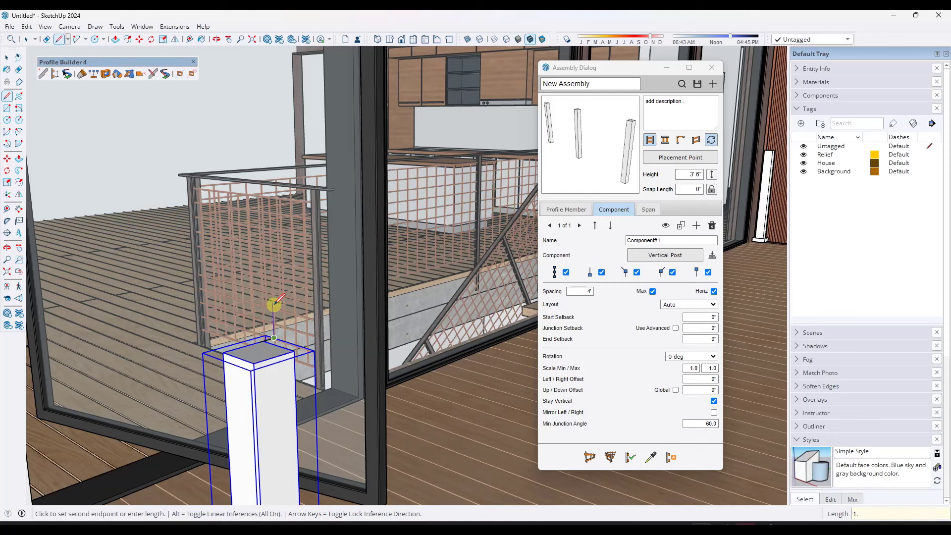
key(Return)
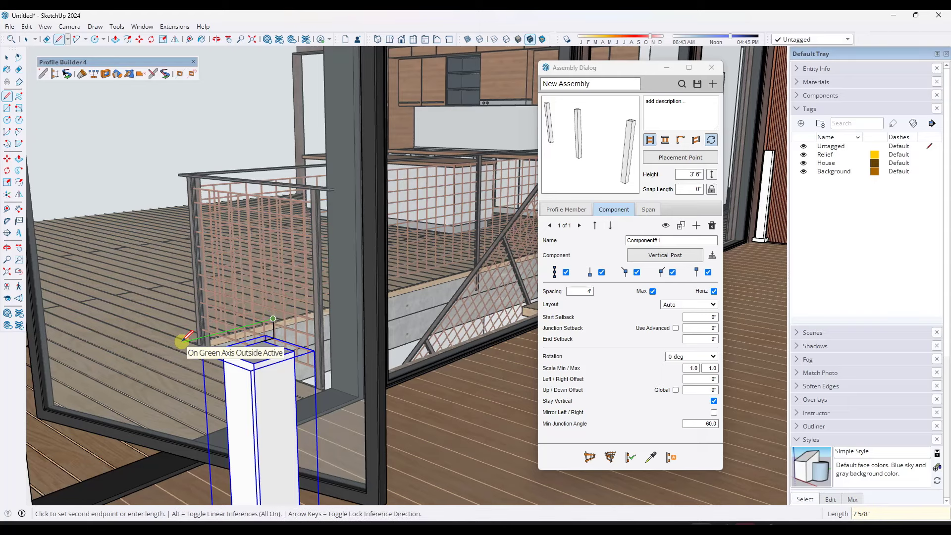
scroll(209, 344, up, 3)
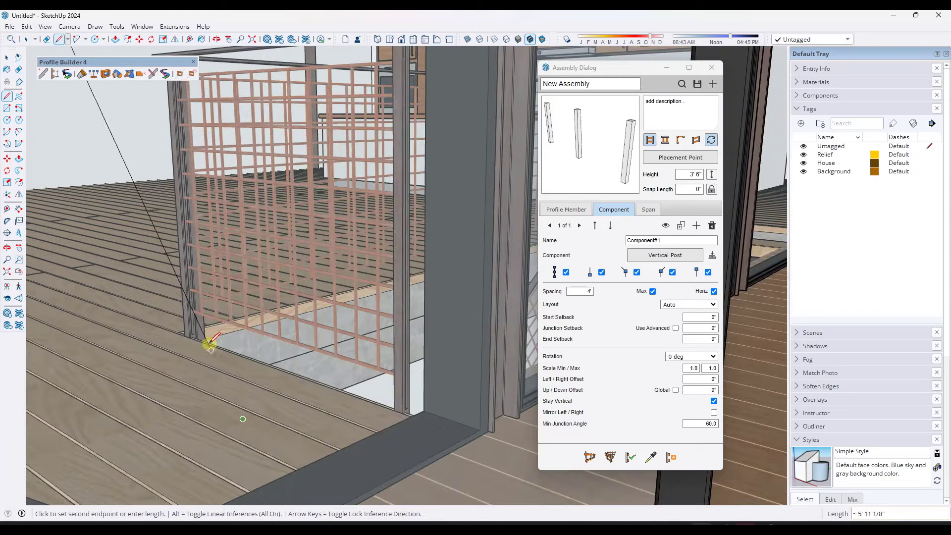
scroll(193, 341, down, 3)
key(Up)
click(275, 272)
click(276, 272)
key(space)
scroll(277, 274, down, 2)
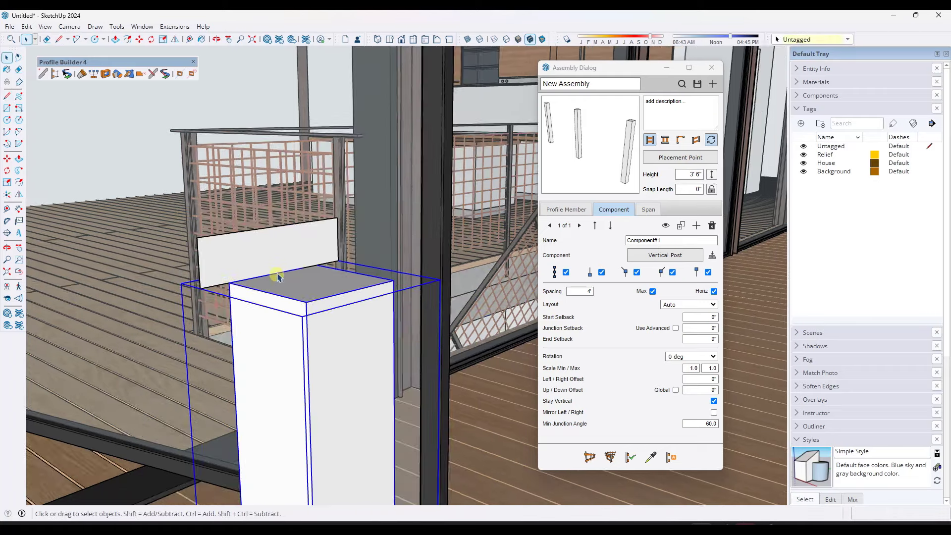
scroll(277, 276, down, 2)
scroll(300, 262, down, 5)
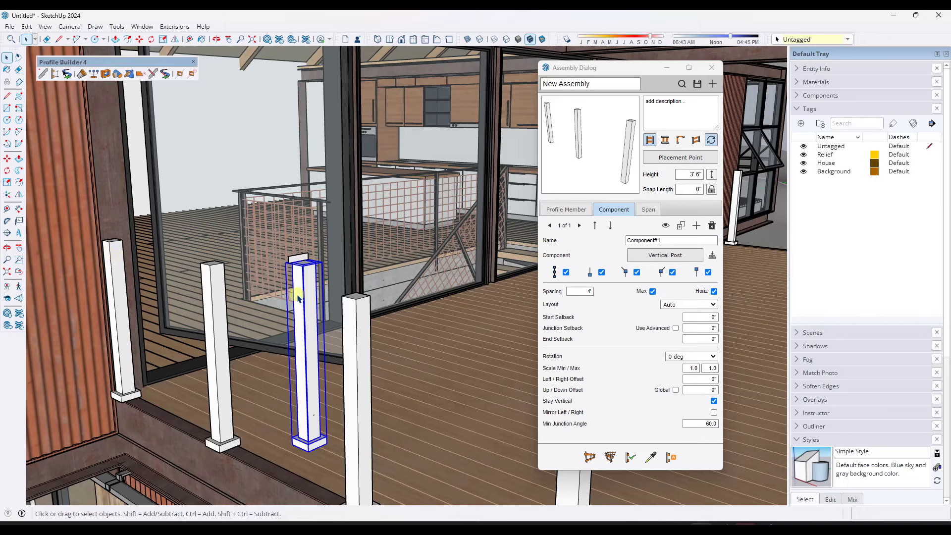
Step: Select the post-top rectangle and add ProfileMember#1 from the Profile Member tab
click(300, 262)
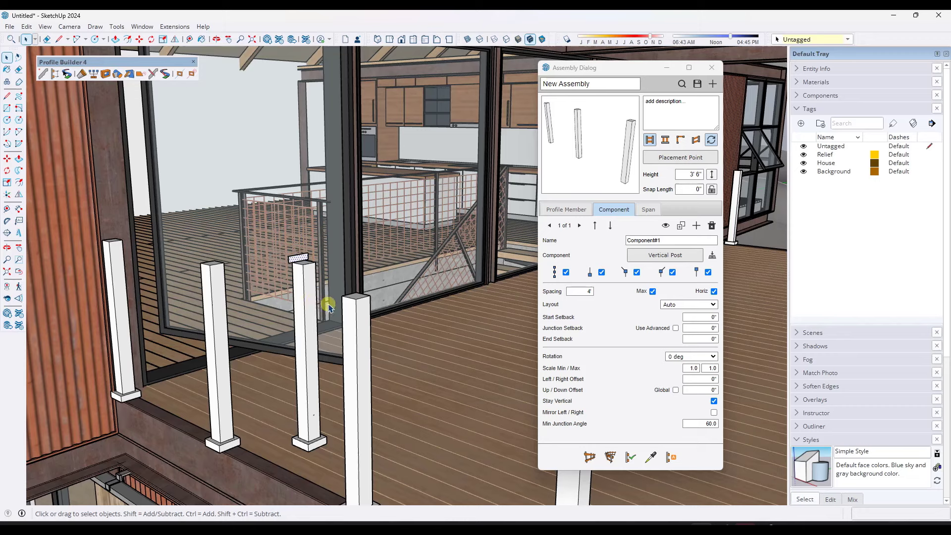
click(566, 210)
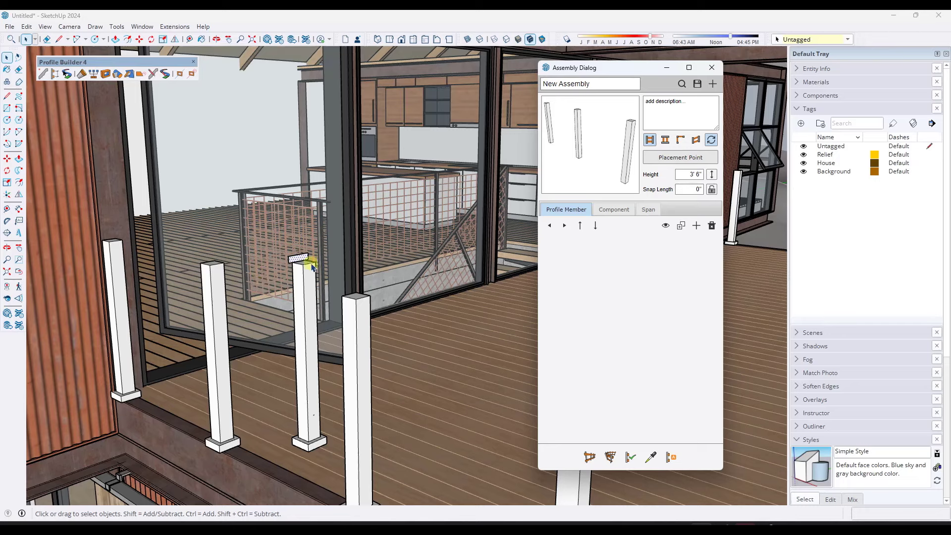
click(697, 227)
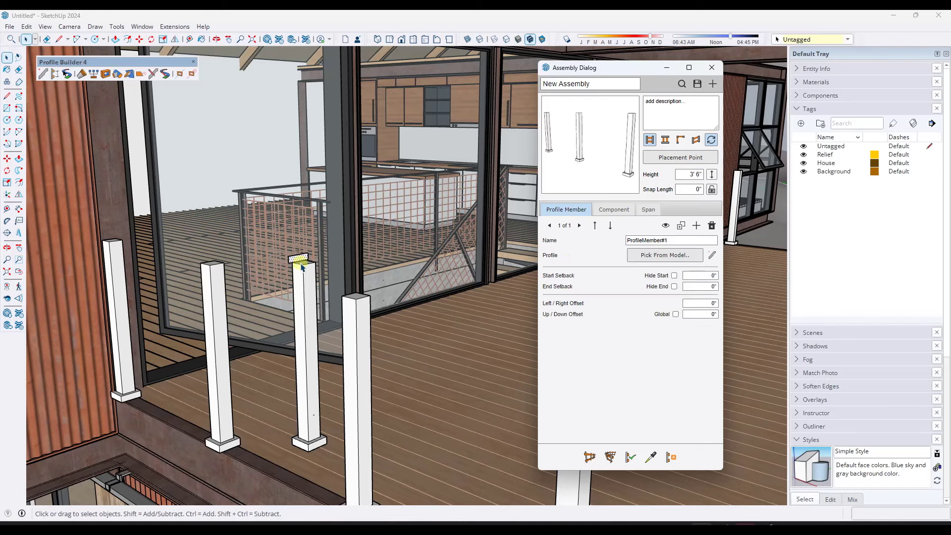
Step: Open the new member's profile editor and select the rectangle above the post
click(712, 255)
scroll(312, 260, up, 2)
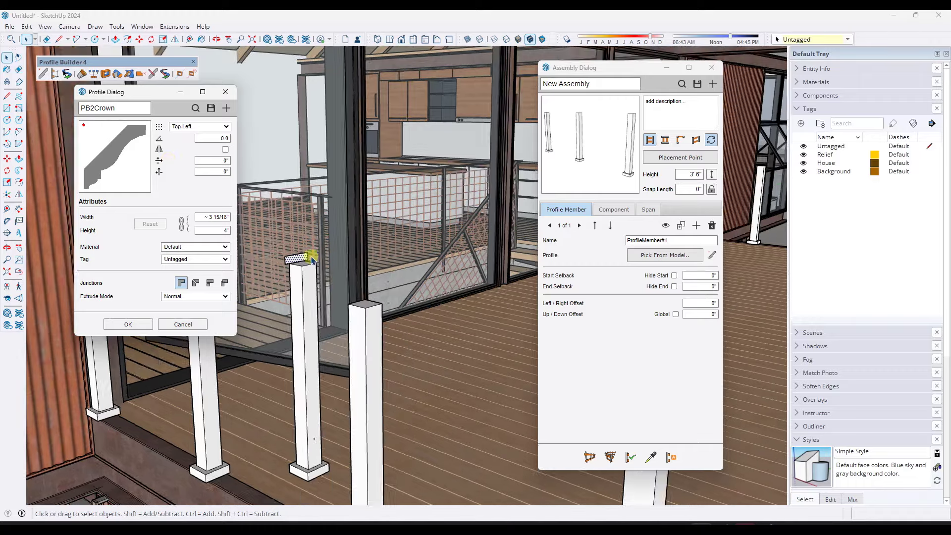
scroll(312, 260, up, 3)
scroll(263, 257, down, 3)
scroll(295, 248, up, 3)
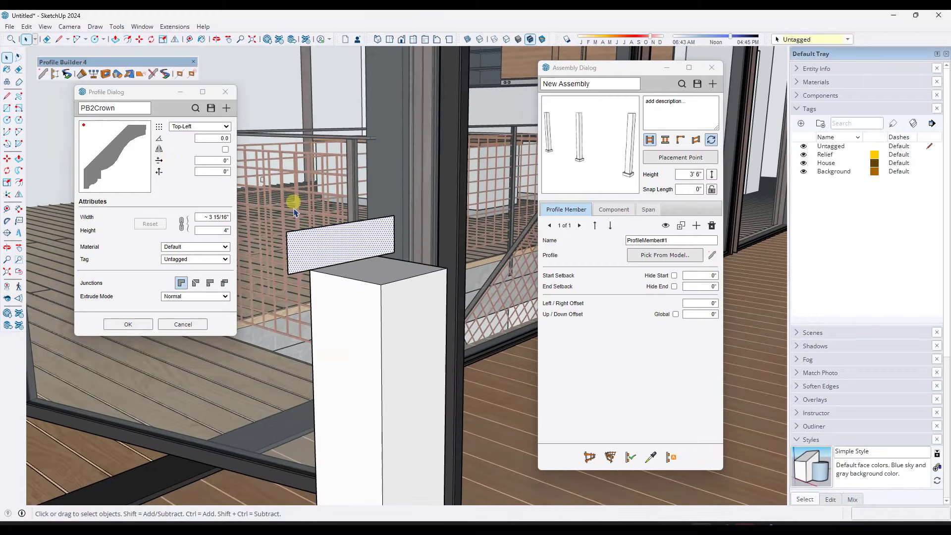
drag(261, 177, 433, 300)
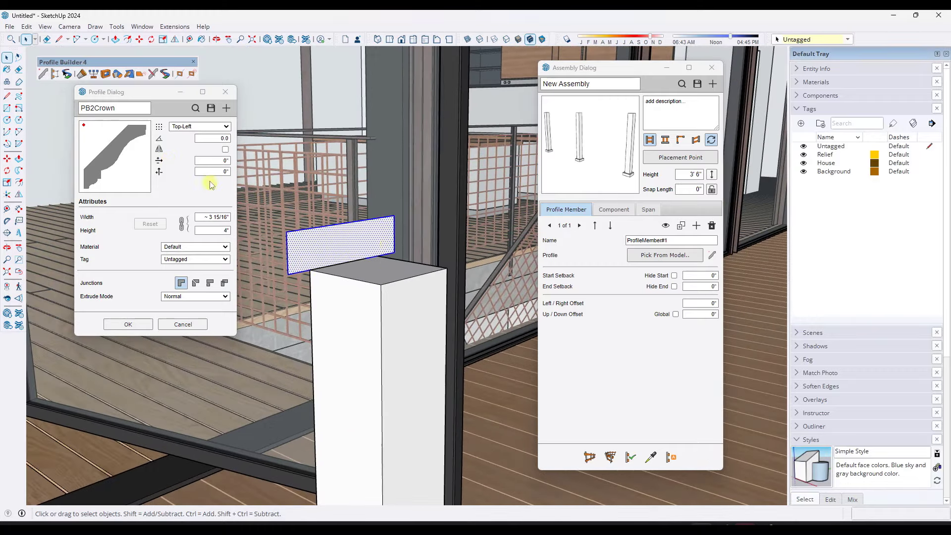
Step: Create a Top Cap profile from it, anchored Bottom-Middle, and assign it to the member
click(226, 109)
key(End)
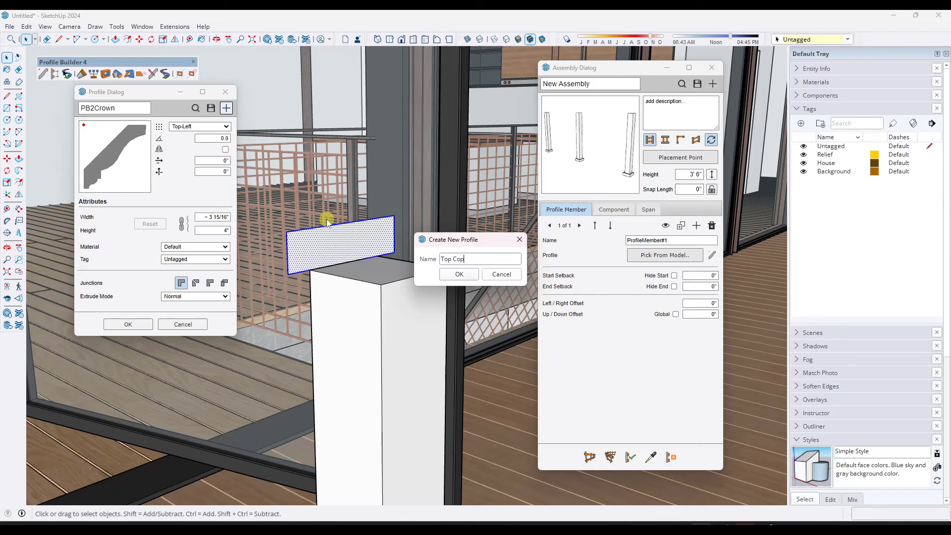
key(Return)
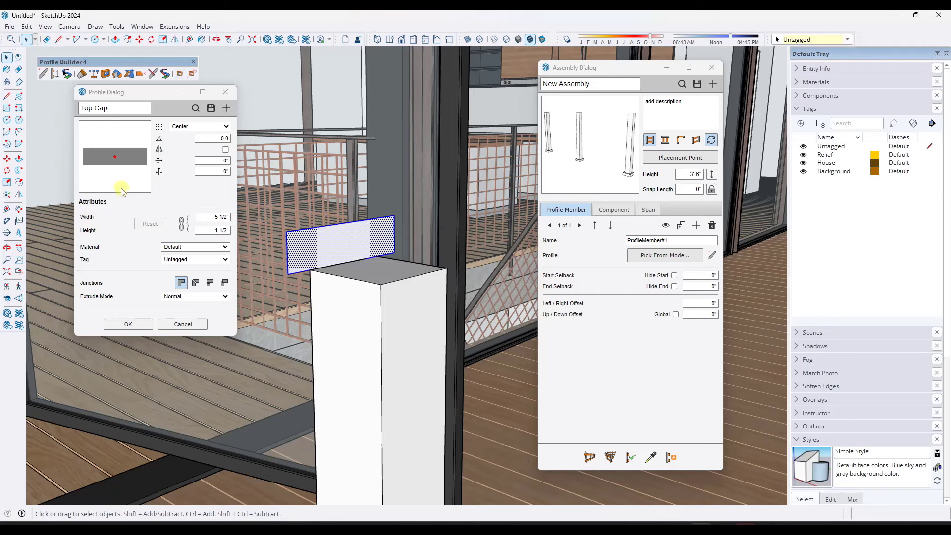
click(207, 130)
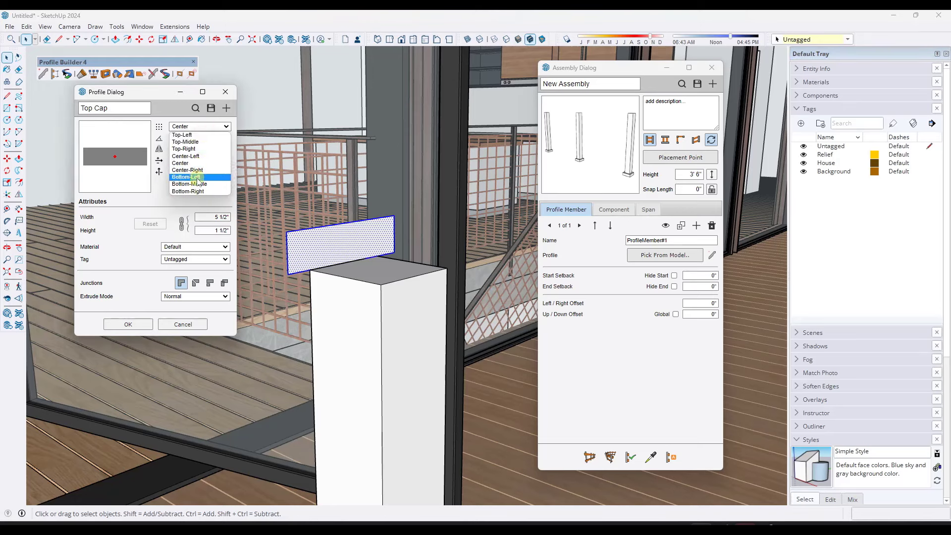
click(200, 185)
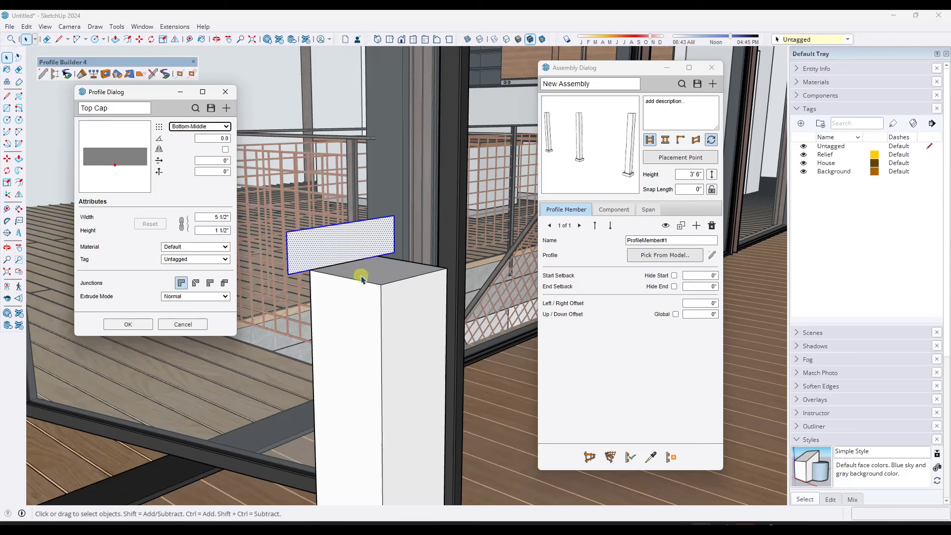
click(128, 326)
scroll(388, 266, down, 3)
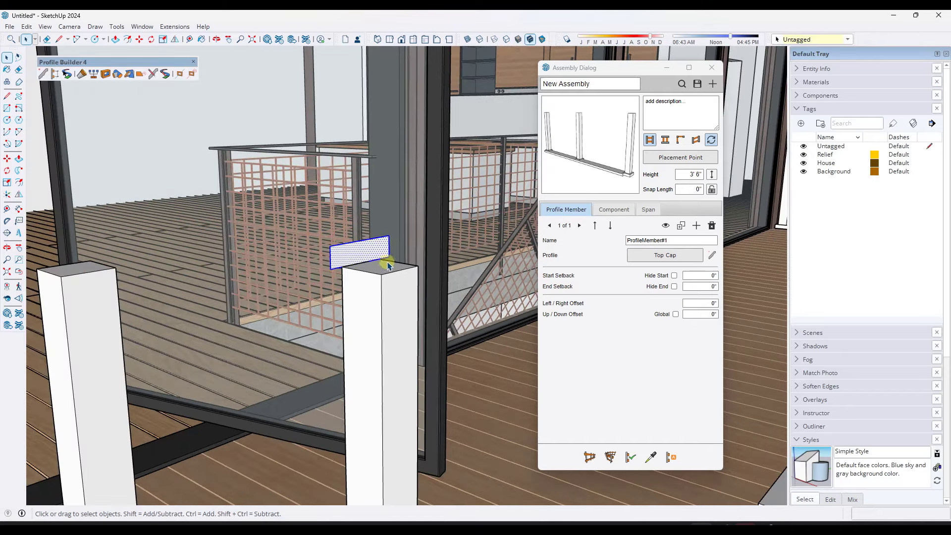
scroll(388, 266, down, 5)
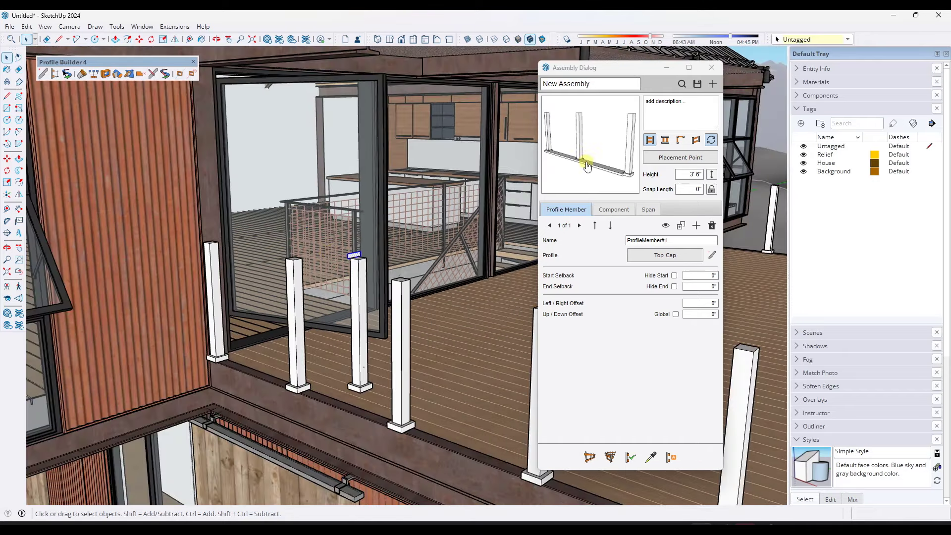
Step: Apply the assembly to the railing path group so the Top Cap runs along the post bases
middle_drag(312, 343, 314, 313)
click(314, 312)
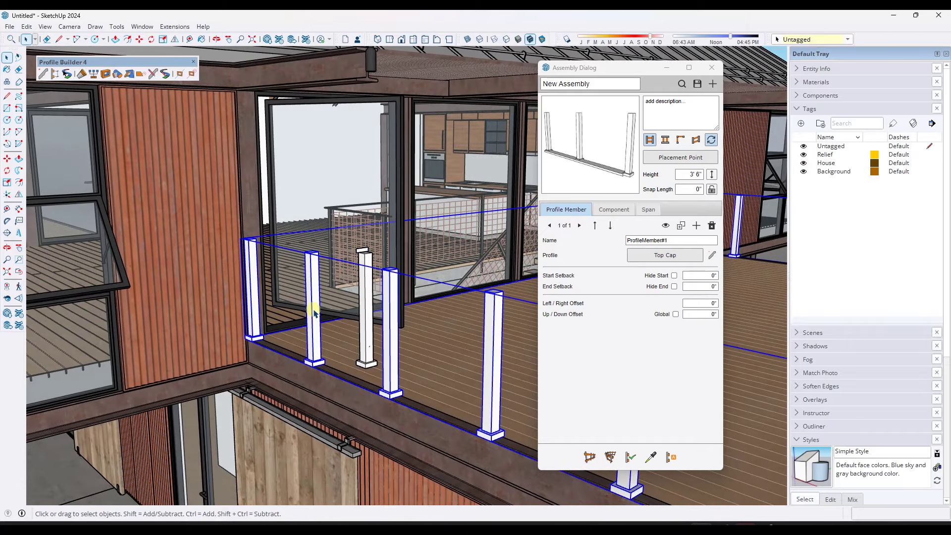
click(632, 457)
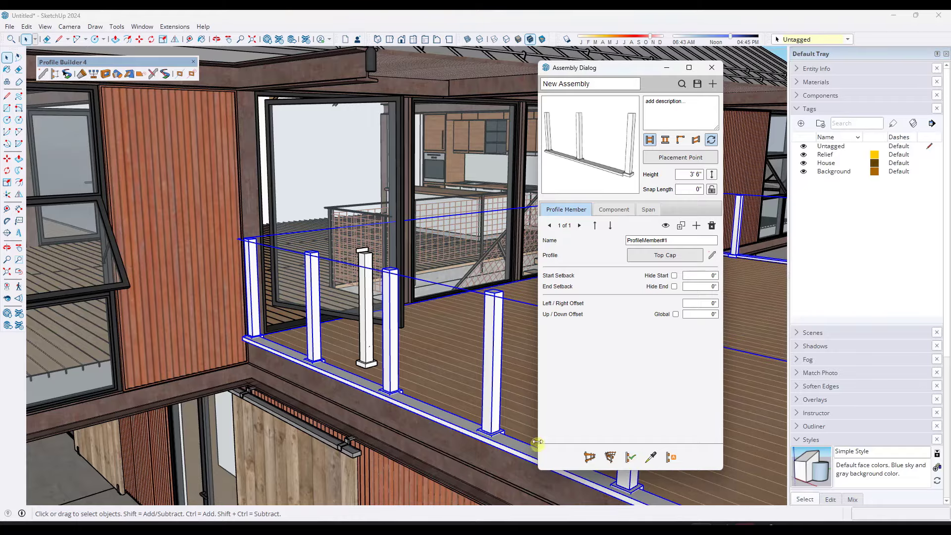
scroll(394, 395, up, 3)
middle_drag(398, 397, 370, 393)
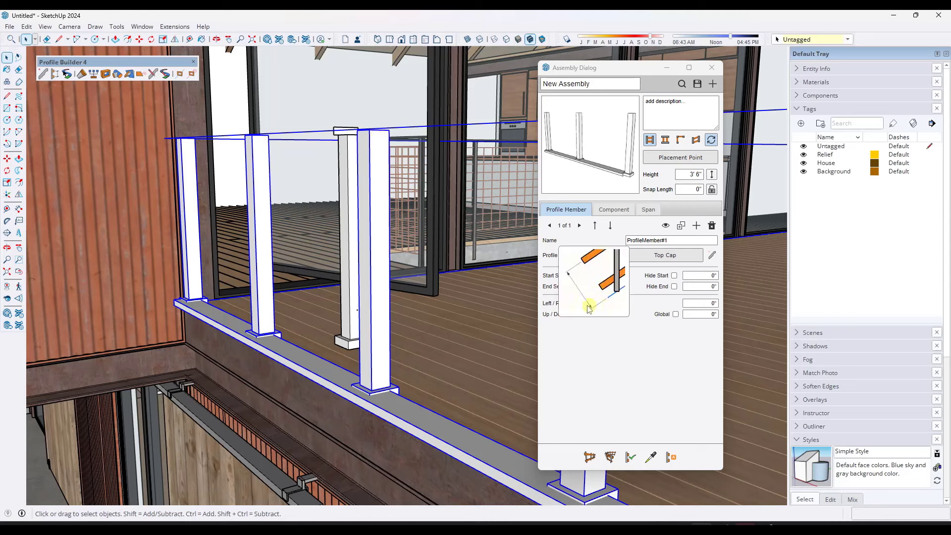
click(701, 314)
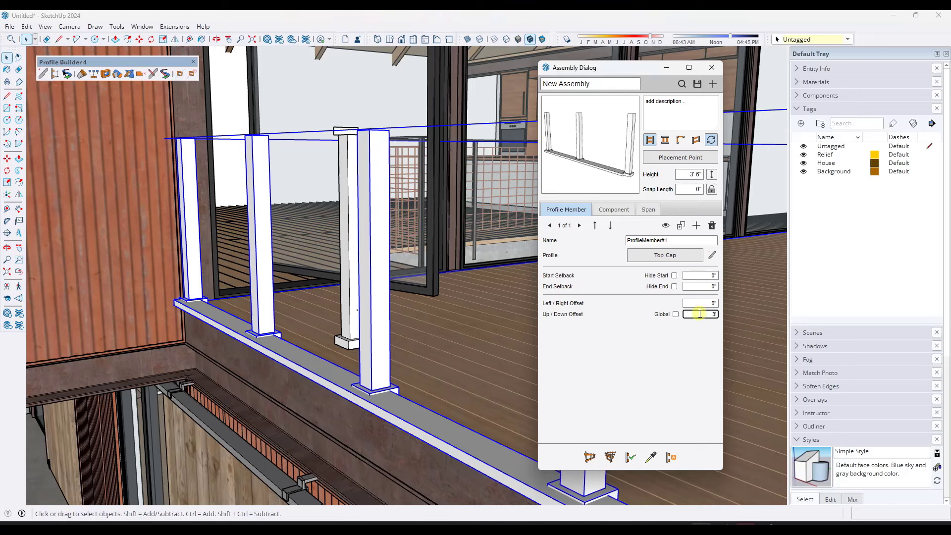
Step: Set the Top Cap member's up/down offset to 3' 6" and rebuild the rail
text(3'6)
click(630, 457)
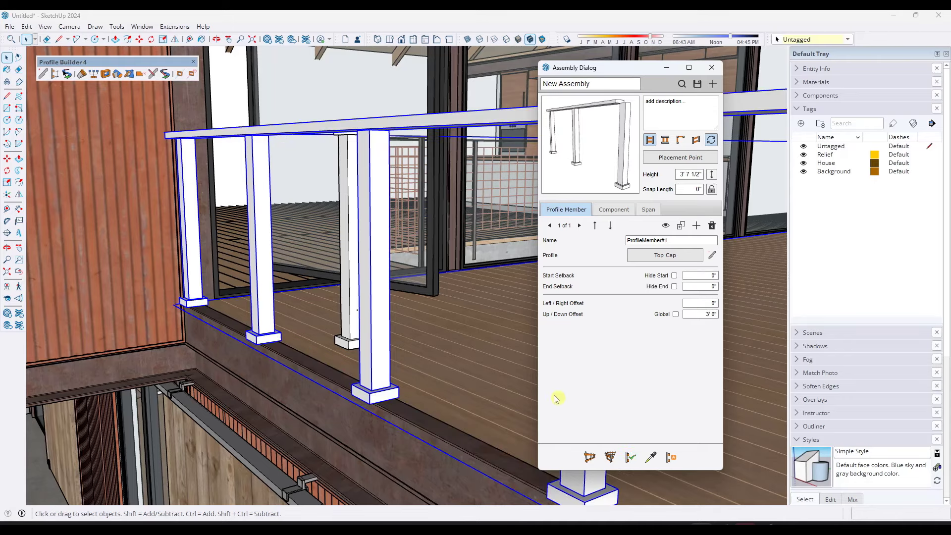
middle_drag(368, 264, 327, 247)
scroll(221, 166, up, 4)
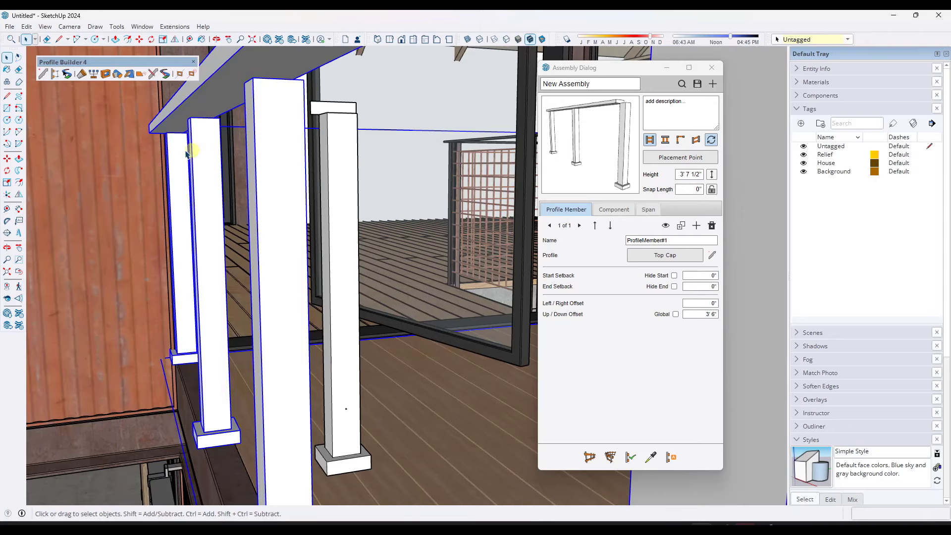
scroll(165, 155, down, 2)
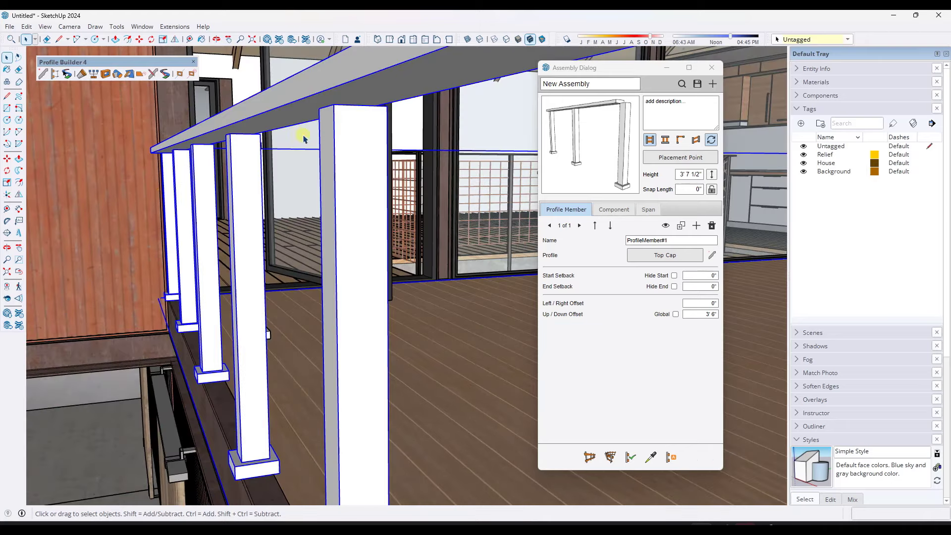
middle_drag(304, 139, 295, 133)
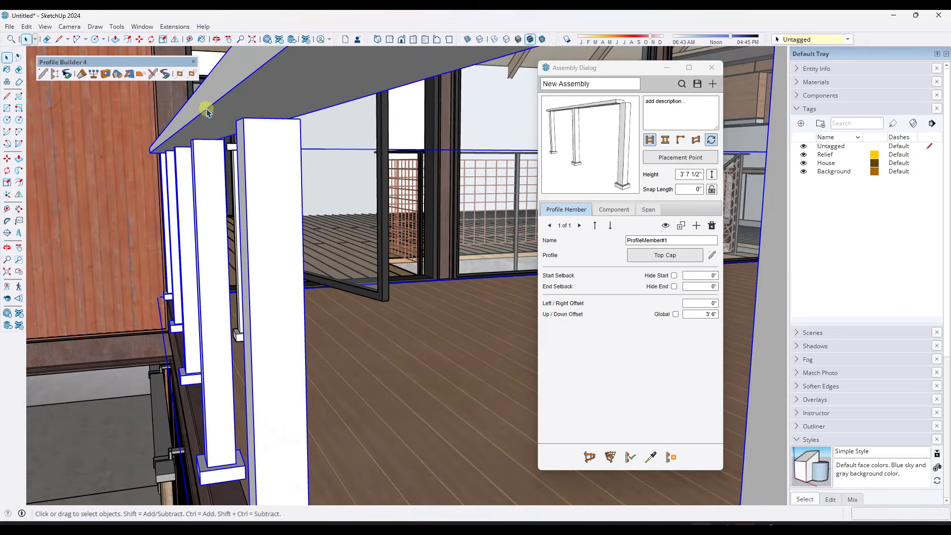
scroll(244, 122, up, 2)
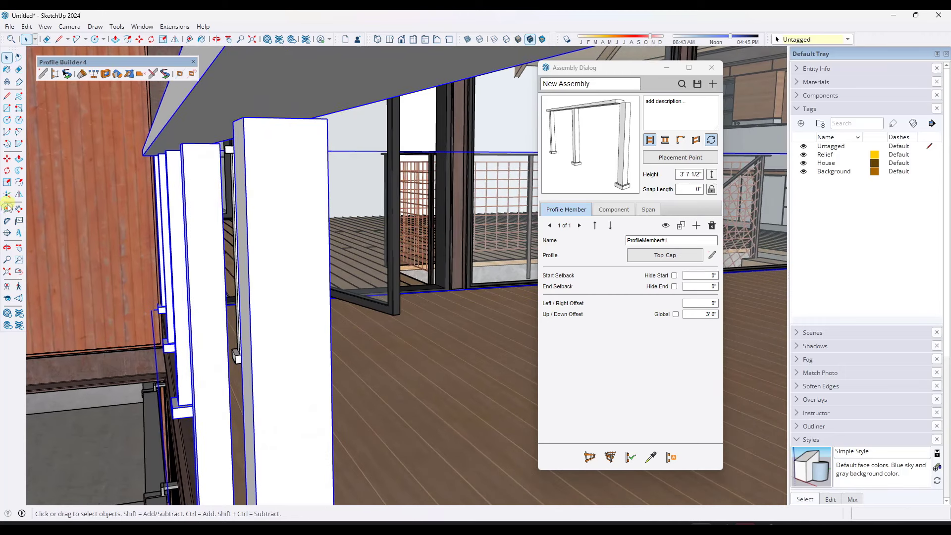
Step: Measure from a post's top corner to check the cap's overhang
click(7, 208)
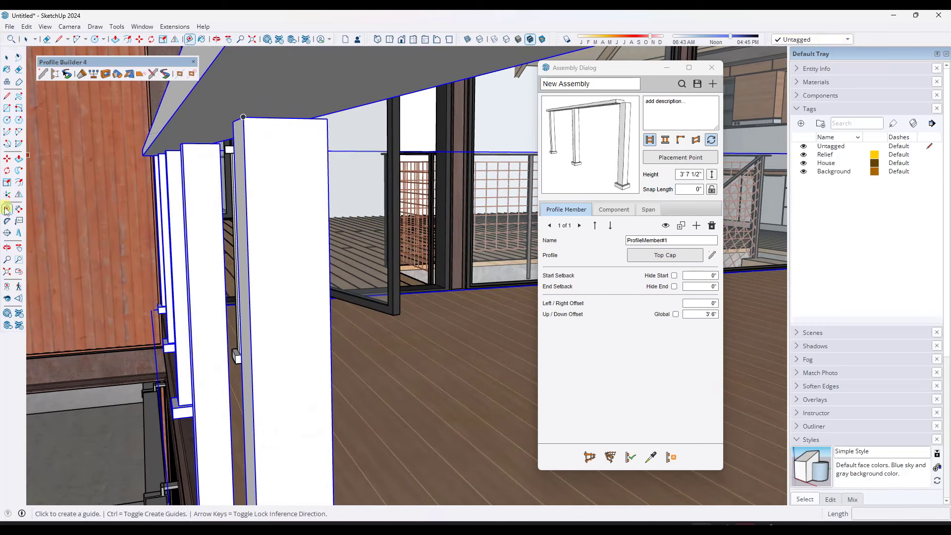
click(286, 118)
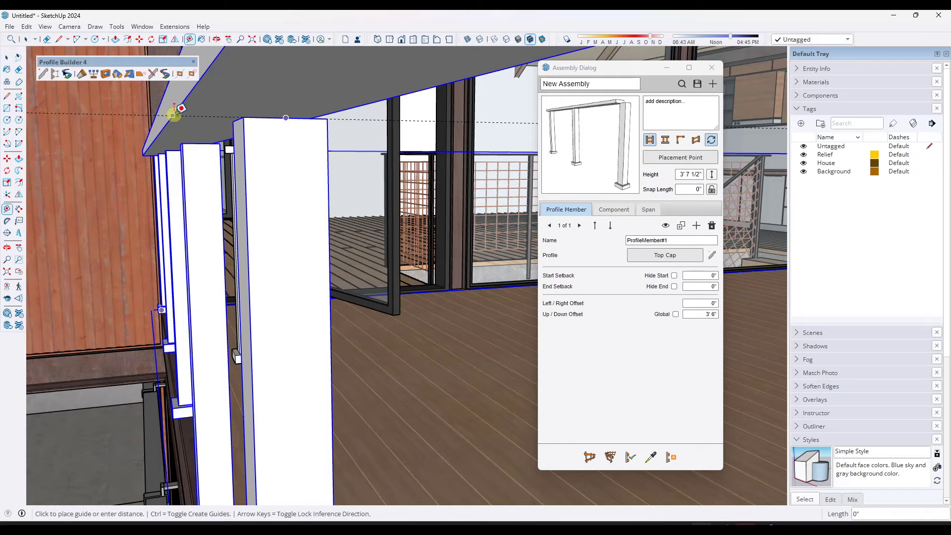
middle_drag(214, 109, 196, 127)
key(space)
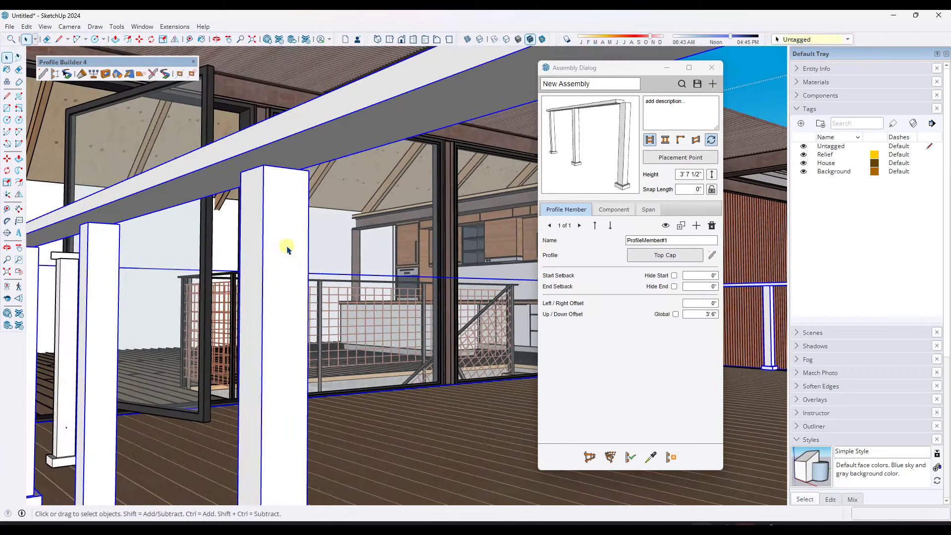
Step: Give the Top Cap member a -1 3/4" left/right offset and rebuild the railing
middle_drag(288, 249, 278, 254)
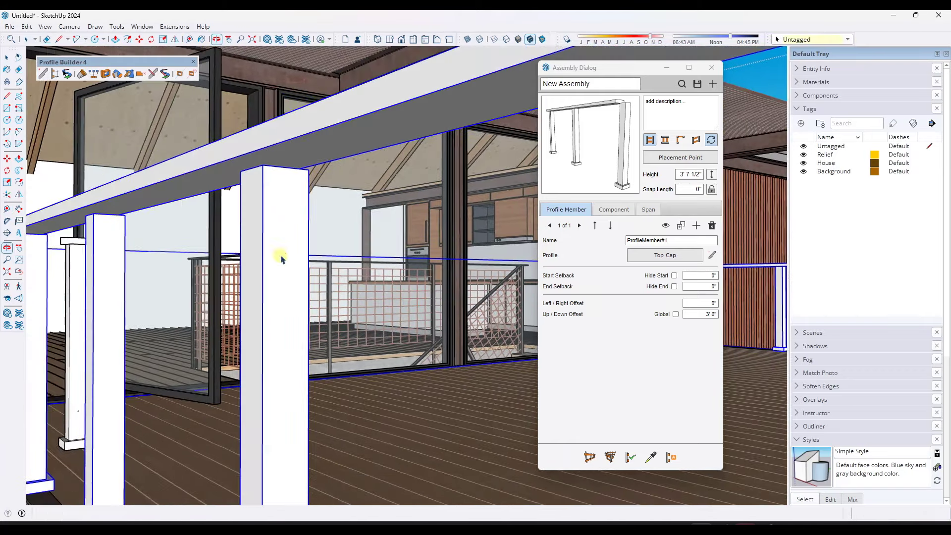
click(700, 303)
text(4)
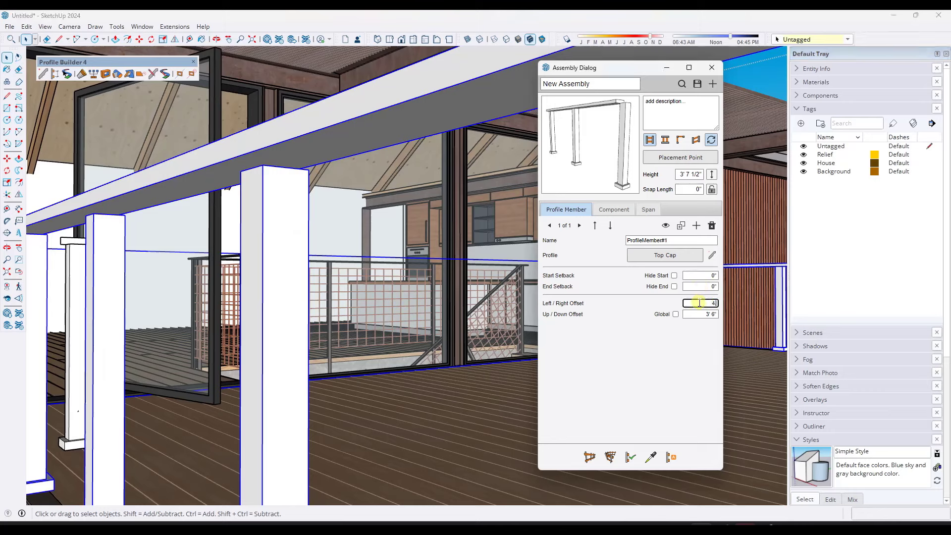
text(.5)
key(Tab)
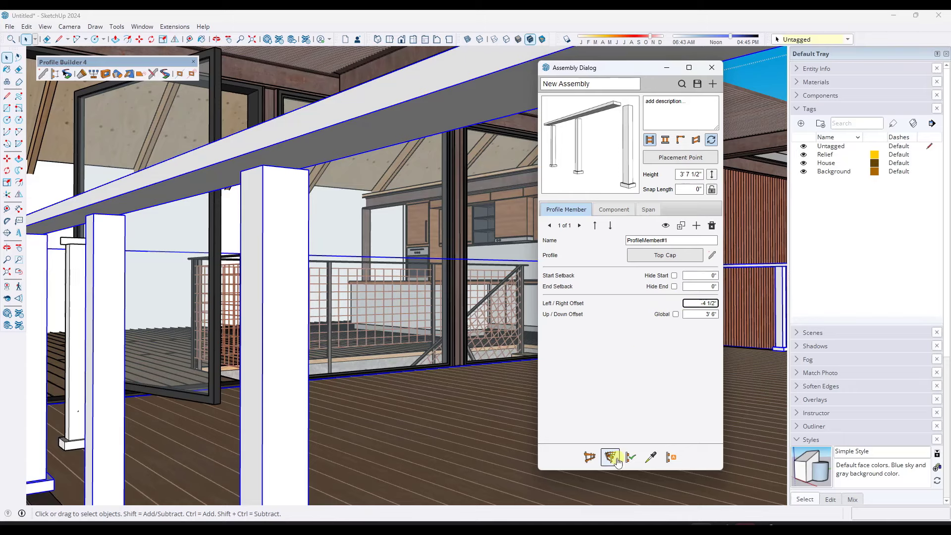
text(-)
key(Tab)
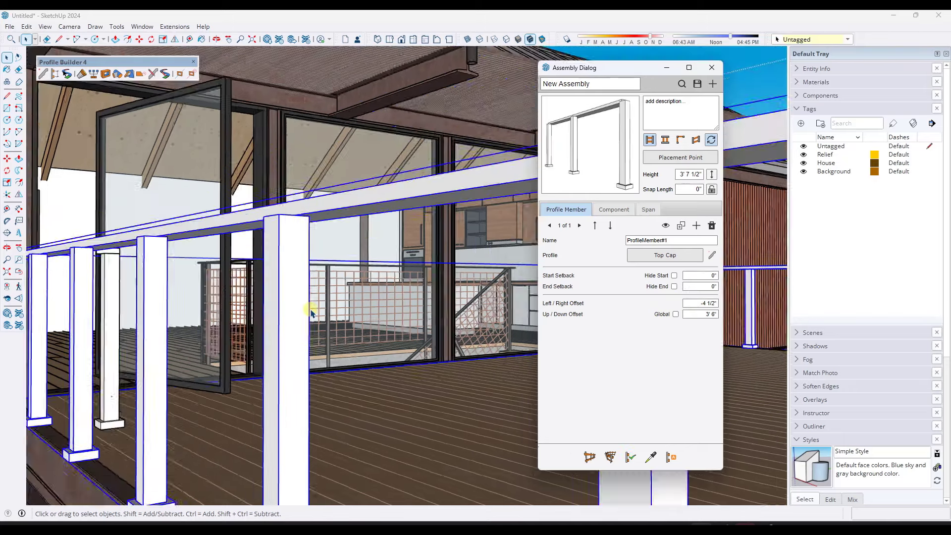
middle_drag(311, 313, 305, 356)
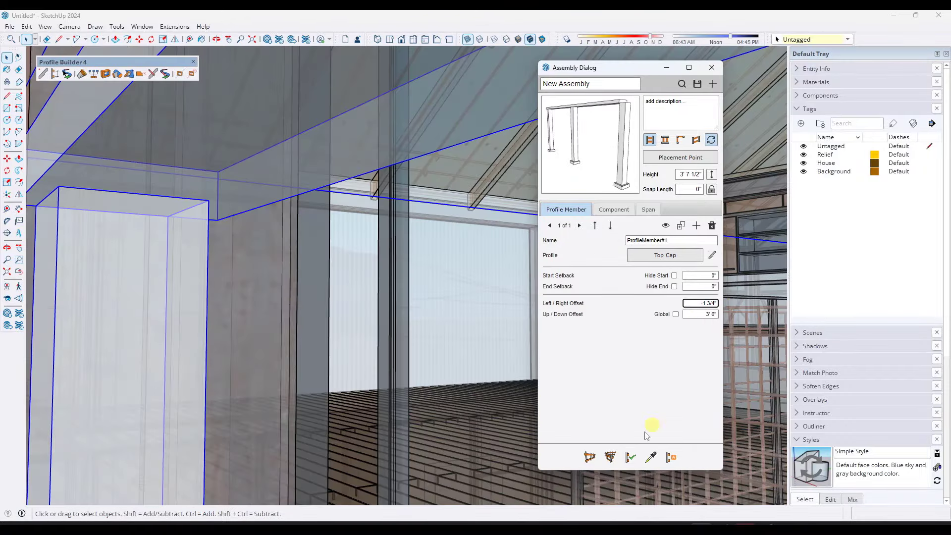
click(630, 457)
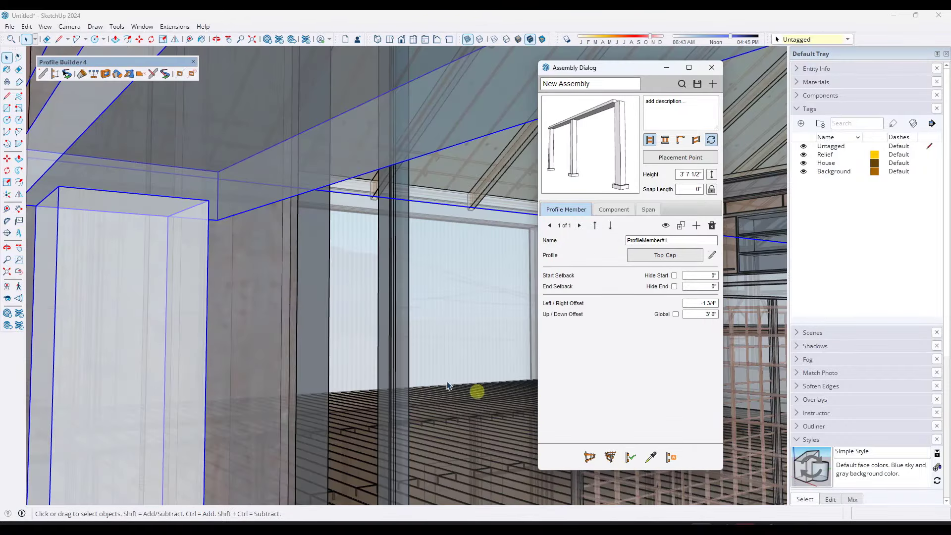
Step: Orbit to the loose post and window-select the small circle for the cable profile
scroll(230, 255, down, 3)
middle_drag(230, 255, 214, 303)
scroll(214, 306, down, 8)
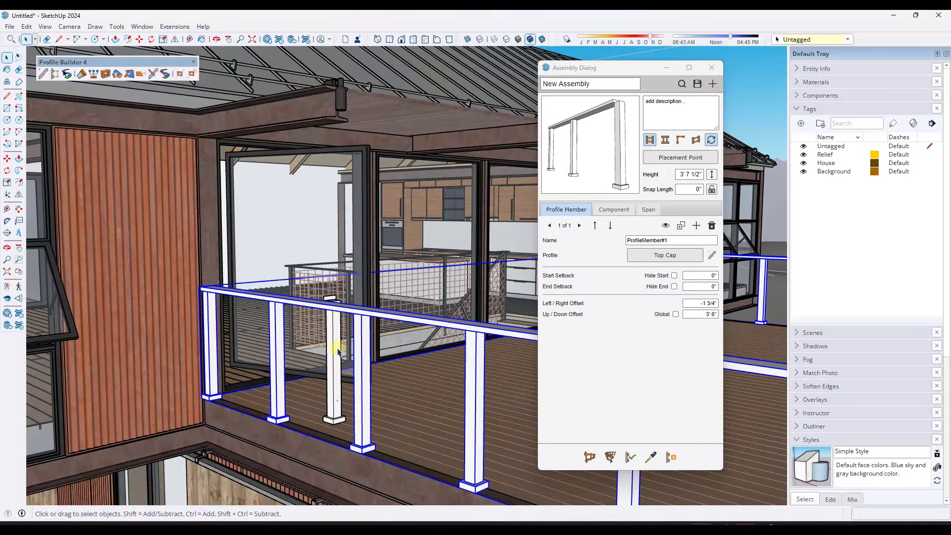
middle_drag(350, 350, 472, 379)
scroll(322, 355, down, 6)
scroll(292, 394, up, 10)
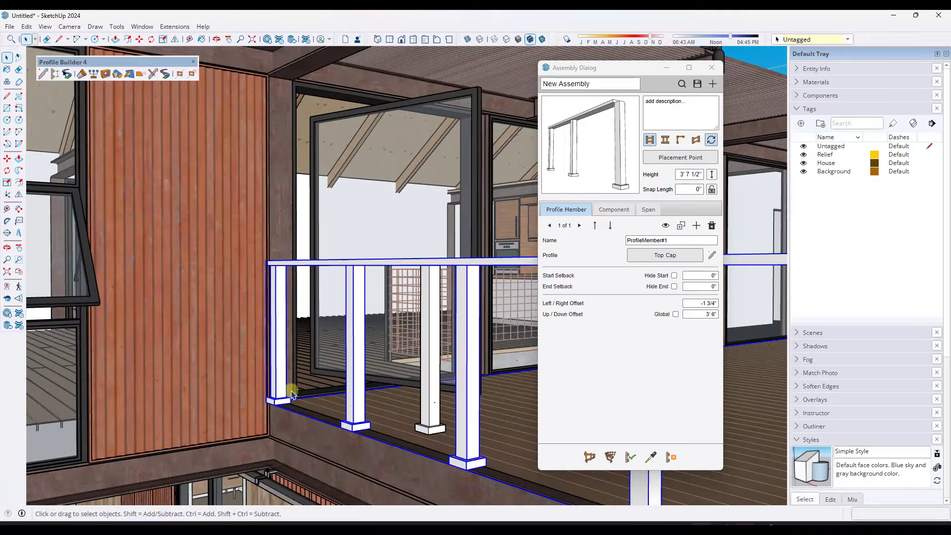
middle_drag(382, 398, 454, 400)
scroll(454, 401, up, 7)
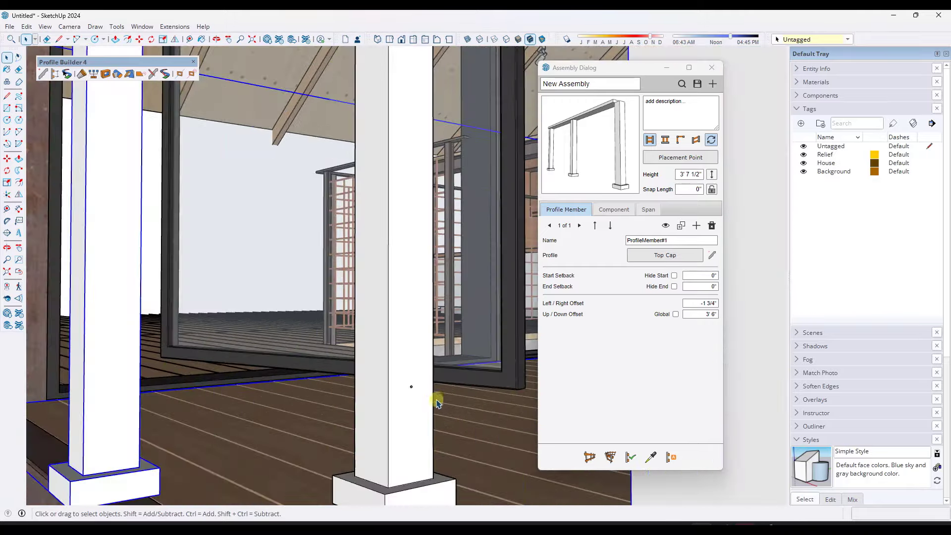
scroll(409, 388, up, 1)
drag(391, 370, 422, 408)
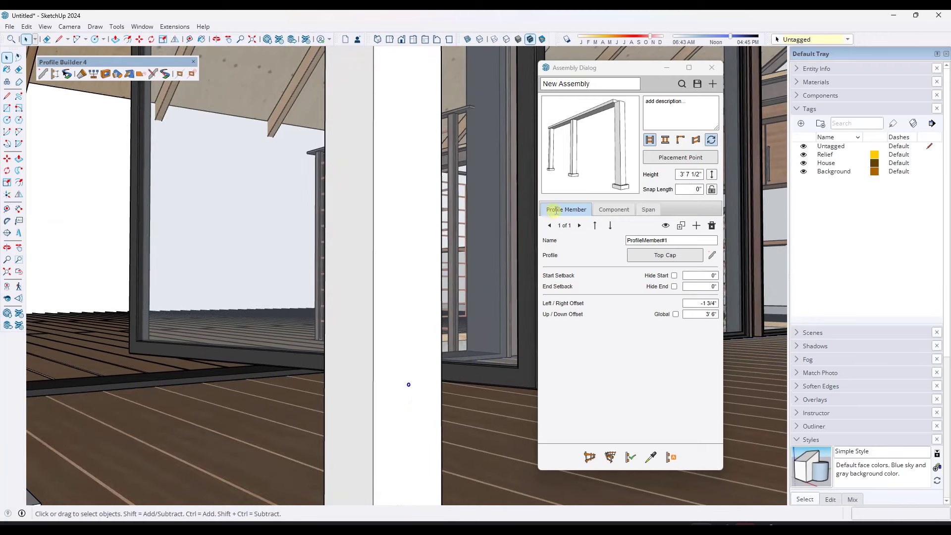
Step: Add ProfileMember#2 using a new 1/8" centered Wire profile made from the circle
click(696, 225)
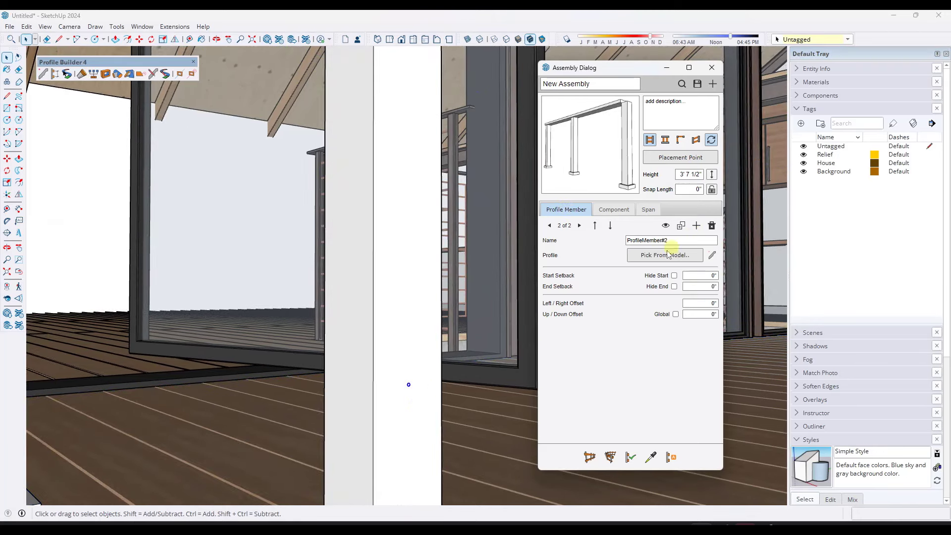
click(712, 255)
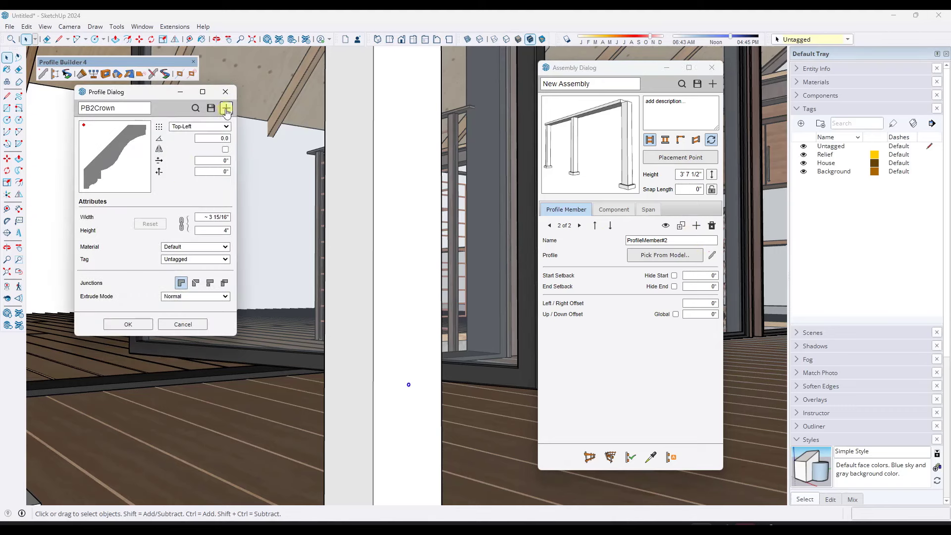
drag(394, 348, 431, 412)
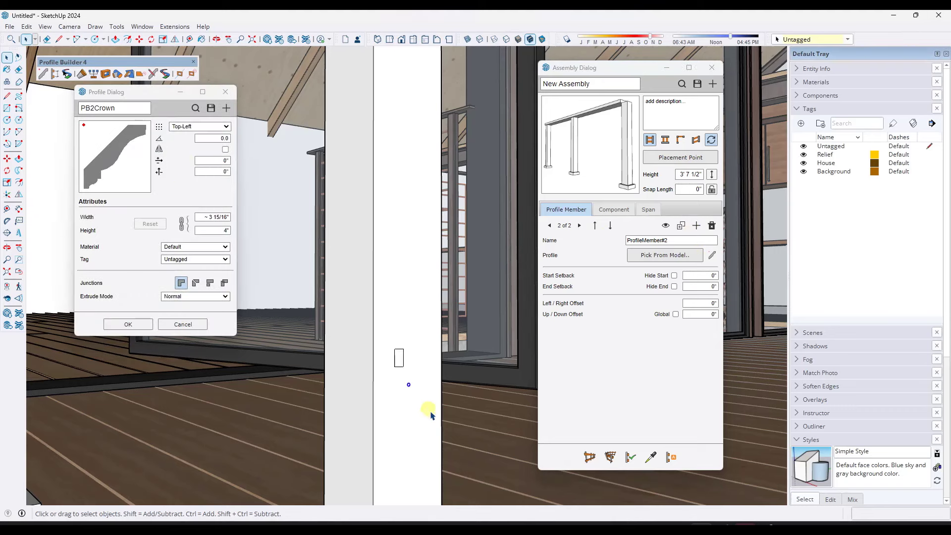
click(224, 113)
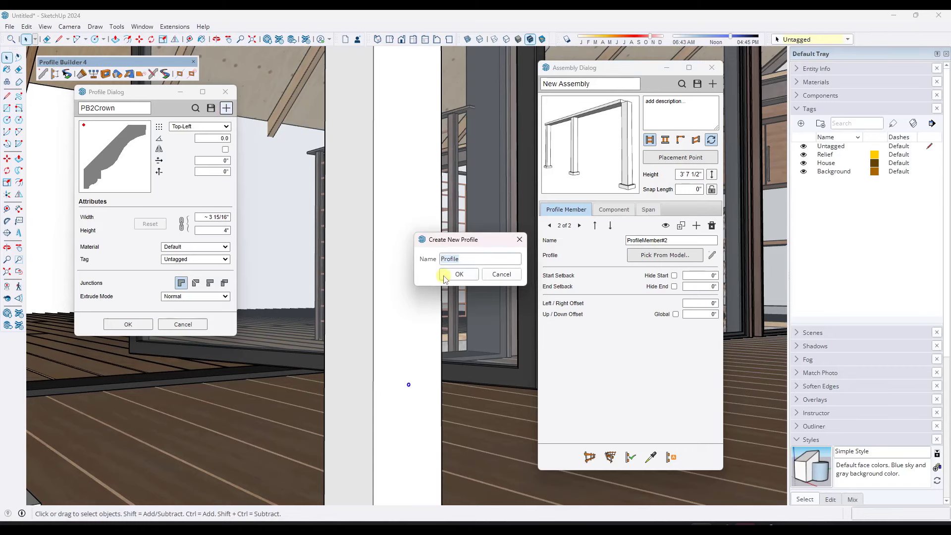
click(458, 275)
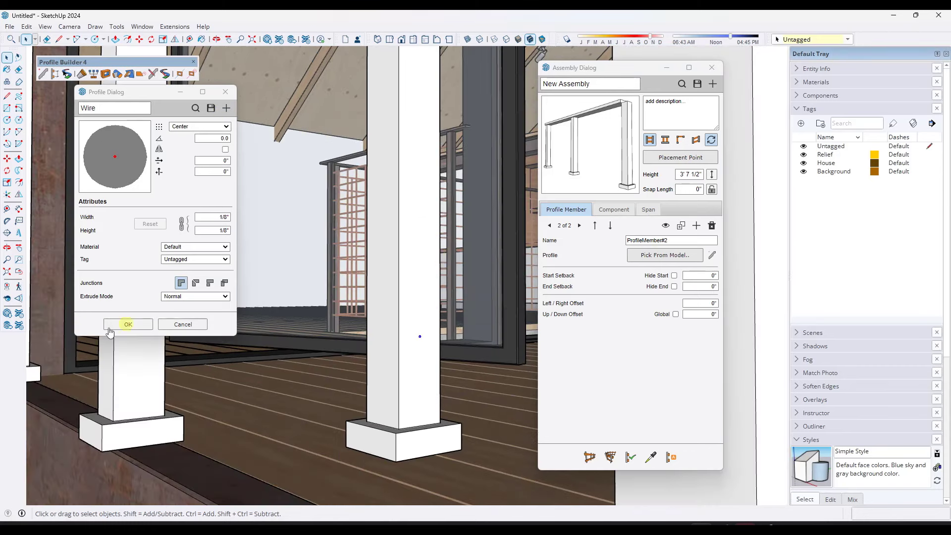
click(111, 326)
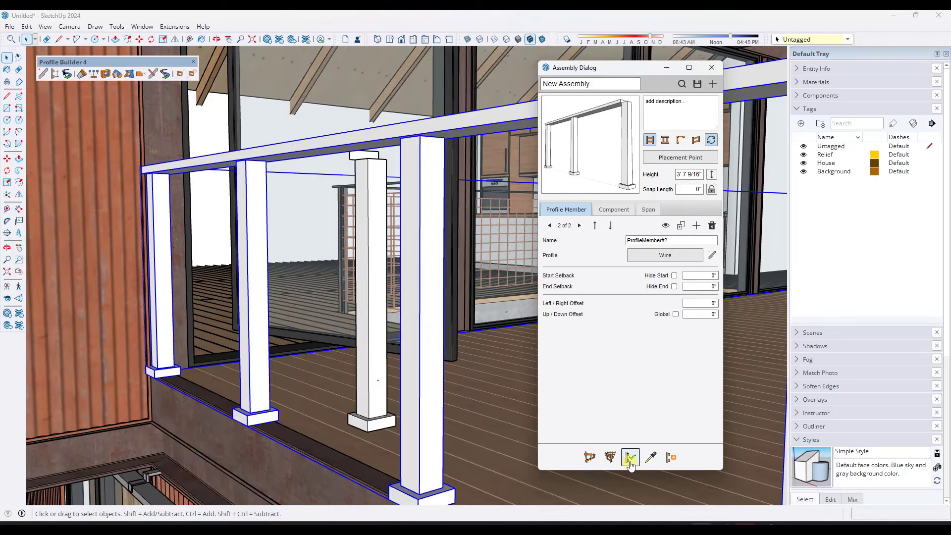
scroll(252, 428, up, 5)
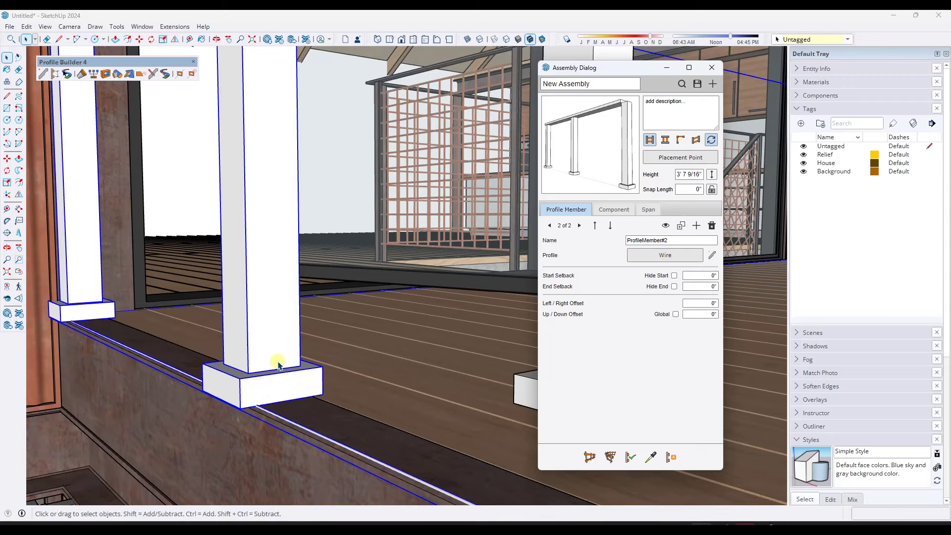
middle_drag(266, 362, 304, 387)
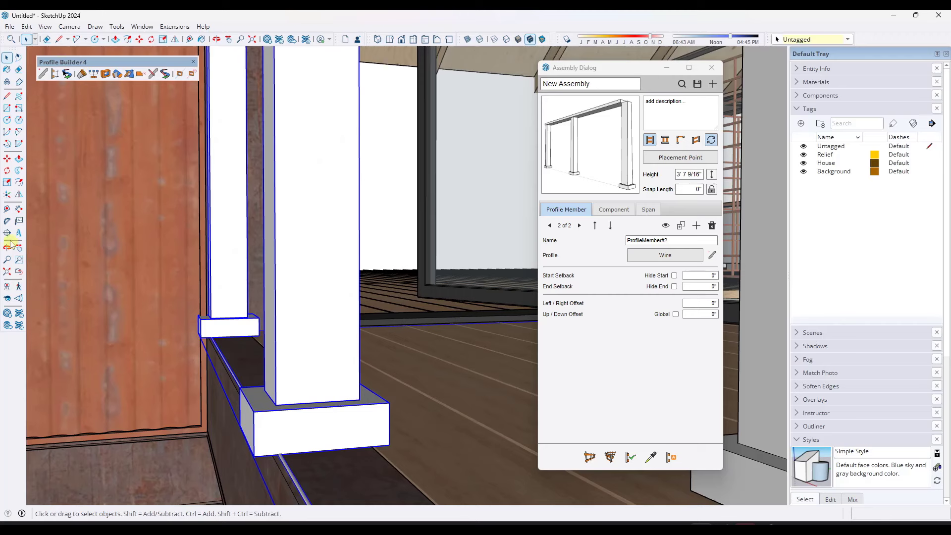
Step: Give the Wire member a -1 3/4" left/right offset and a 6" up/down offset
click(7, 209)
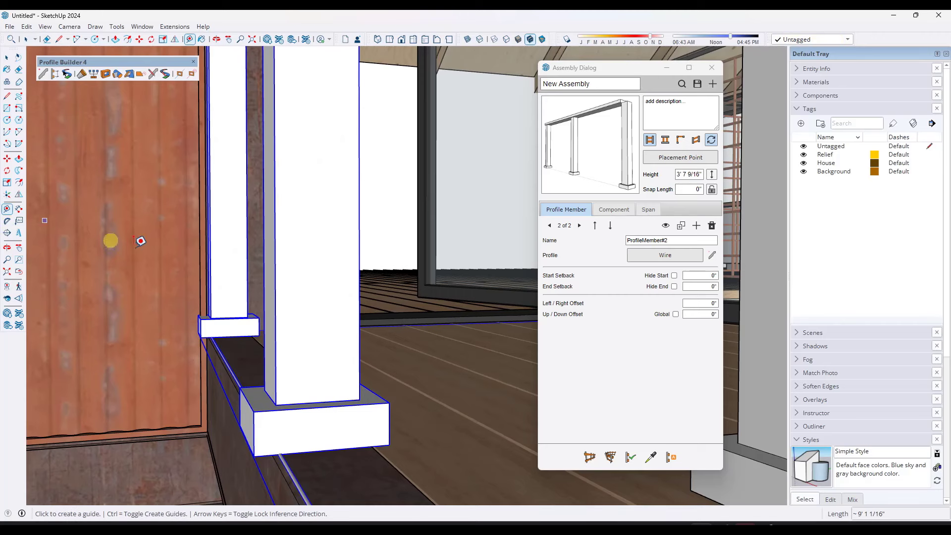
key(space)
click(685, 314)
click(699, 303)
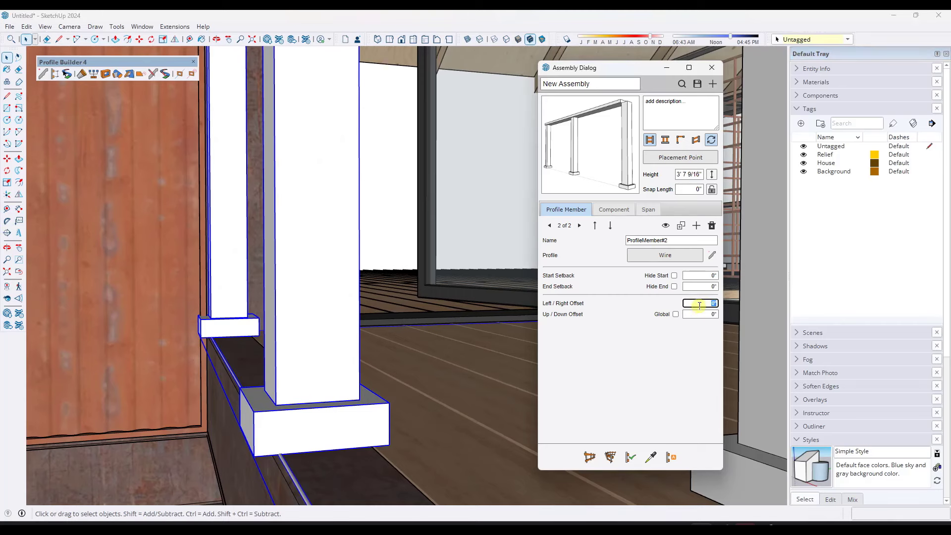
text(-1 3/4)
key(Return)
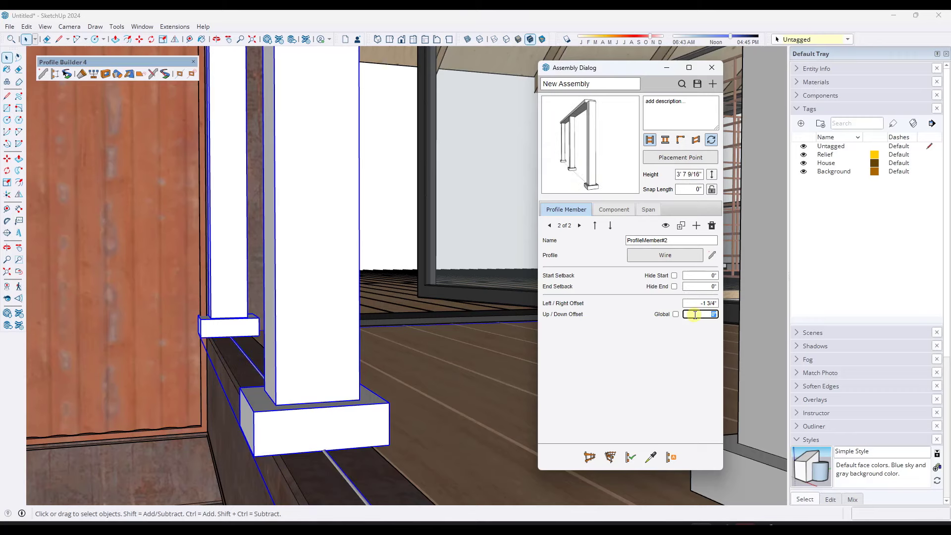
key(Return)
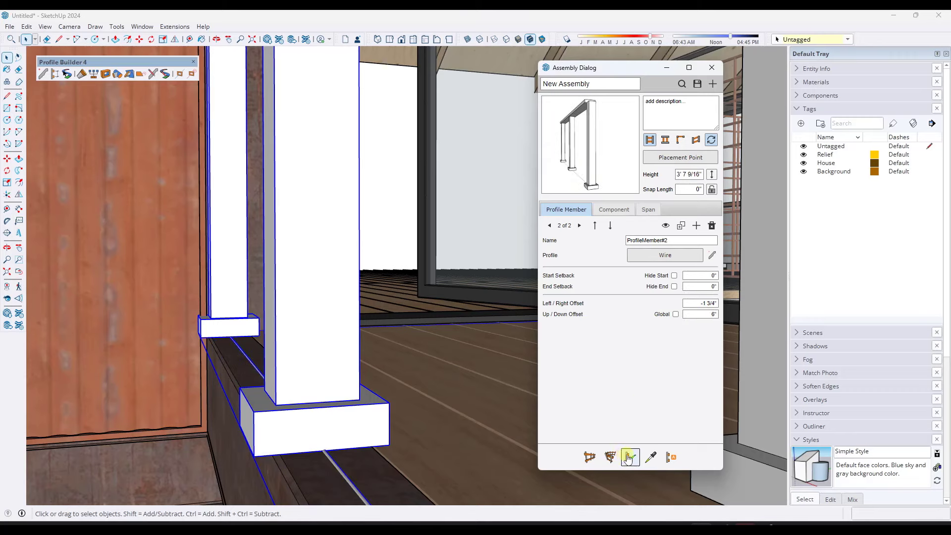
scroll(345, 362, down, 2)
scroll(402, 366, down, 6)
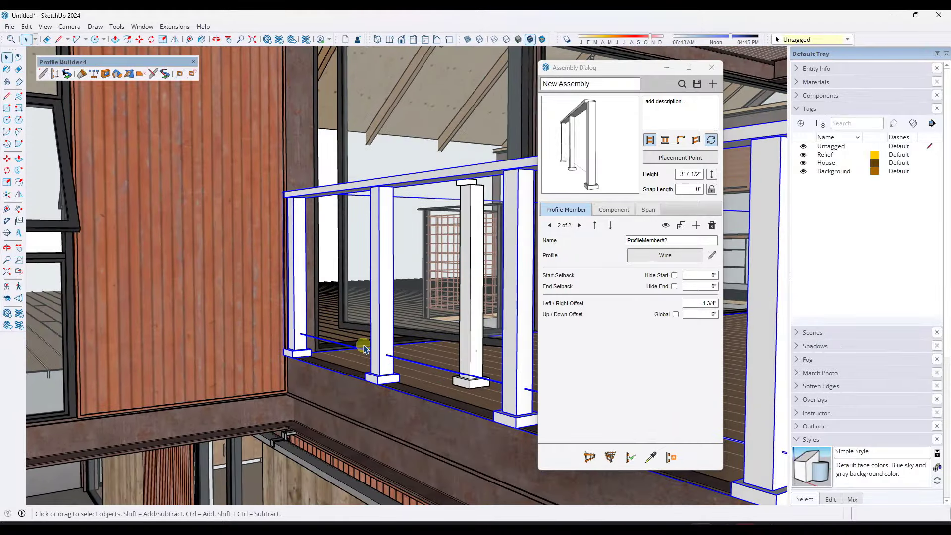
scroll(342, 330, down, 4)
scroll(416, 317, up, 6)
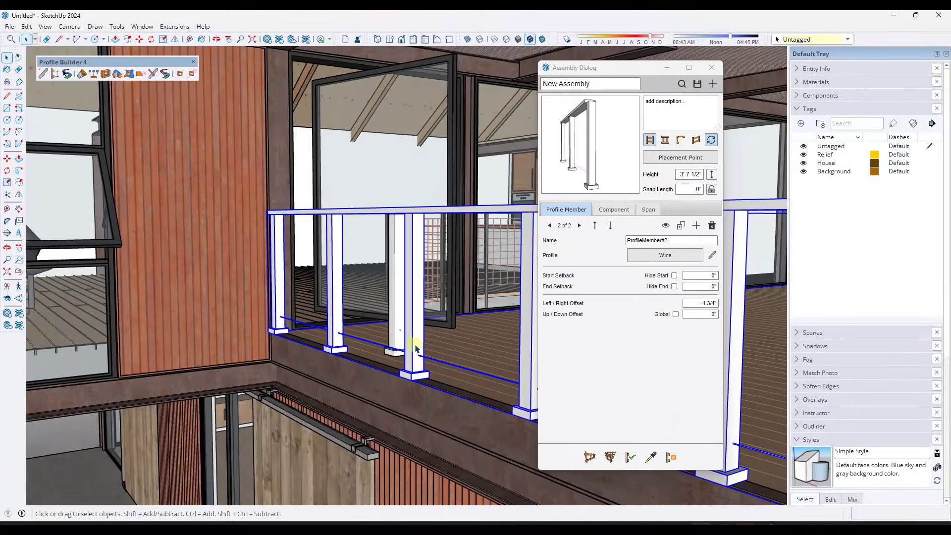
scroll(339, 284, up, 4)
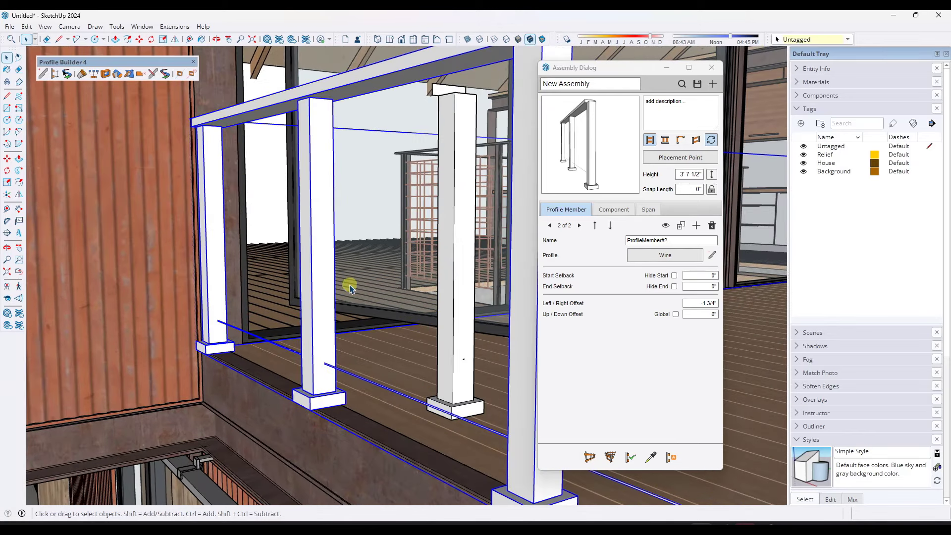
Step: Copy the Wire member 6" higher repeatedly up to 3' for seven members, then rebuild
click(682, 227)
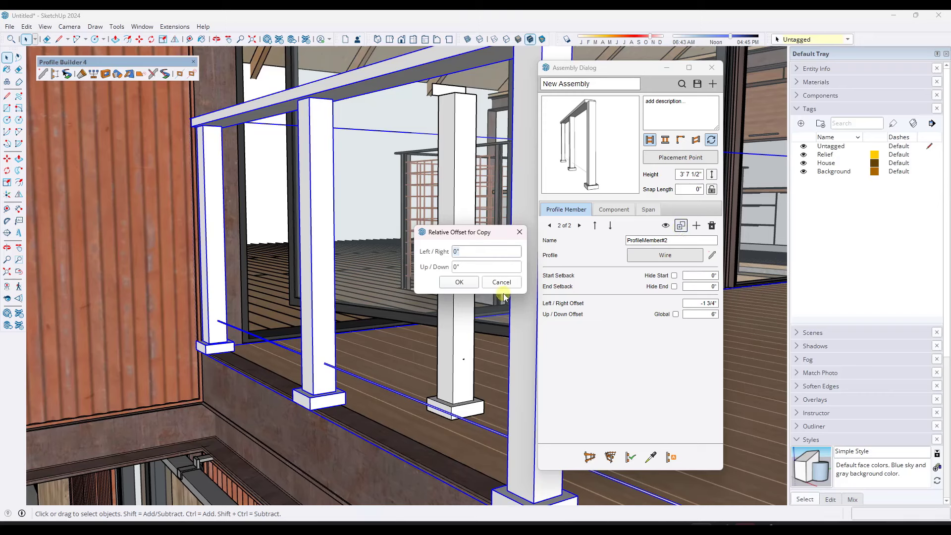
click(467, 267)
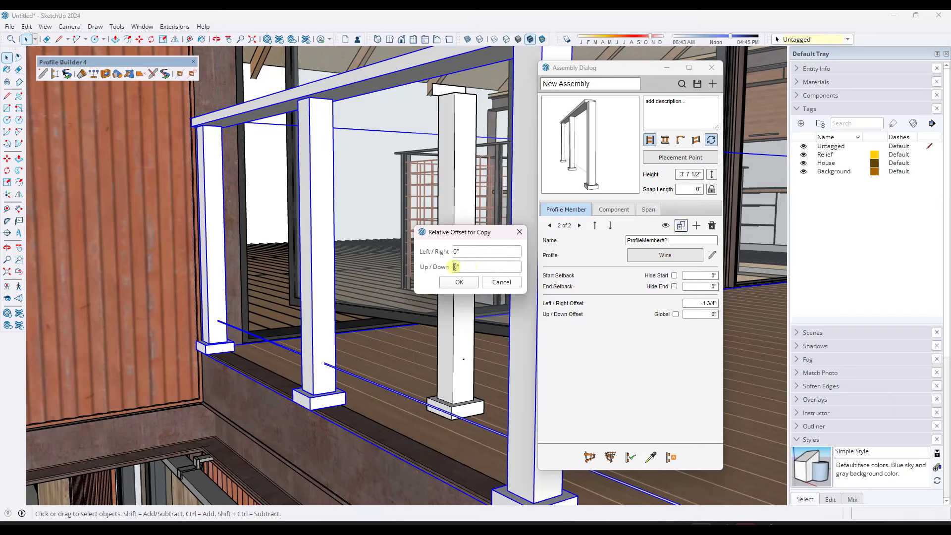
key(Return)
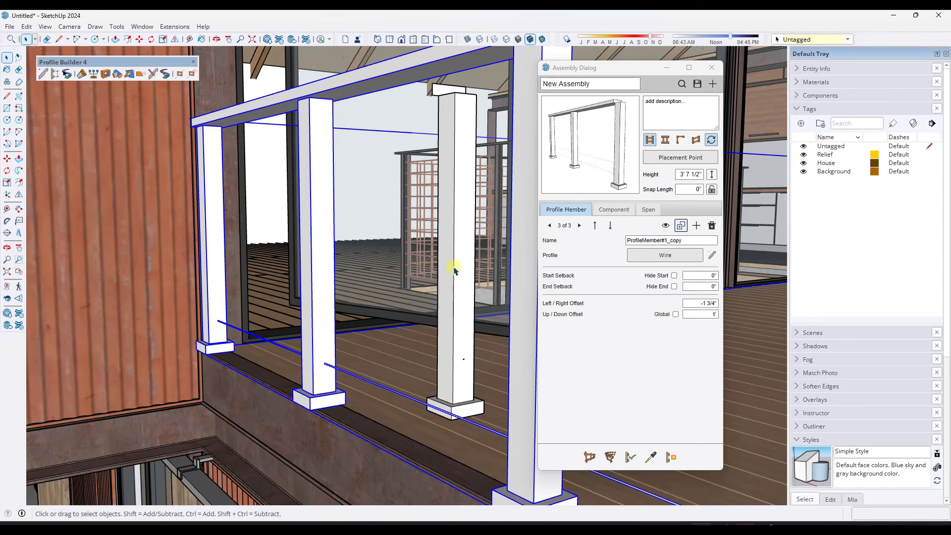
click(681, 226)
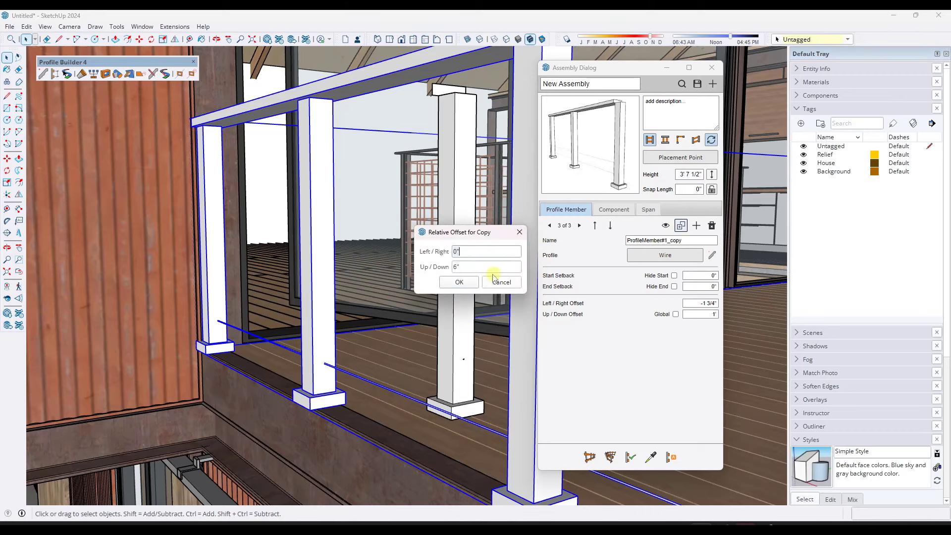
click(459, 286)
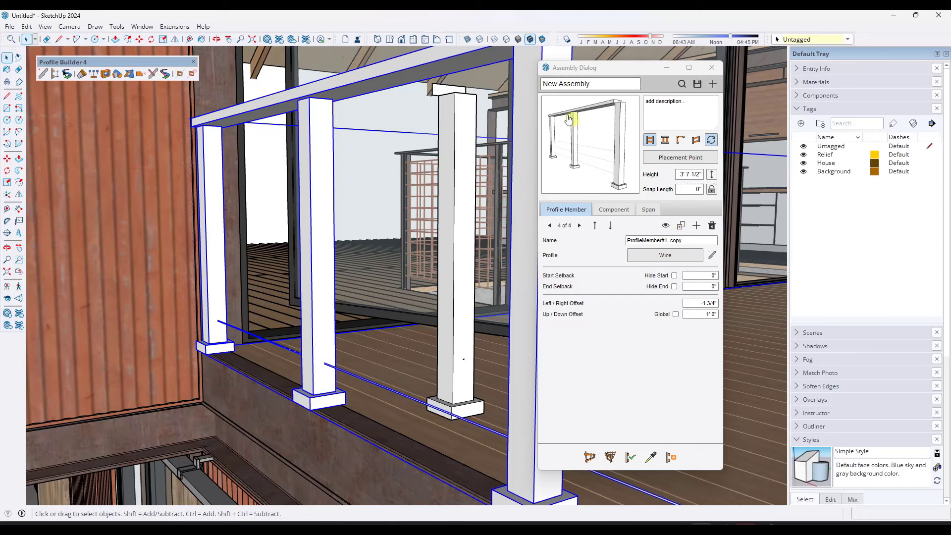
click(681, 226)
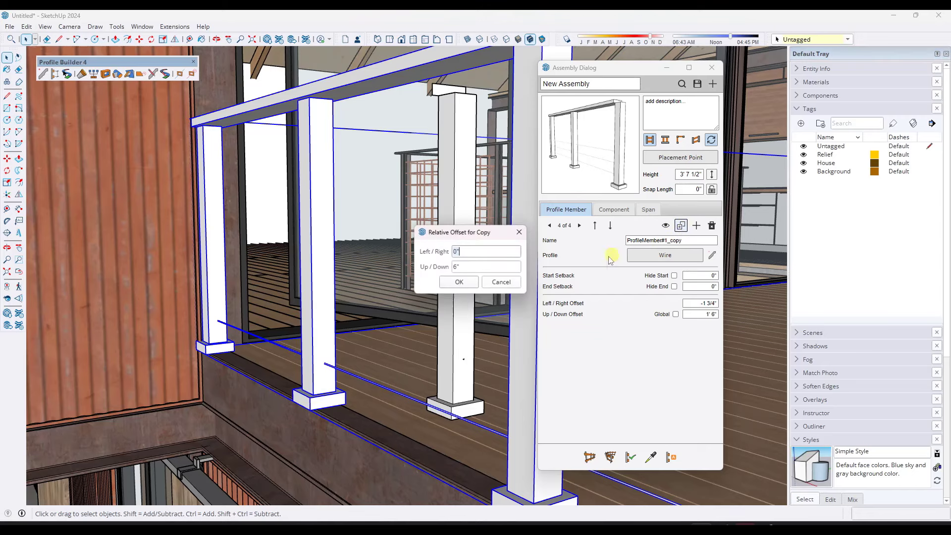
click(460, 286)
click(681, 226)
click(460, 286)
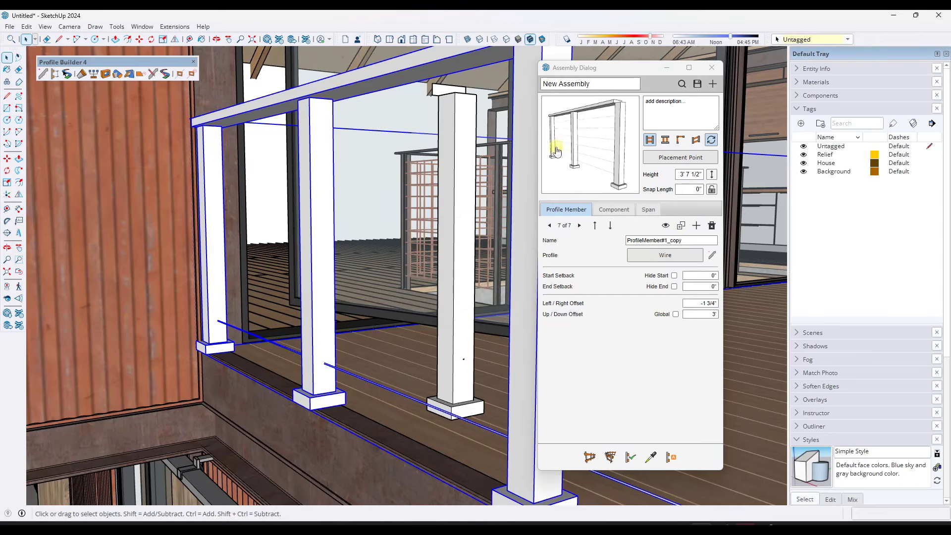
click(629, 458)
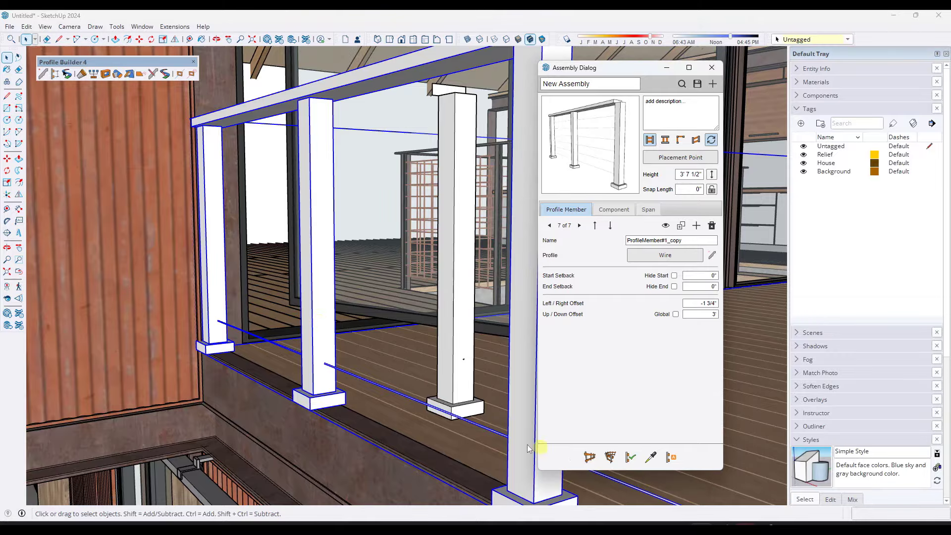
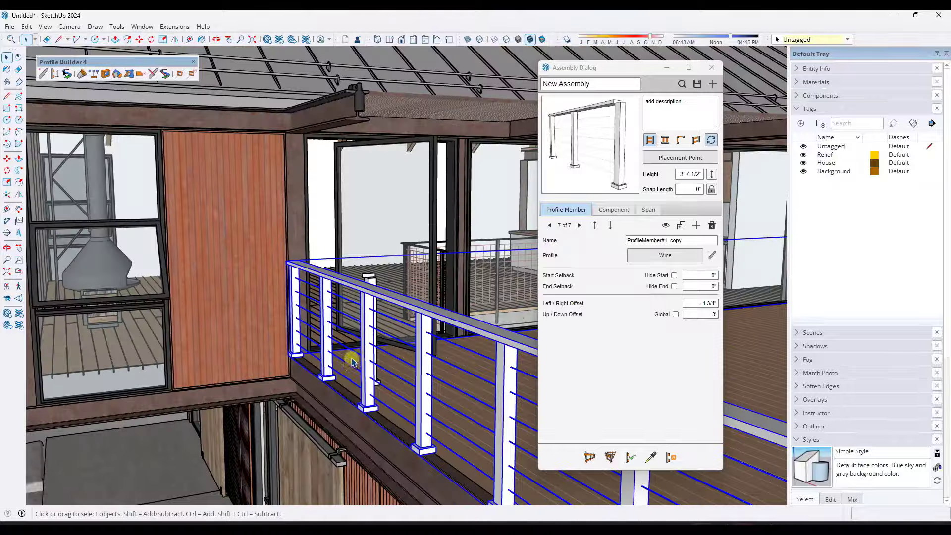
key(space)
scroll(445, 404, up, 8)
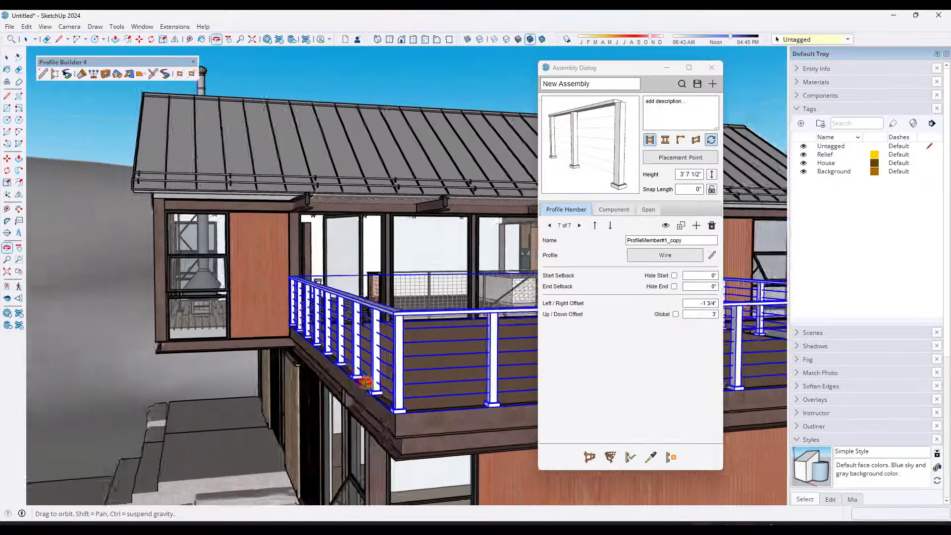
scroll(407, 317, up, 2)
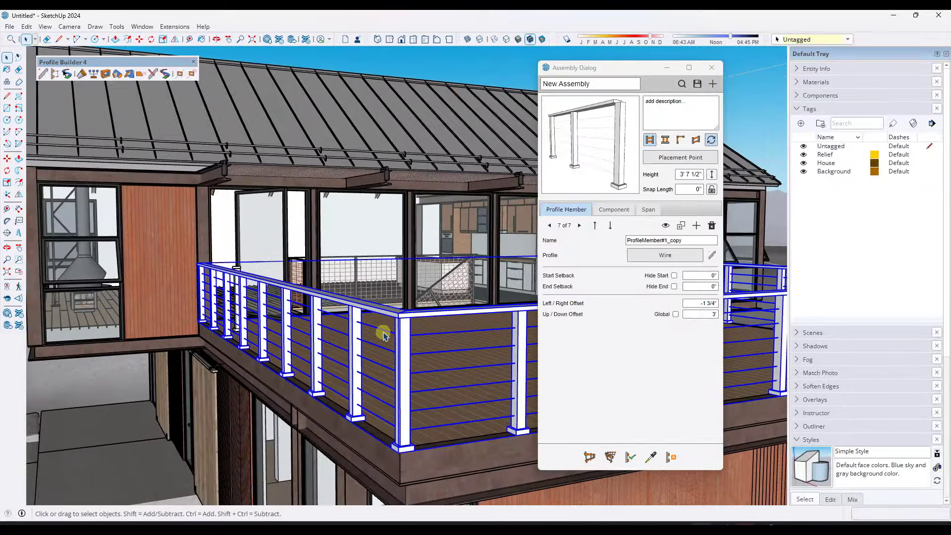
middle_drag(384, 336, 375, 313)
scroll(403, 363, down, 3)
middle_drag(404, 394, 314, 384)
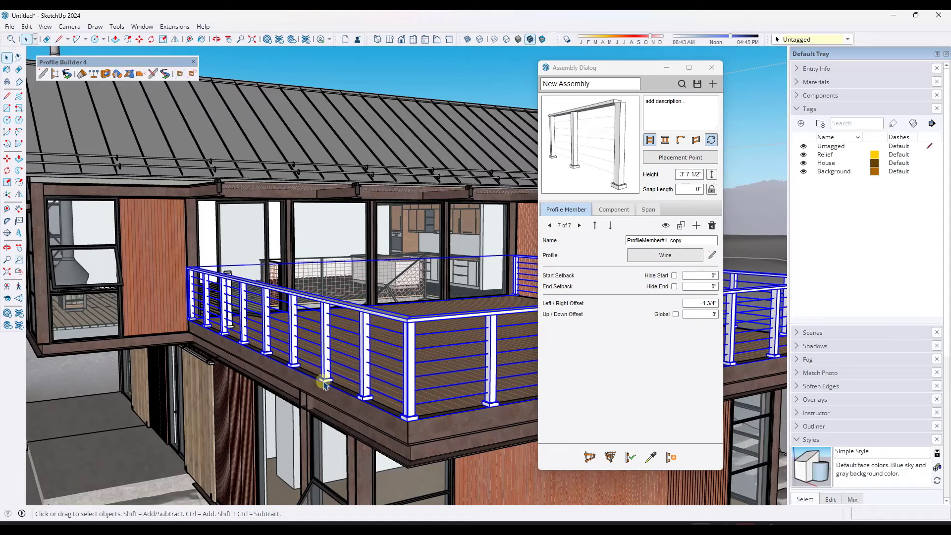
scroll(256, 344, up, 6)
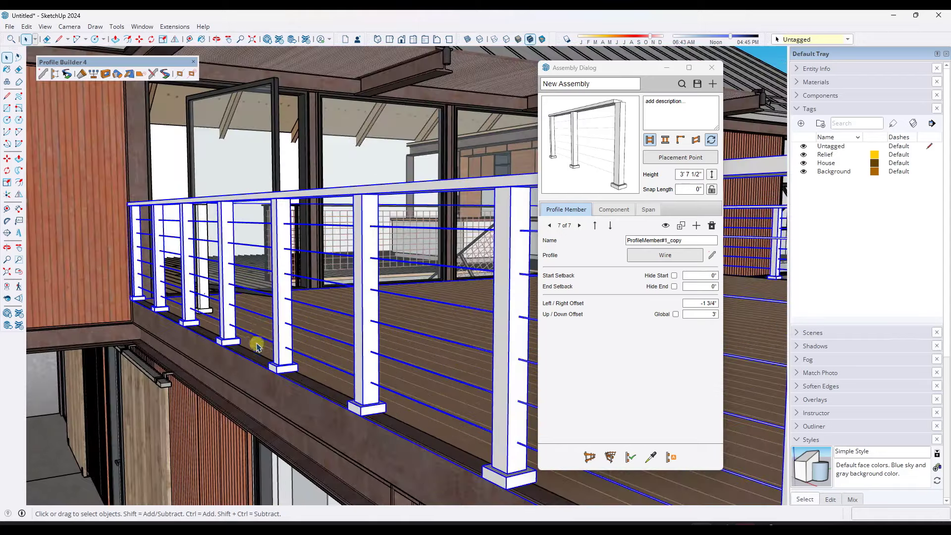
middle_drag(209, 305, 248, 330)
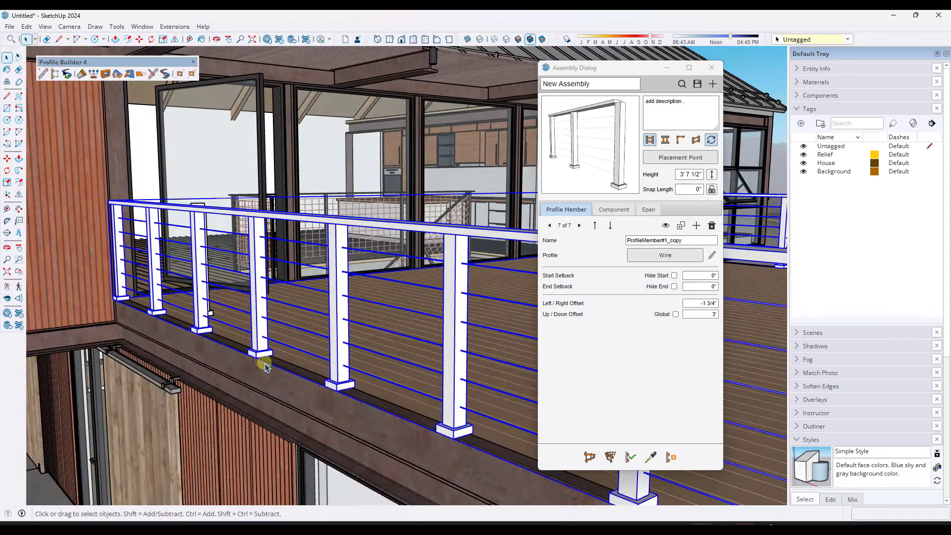
middle_drag(359, 441, 182, 335)
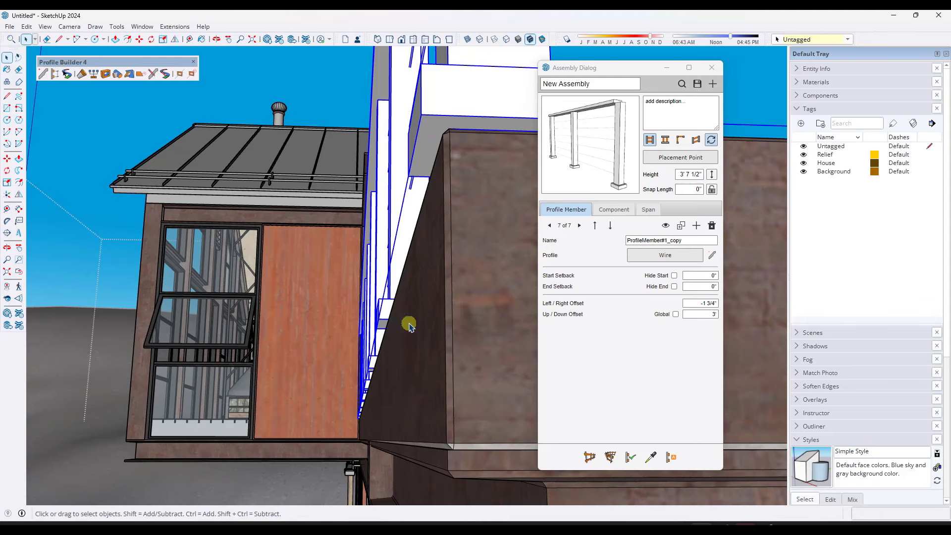
middle_drag(396, 327, 454, 349)
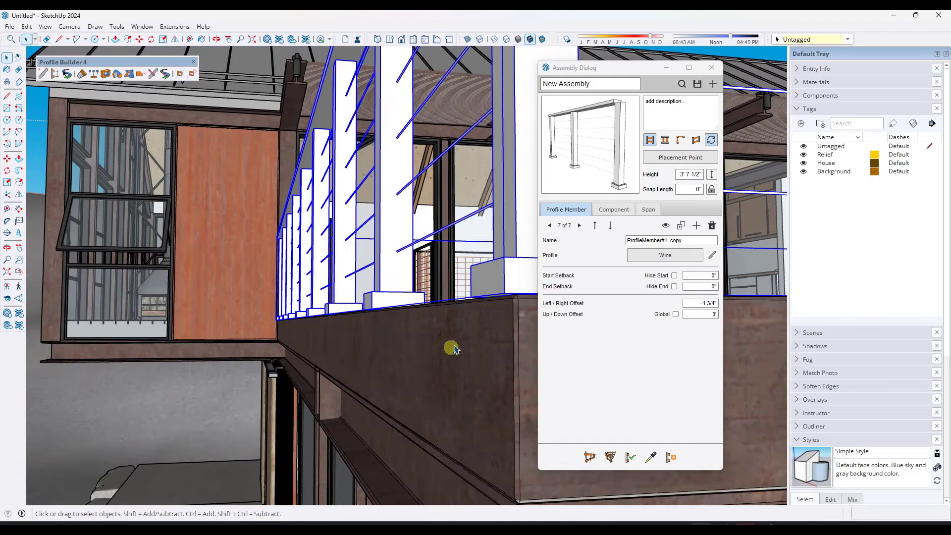
Step: Dismiss the group-editing warning, exit the group and clear the selection
click(674, 161)
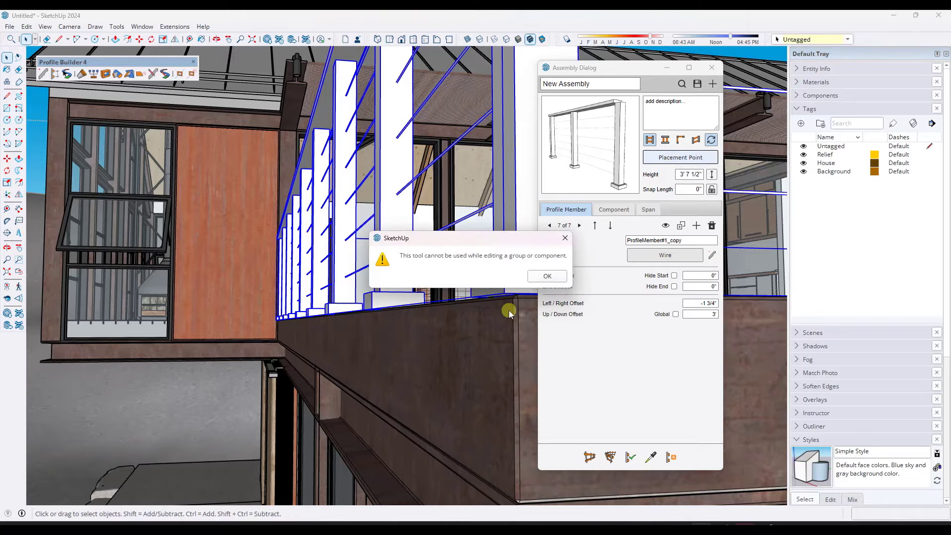
click(548, 276)
click(464, 374)
scroll(439, 376, down, 5)
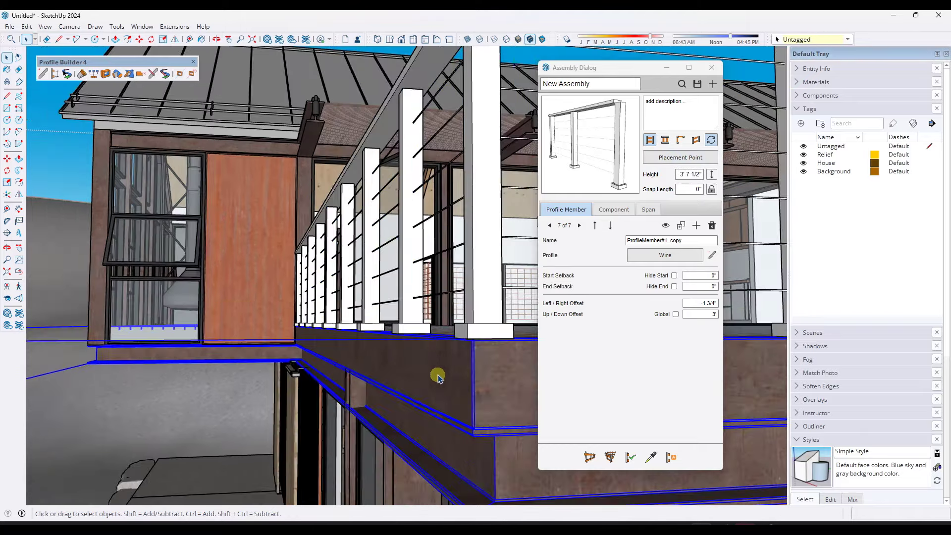
middle_drag(396, 368, 431, 365)
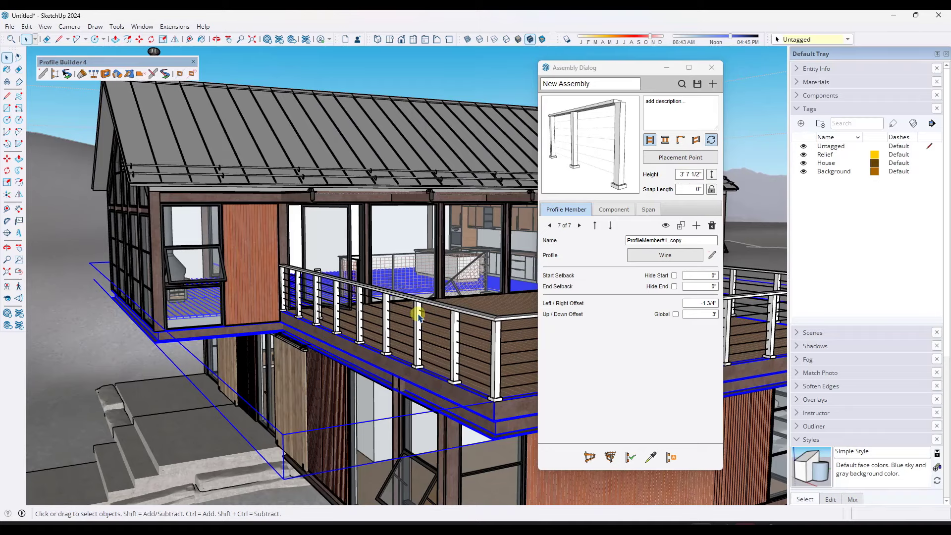
click(418, 316)
scroll(421, 216, down, 5)
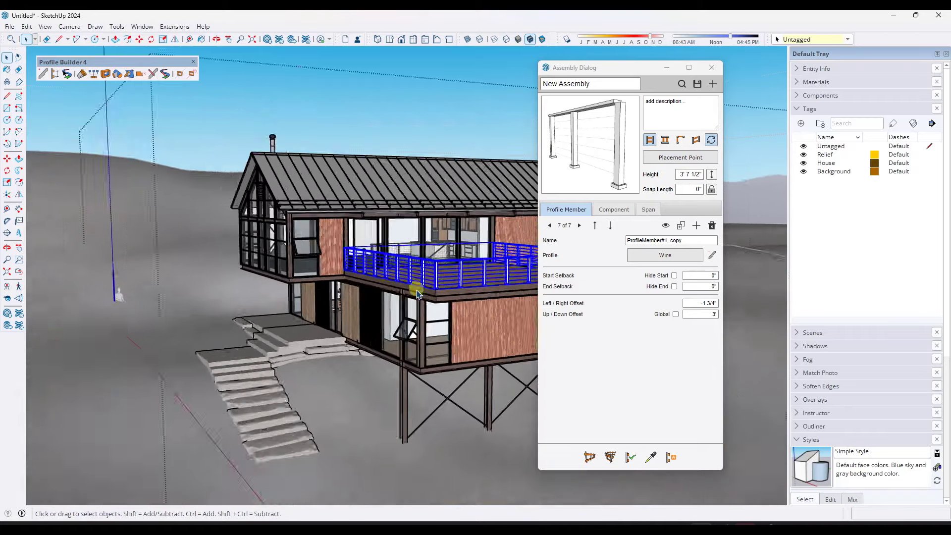
middle_drag(424, 233, 414, 279)
click(358, 93)
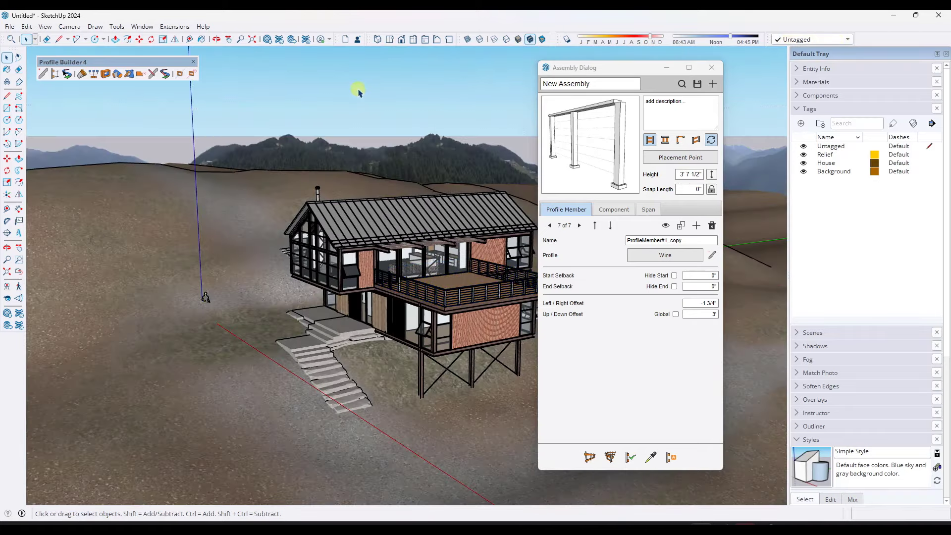
scroll(471, 309, up, 5)
scroll(405, 275, up, 3)
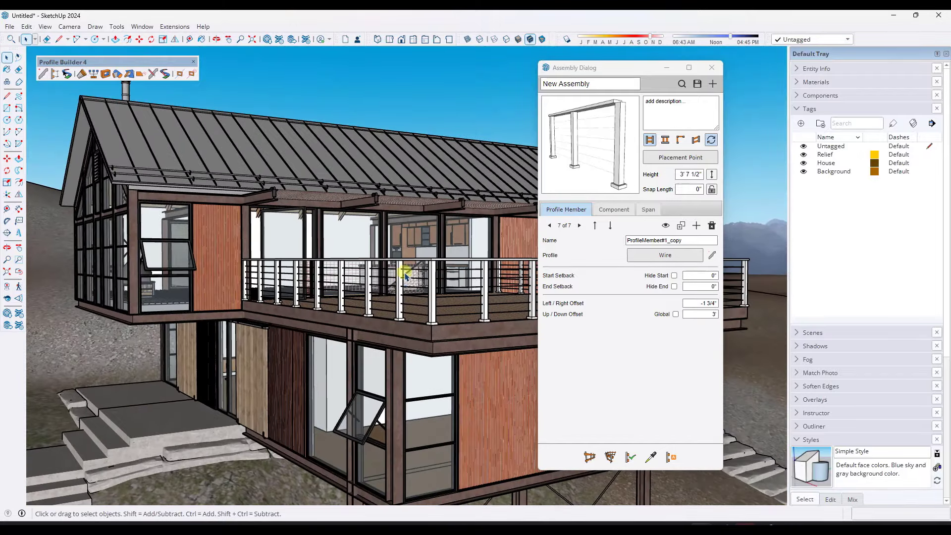
Step: Set the assembly's placement point at the post base's bottom outer corner
click(690, 158)
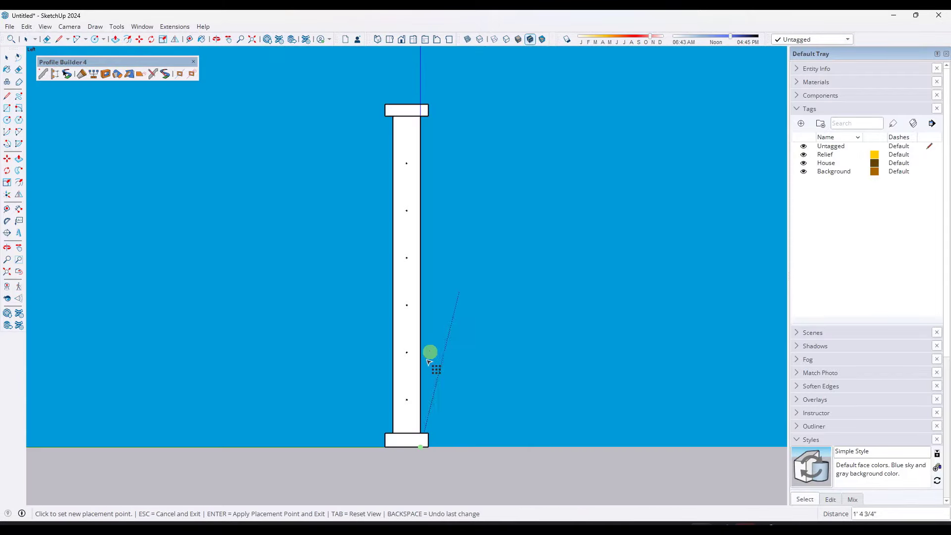
scroll(428, 447, up, 2)
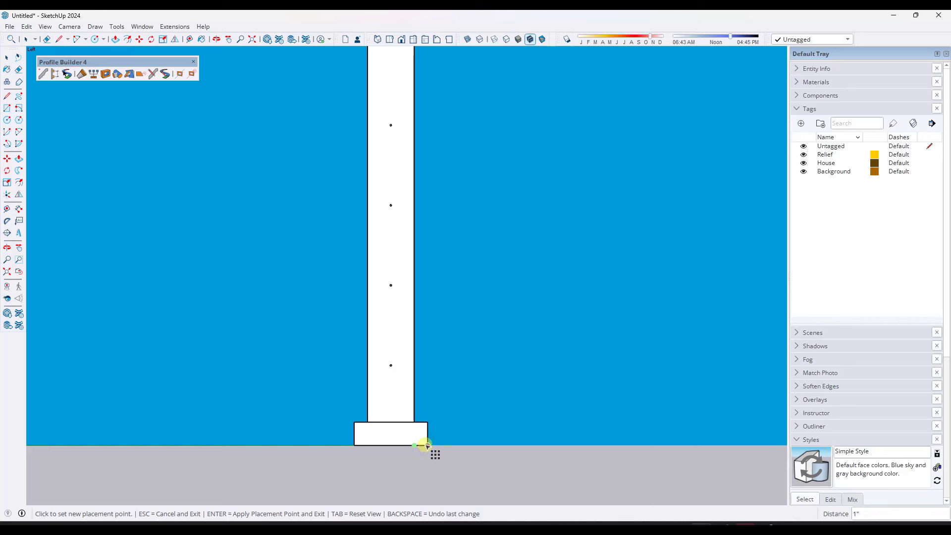
click(427, 445)
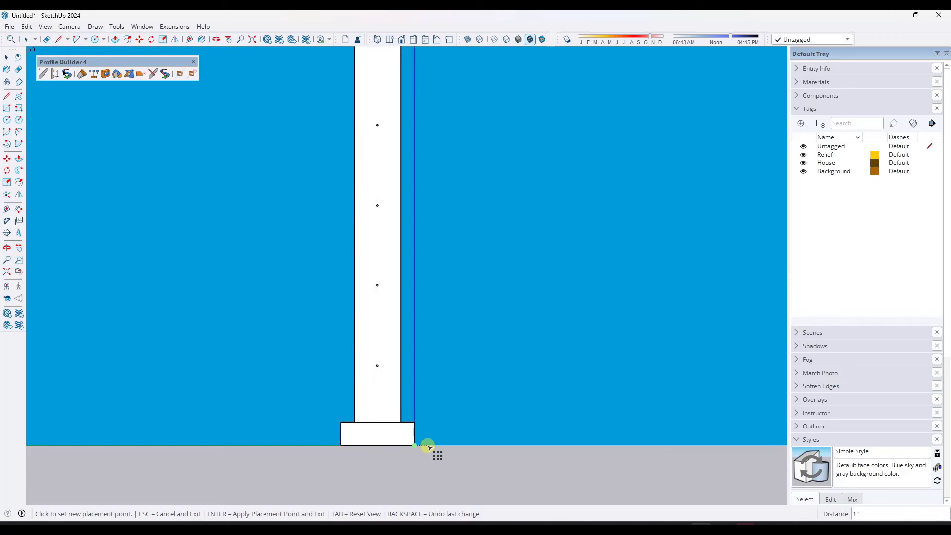
scroll(457, 395, down, 3)
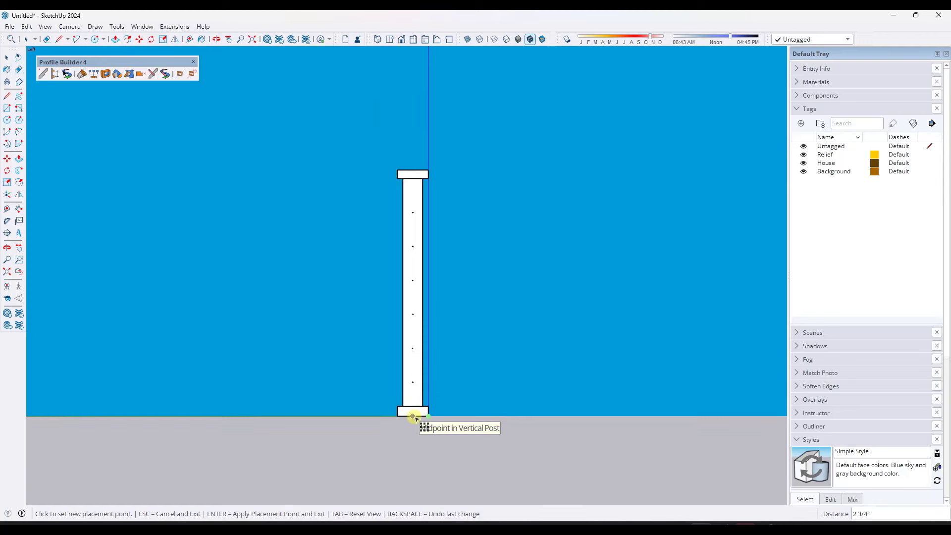
key(Return)
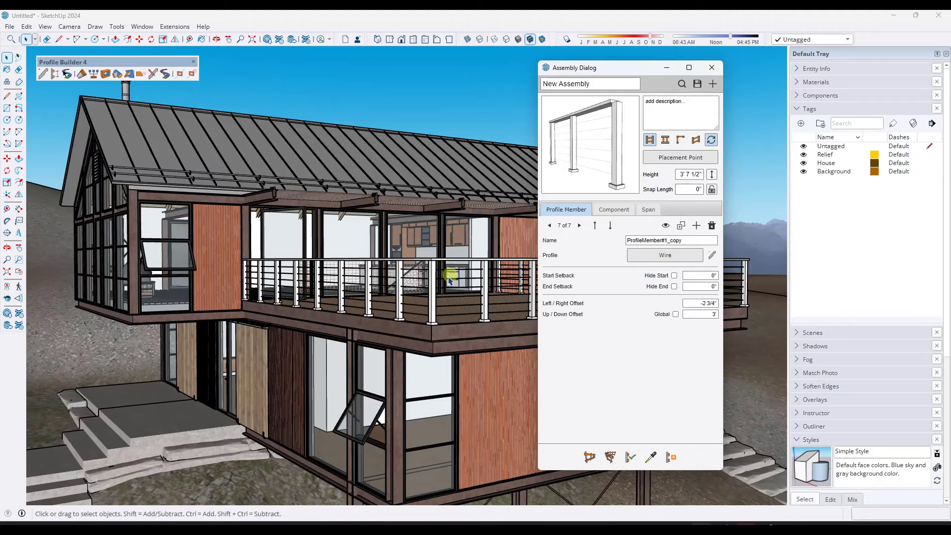
Step: Apply the updated assembly settings to the deck railing so its wires sit at -2 3/4"
scroll(454, 299, up, 3)
middle_drag(331, 274, 334, 286)
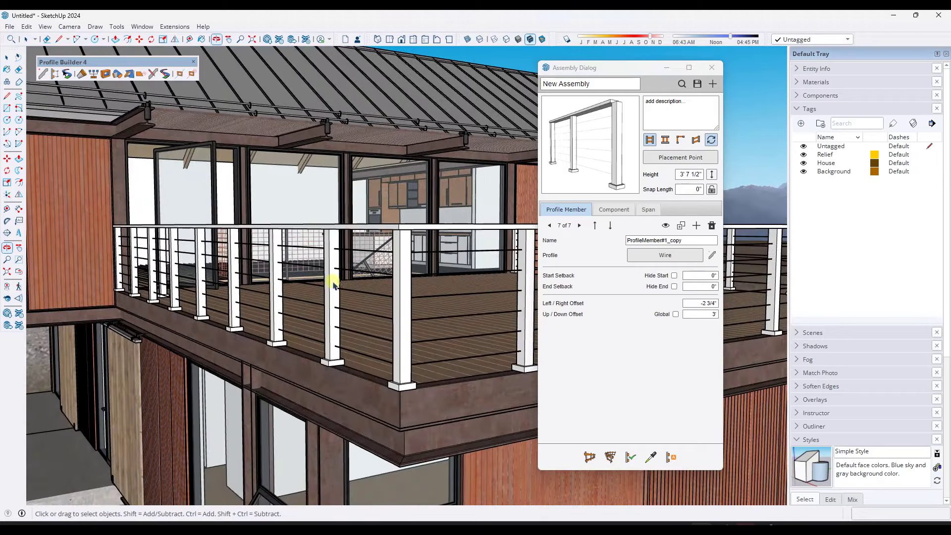
click(332, 303)
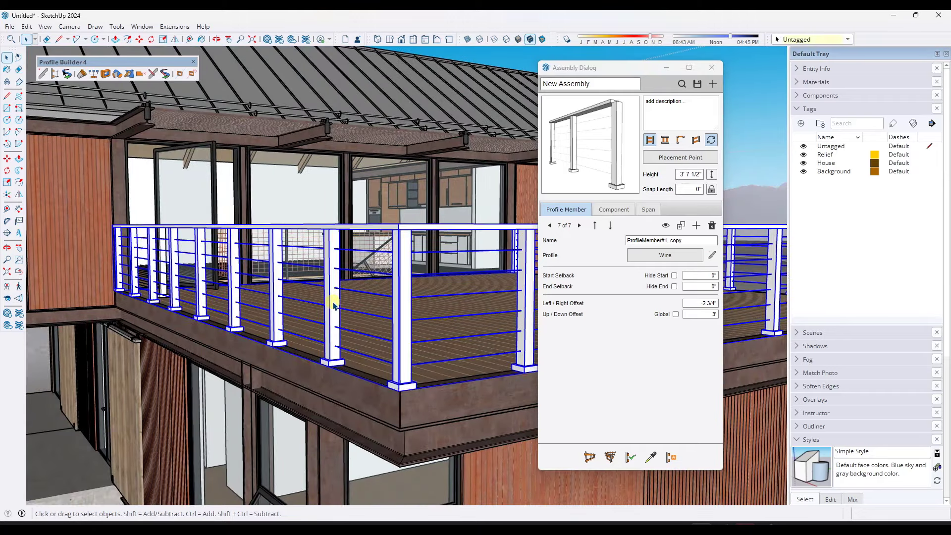
click(630, 459)
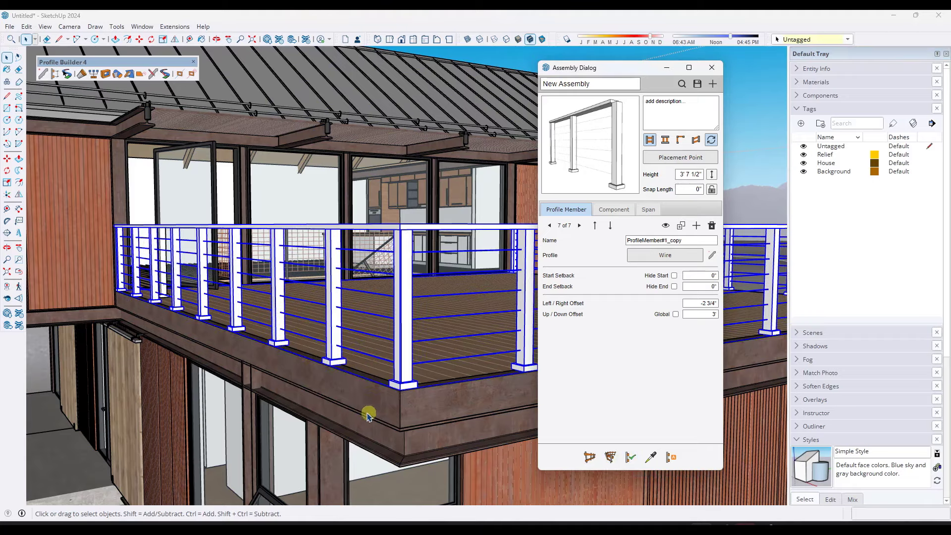
Step: Orbit around the house to frame the bare bridge walkway on the red-clad side
scroll(342, 369, up, 6)
middle_drag(341, 365, 307, 343)
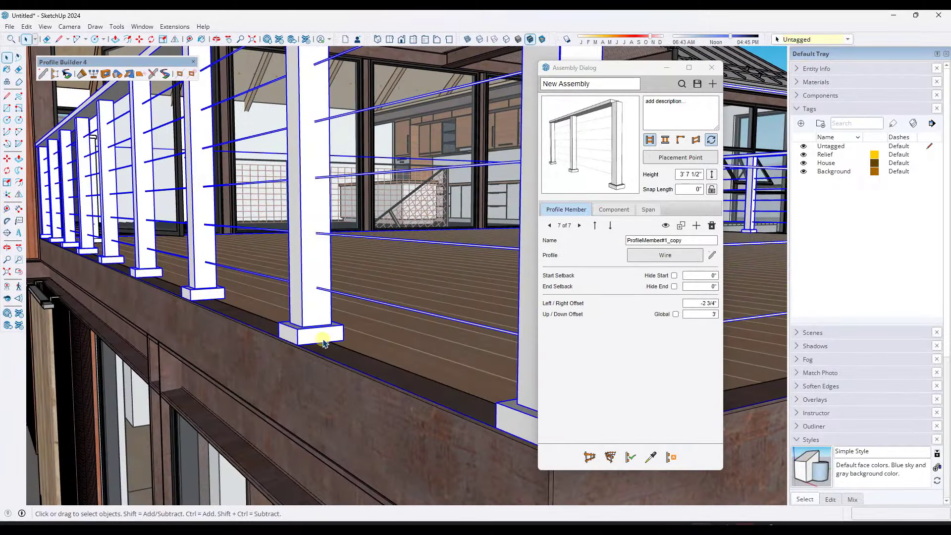
scroll(338, 388, down, 5)
middle_drag(340, 384, 357, 374)
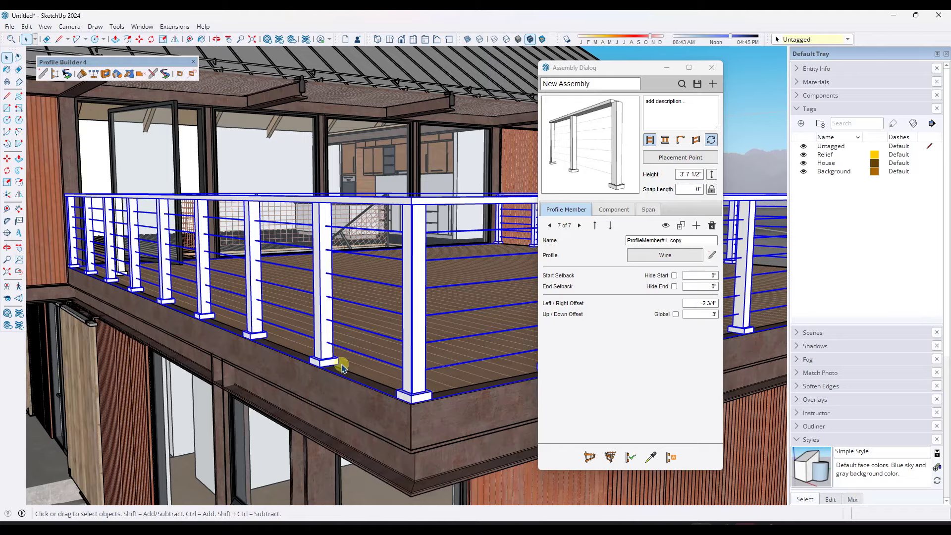
scroll(342, 366, down, 3)
middle_drag(255, 312, 318, 317)
scroll(346, 368, down, 2)
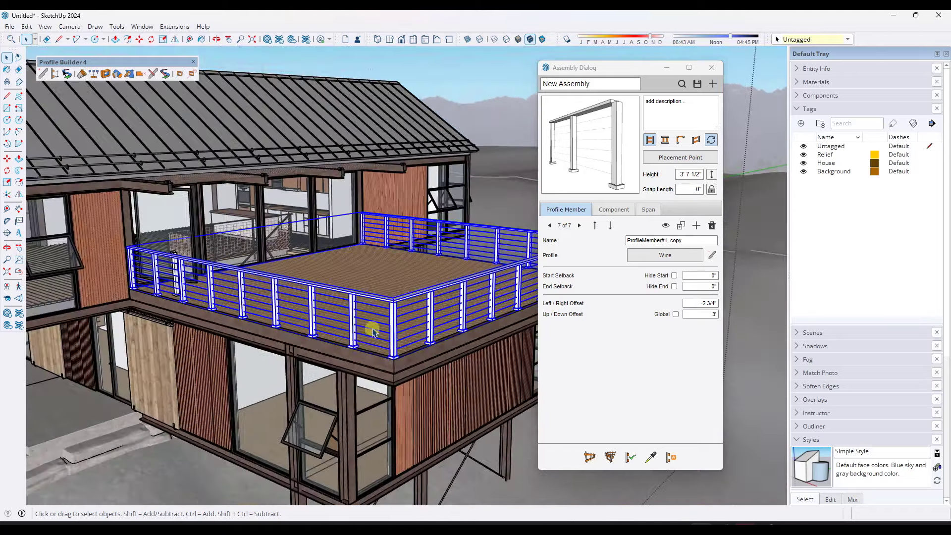
middle_drag(398, 346, 240, 327)
scroll(468, 298, up, 6)
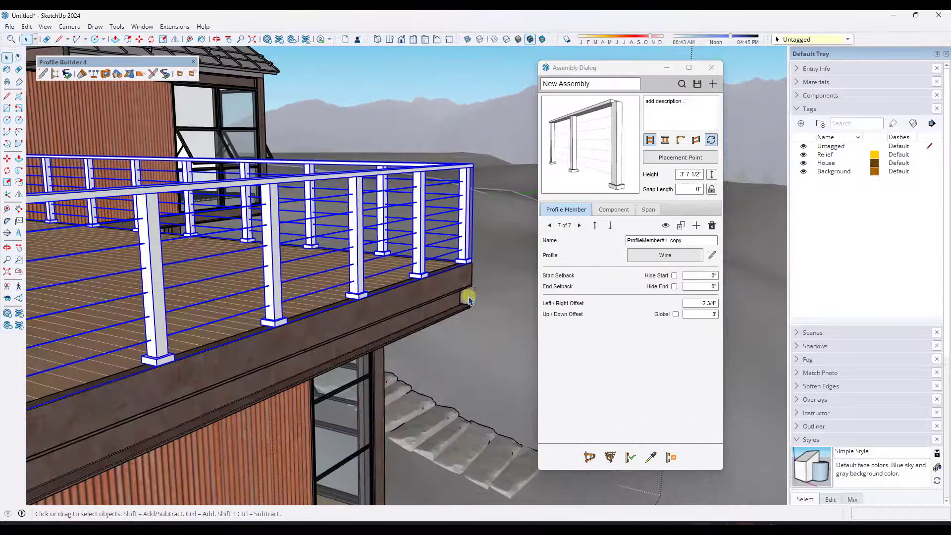
scroll(456, 292, down, 5)
mouse_move(435, 297)
middle_down()
mouse_move(104, 276)
mouse_move(429, 314)
middle_up()
scroll(492, 272, down, 8)
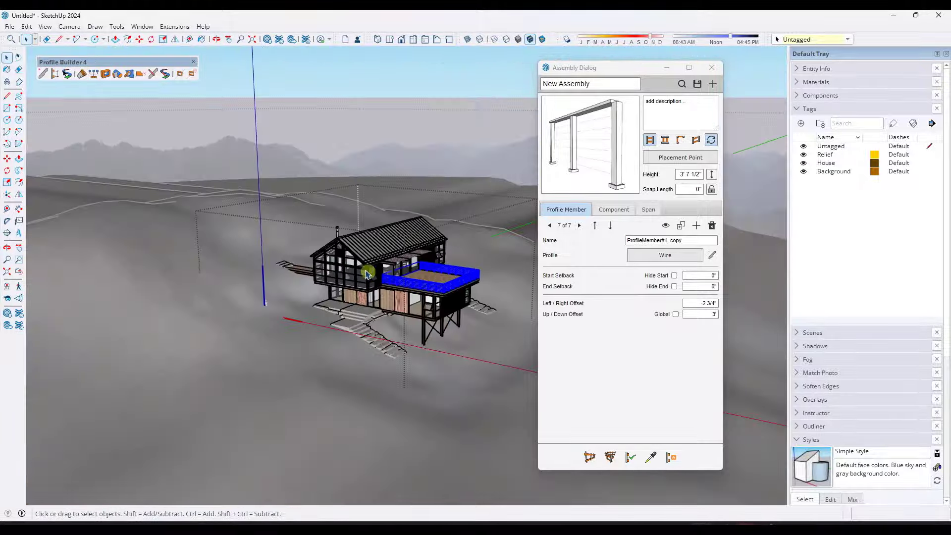
middle_drag(367, 272, 486, 292)
scroll(193, 307, up, 4)
middle_drag(178, 312, 423, 317)
scroll(235, 380, up, 3)
scroll(304, 325, up, 3)
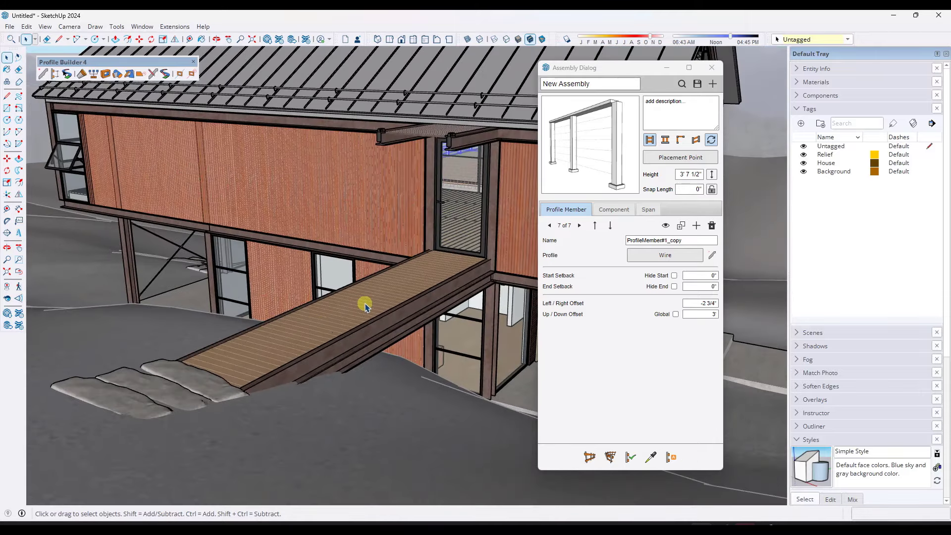
Step: Place the railing along the walkway's red-clad edge from the near corner to the far end
click(589, 458)
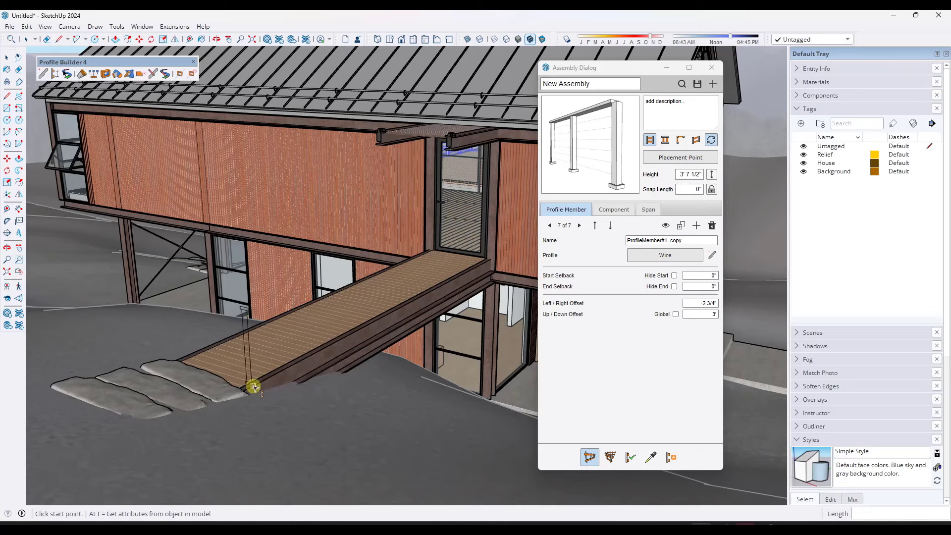
scroll(247, 390, up, 3)
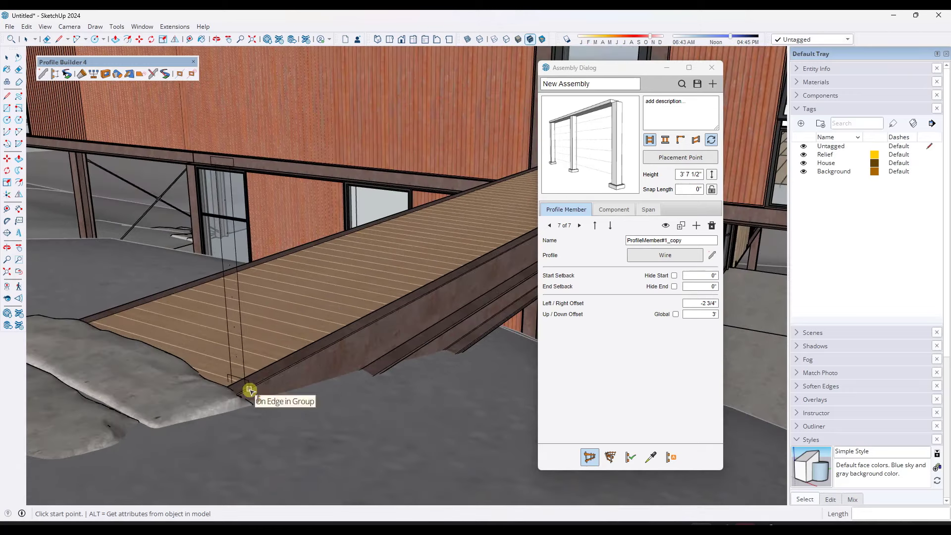
scroll(246, 391, up, 2)
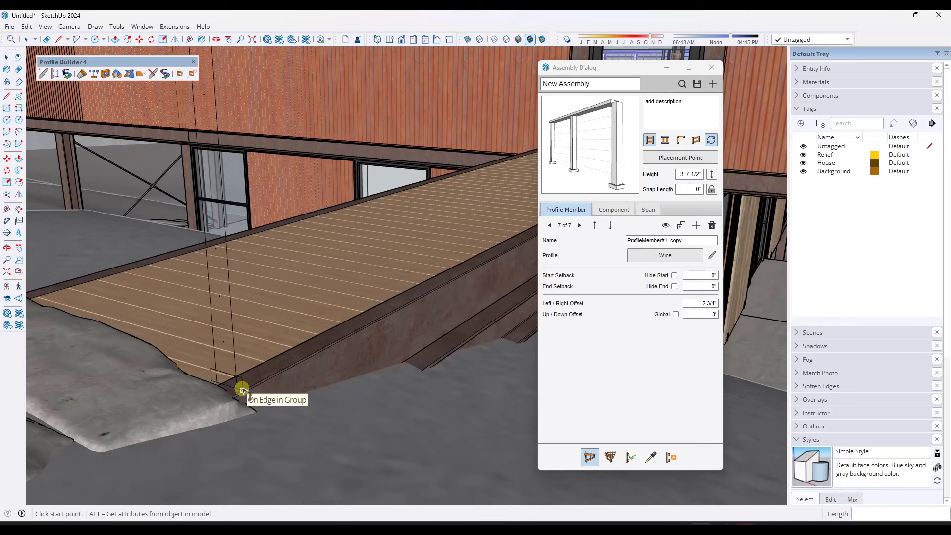
click(242, 391)
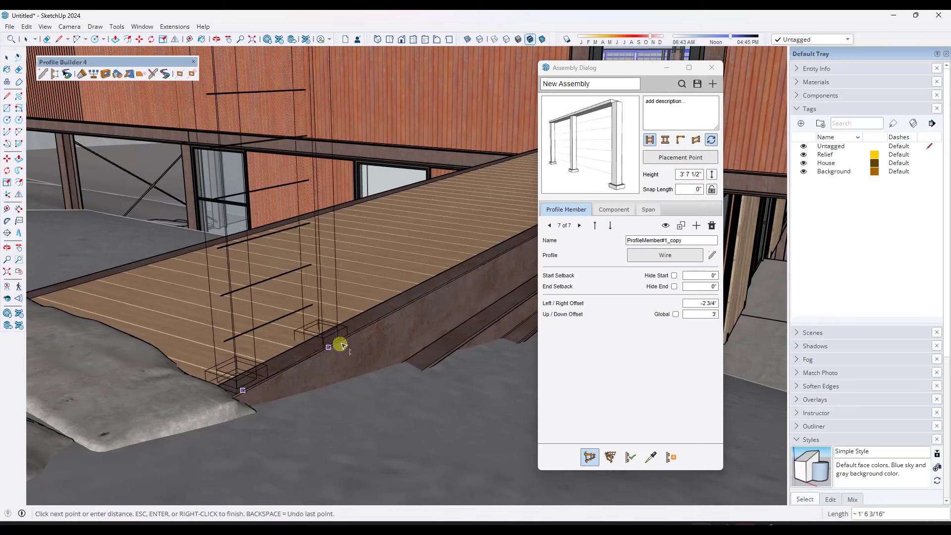
scroll(335, 342, down, 5)
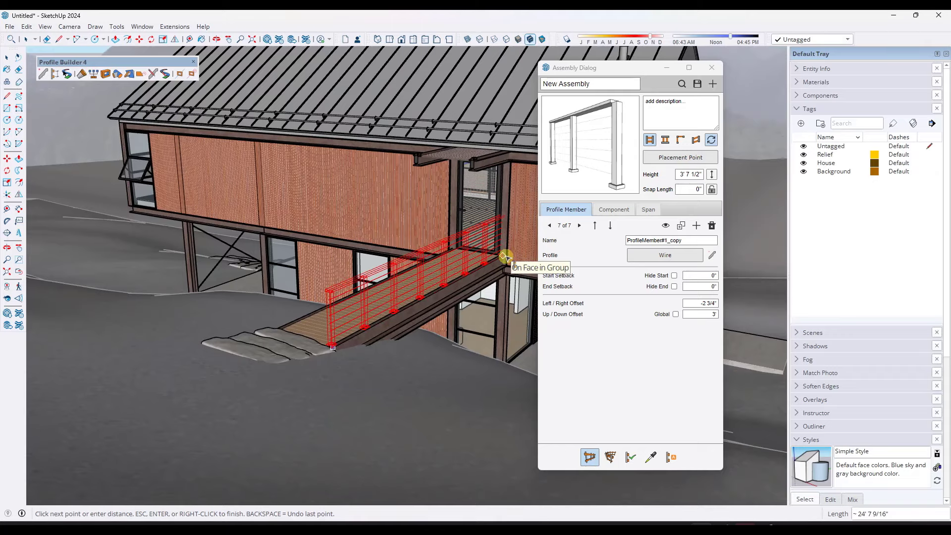
scroll(505, 256, up, 8)
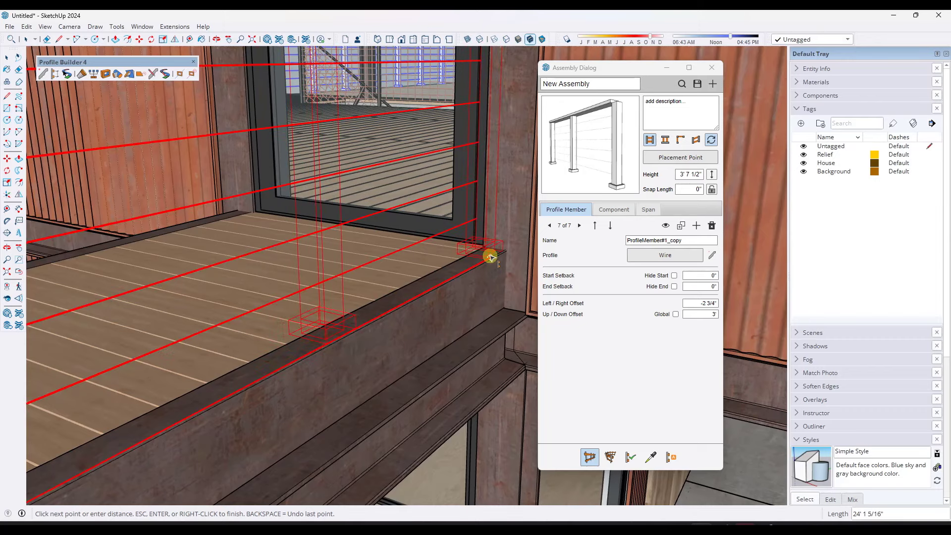
double_click(490, 257)
scroll(478, 319, down, 6)
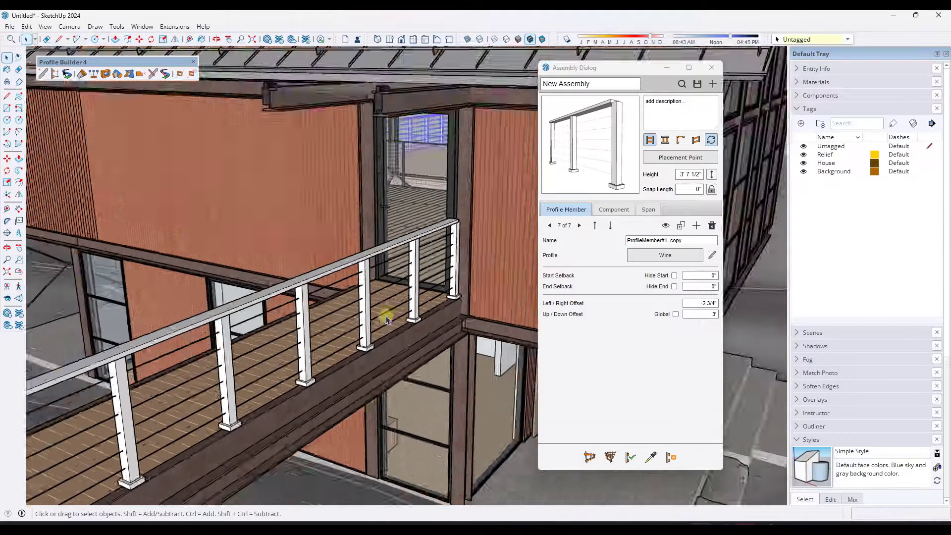
scroll(388, 321, down, 2)
Step: Place a second railing along the opposite edge of the bridge walkway
middle_drag(322, 331, 566, 350)
middle_drag(292, 364, 389, 349)
click(590, 457)
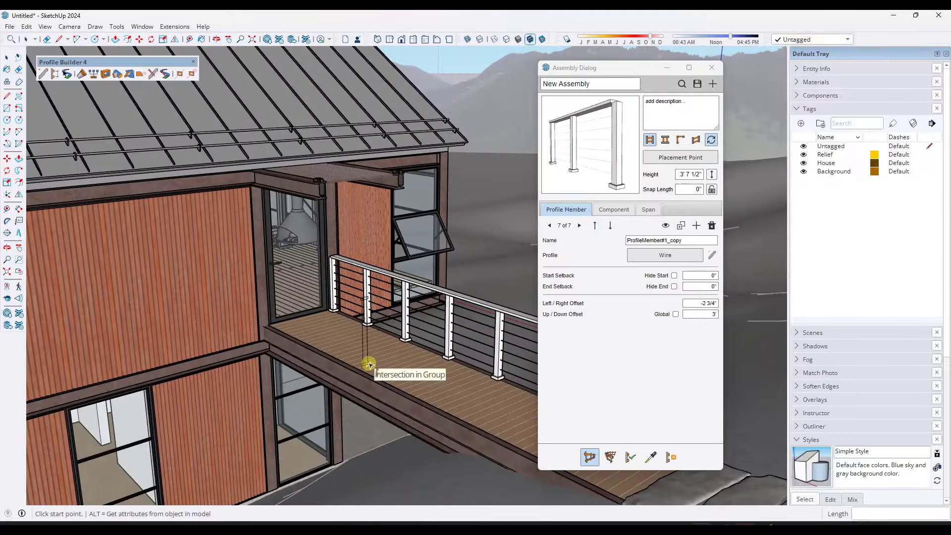
scroll(498, 426, up, 6)
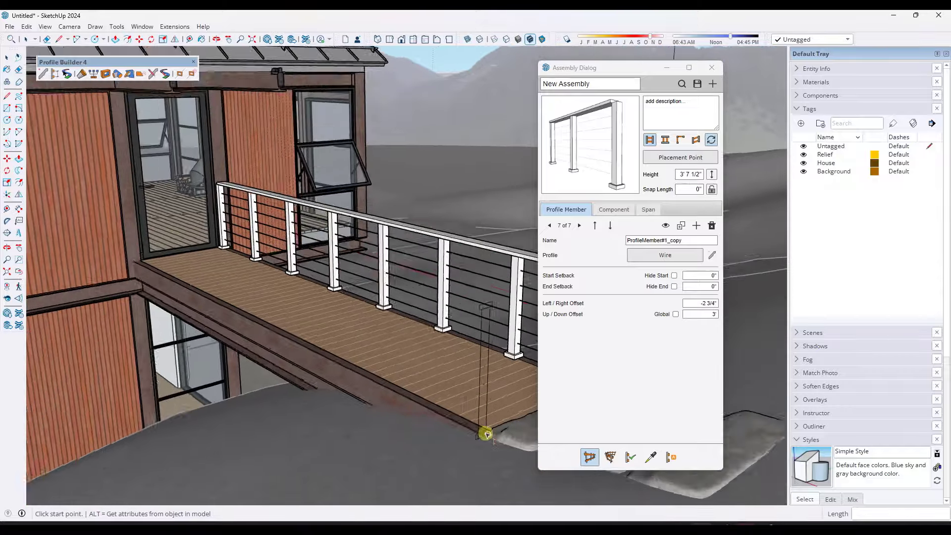
click(490, 424)
scroll(331, 327, down, 4)
click(117, 244)
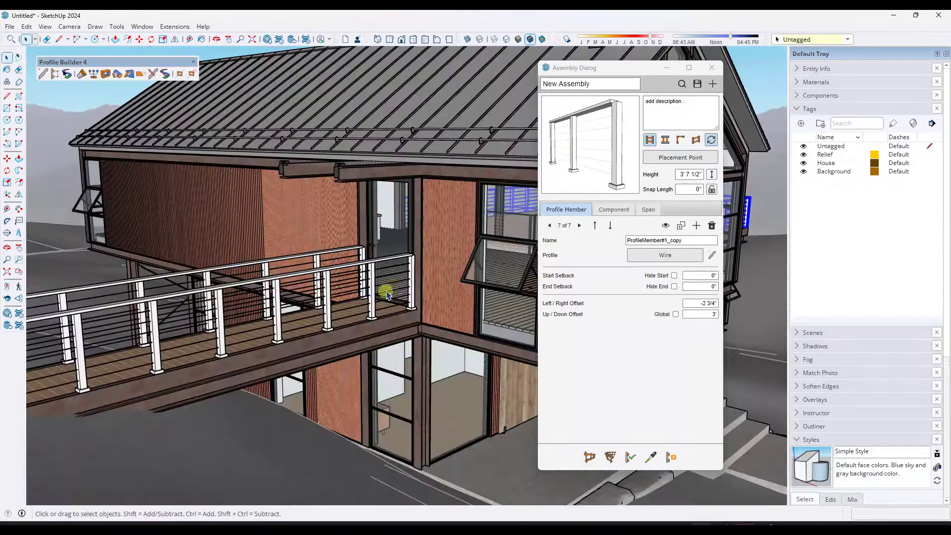
scroll(430, 258, up, 5)
Step: Give the Top Cap member a -3 1/2" end setback
scroll(398, 258, up, 6)
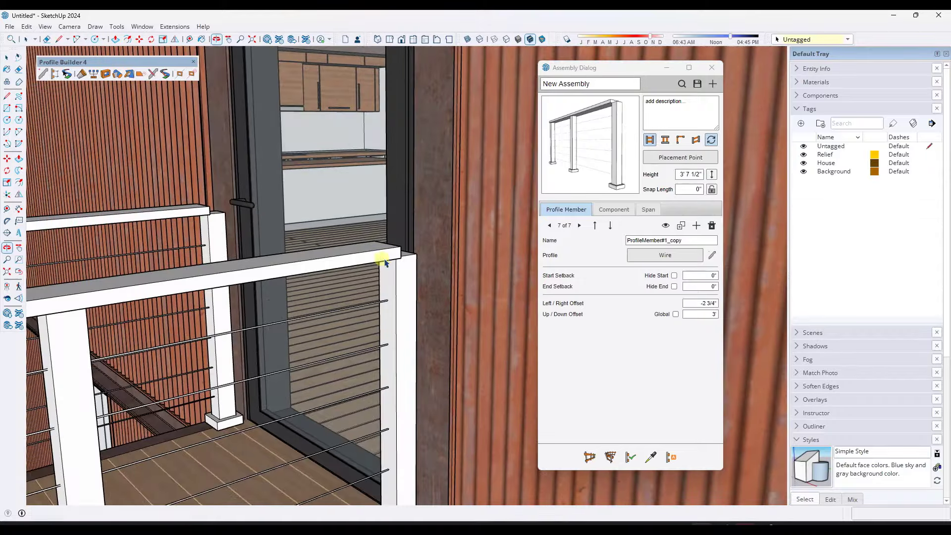
click(579, 226)
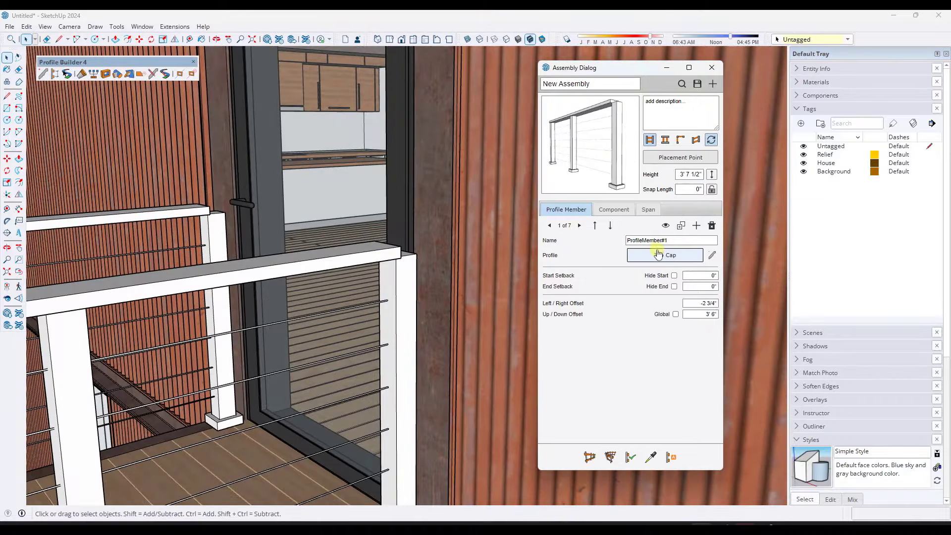
middle_drag(496, 254, 365, 251)
click(701, 286)
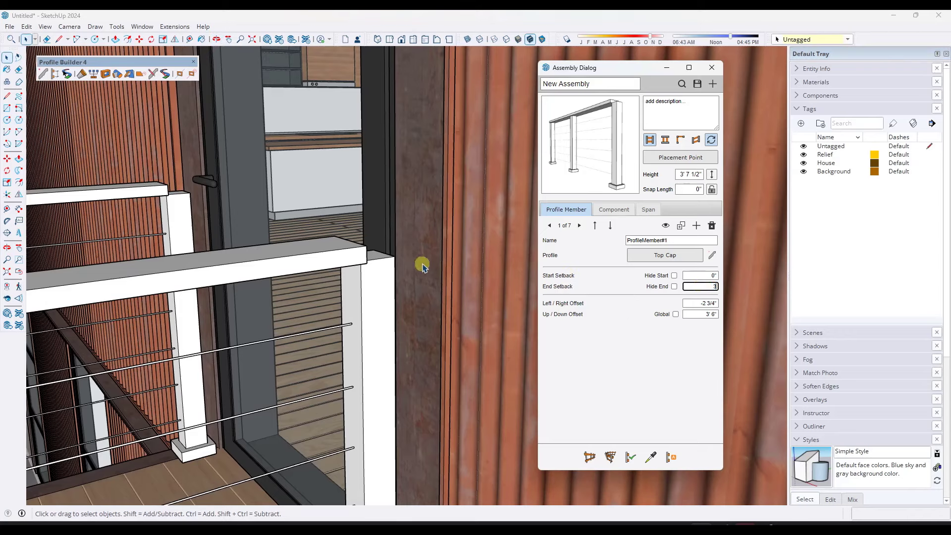
click(629, 462)
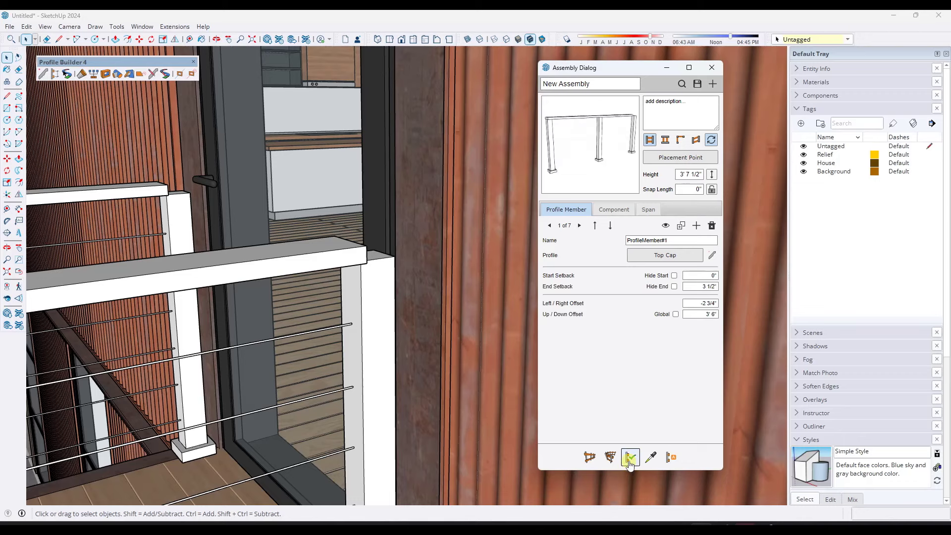
Step: Apply the new cap setback to the front and rear bridge railings
click(378, 305)
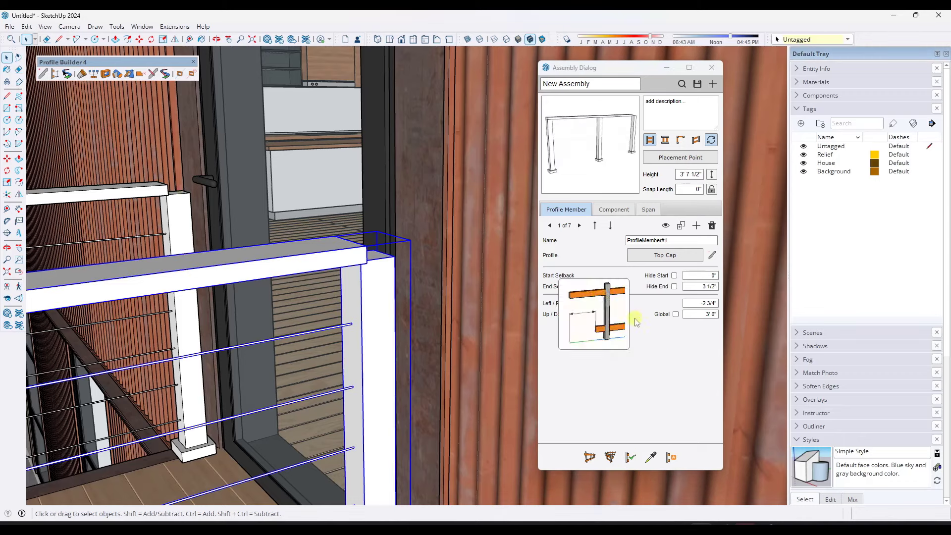
click(630, 457)
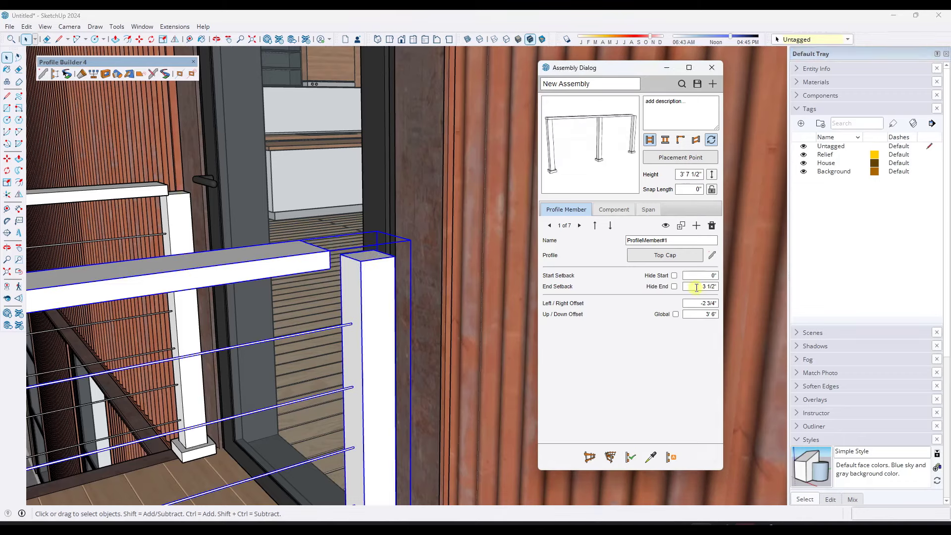
click(635, 465)
middle_drag(396, 246, 221, 212)
click(216, 224)
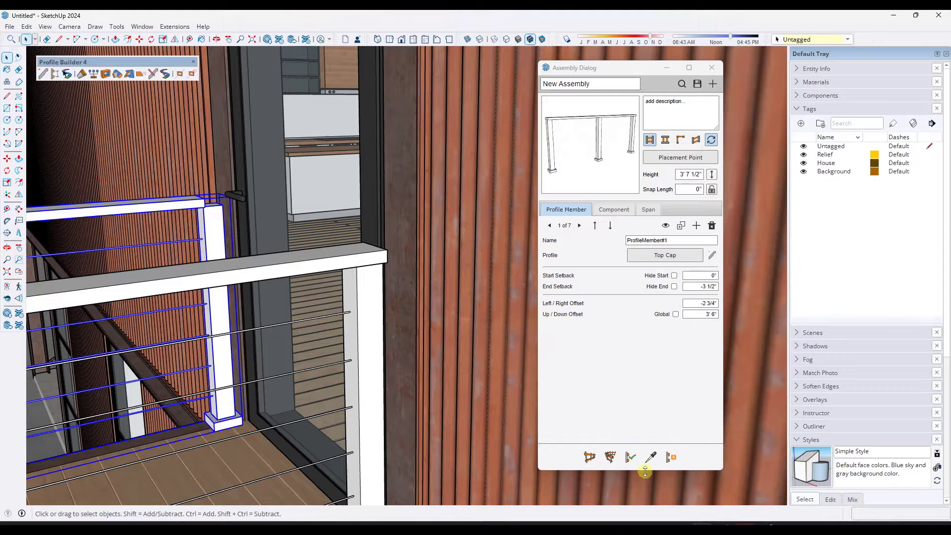
click(630, 456)
middle_drag(382, 290, 346, 265)
scroll(406, 278, down, 10)
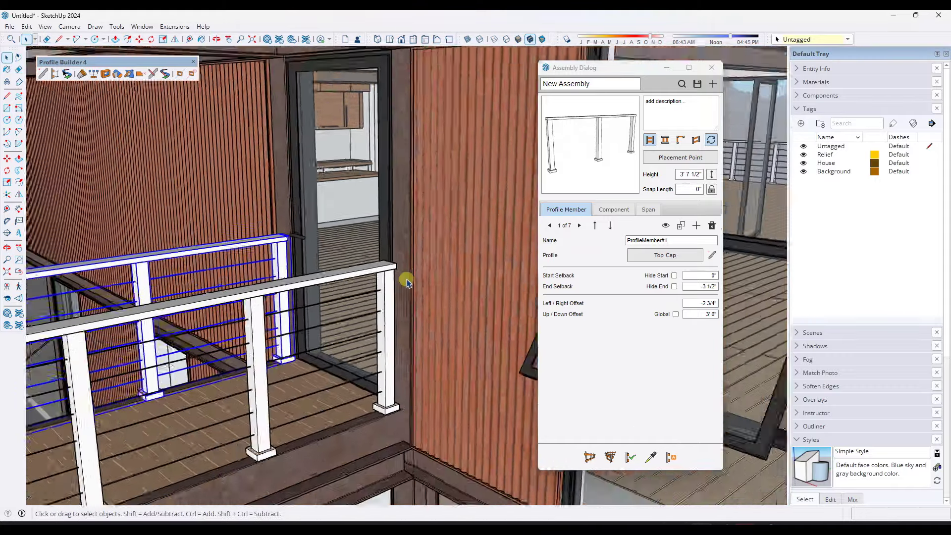
middle_drag(406, 277, 369, 319)
scroll(370, 319, up, 8)
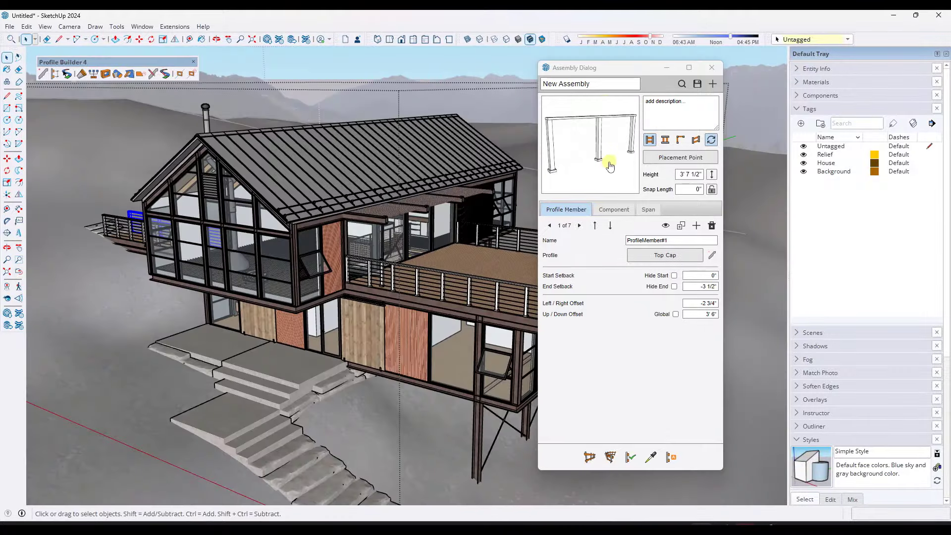
Step: Save the assembly as 'Wood and Wire Railing' in the Profiles folder and confirm
drag(606, 84, 540, 82)
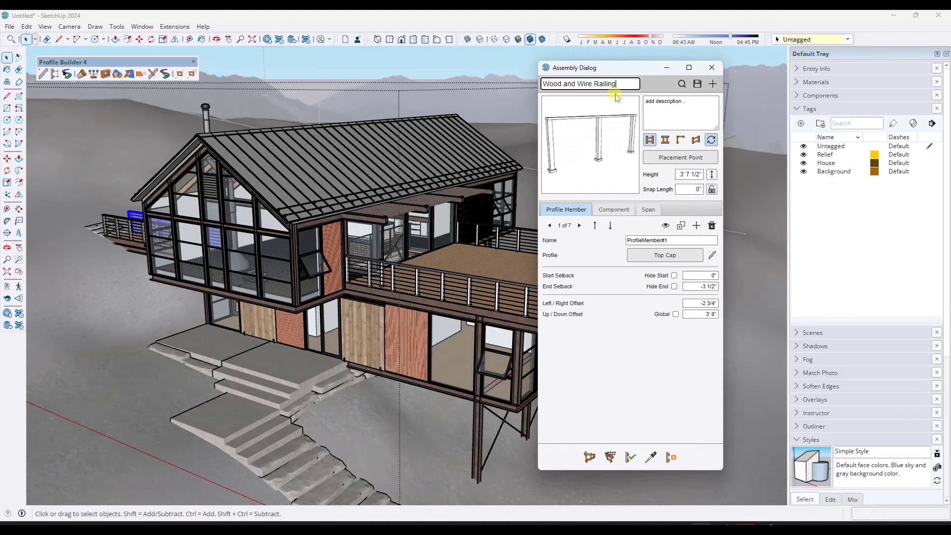
click(697, 83)
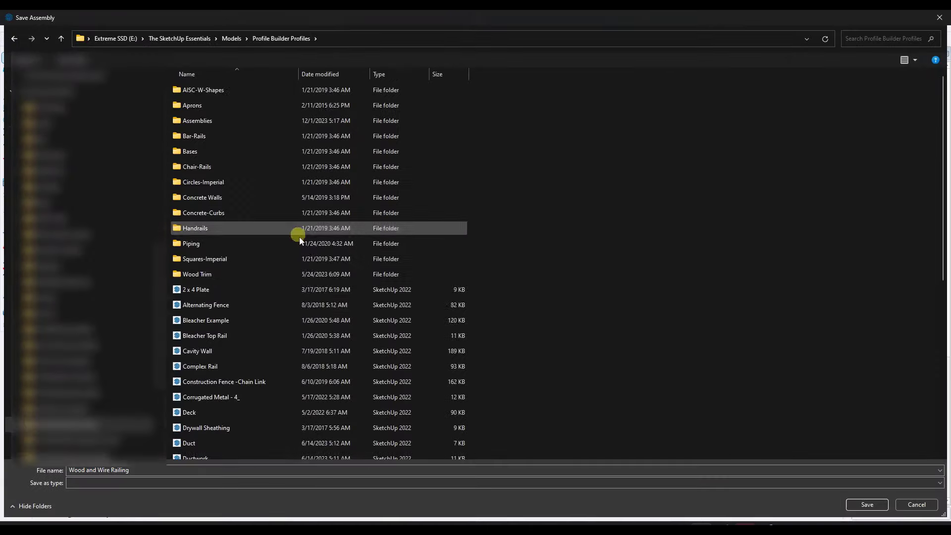
scroll(299, 237, down, 5)
click(867, 504)
click(487, 277)
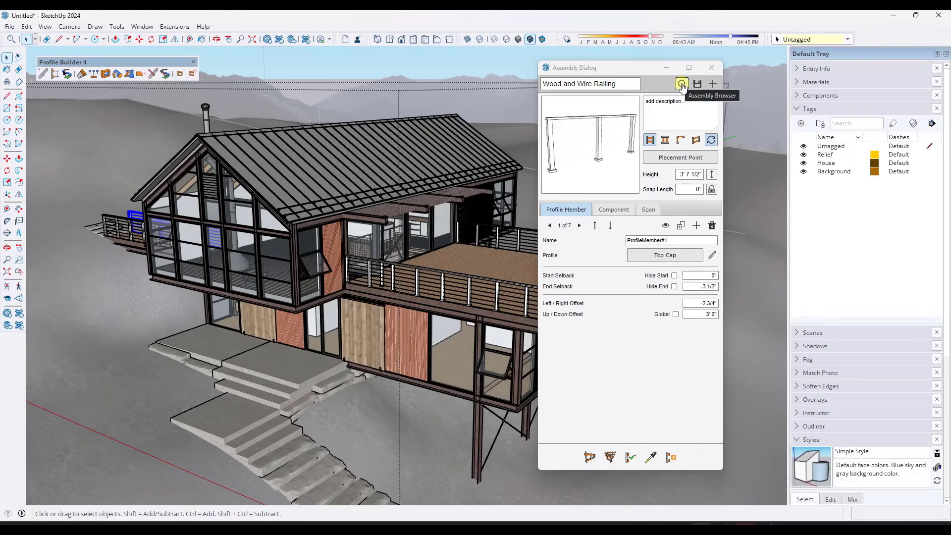
middle_drag(414, 285, 394, 284)
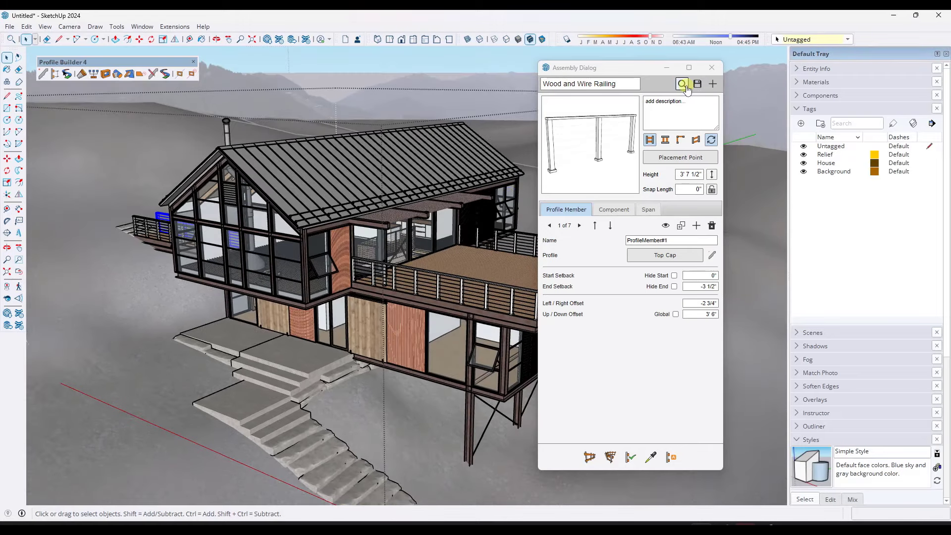